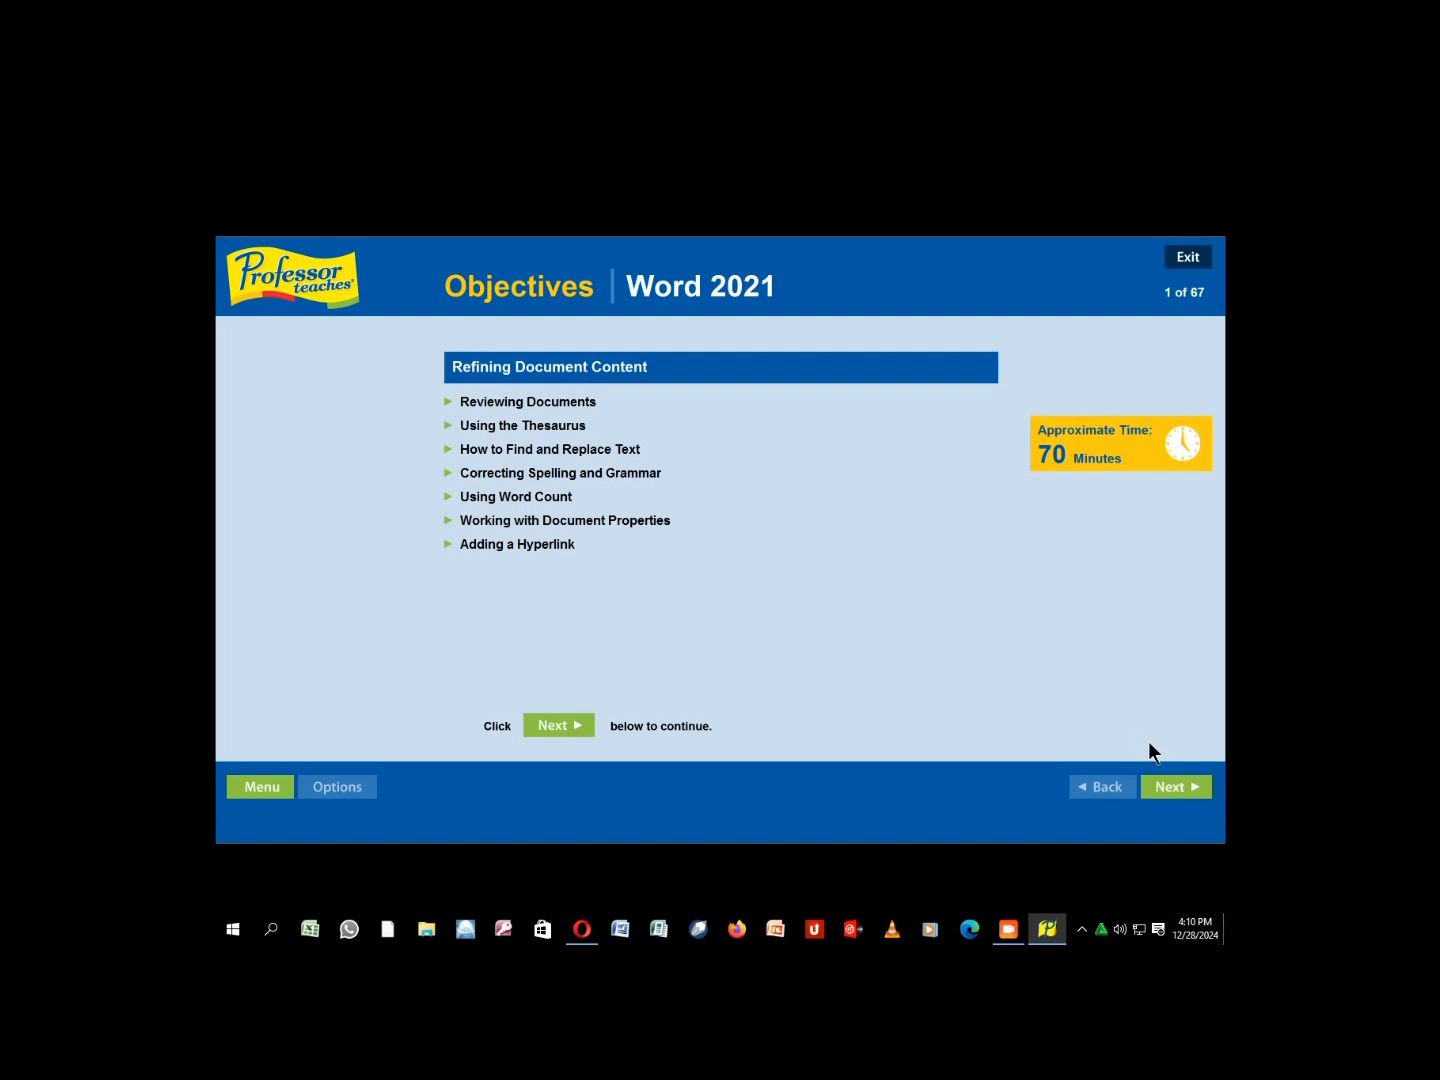
# Step: Begin the Refining Document Content lesson, display the Review ribbon, and continue to the Using the Thesaurus exercise
pyautogui.click(1167, 790)
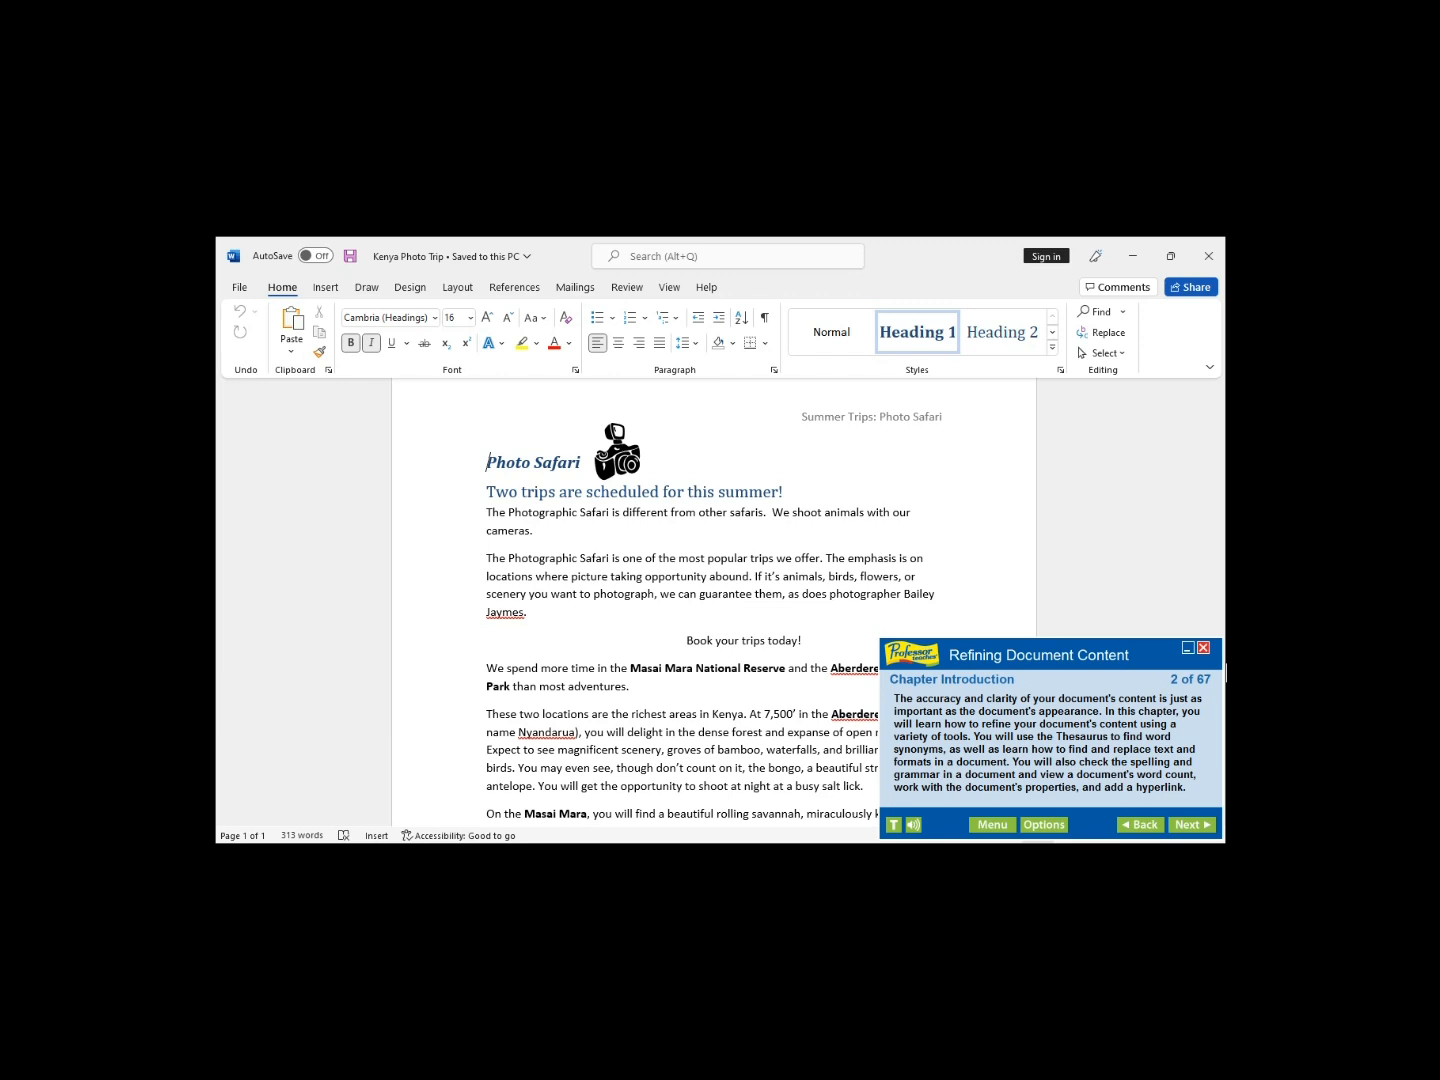
pyautogui.click(1197, 826)
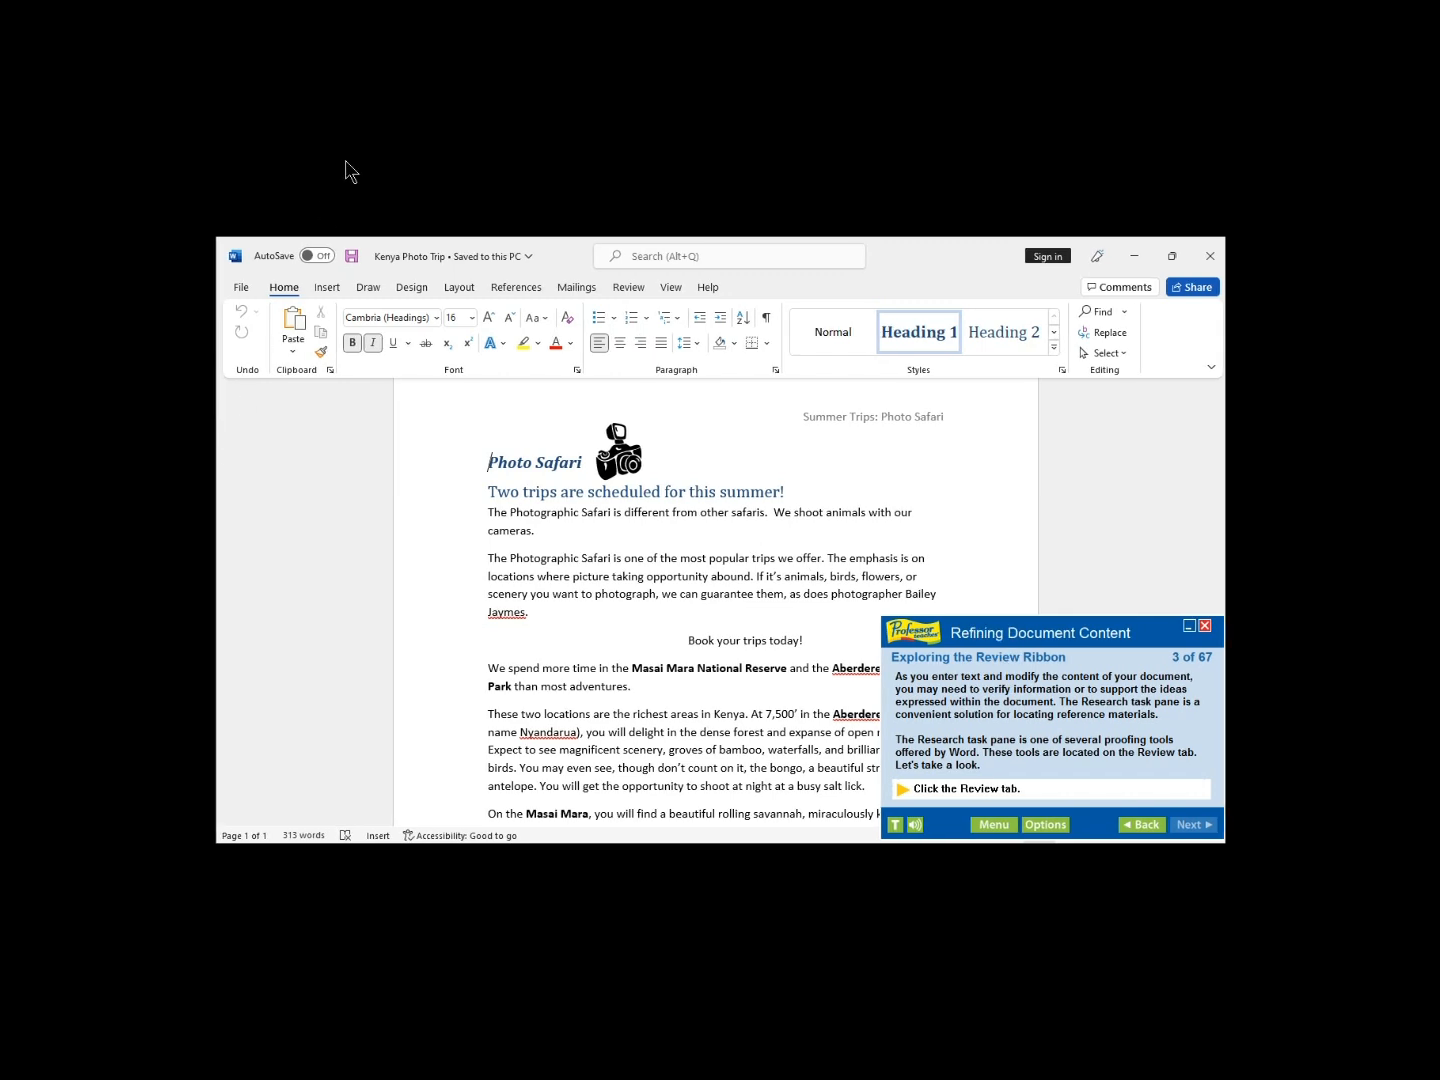
pyautogui.click(675, 287)
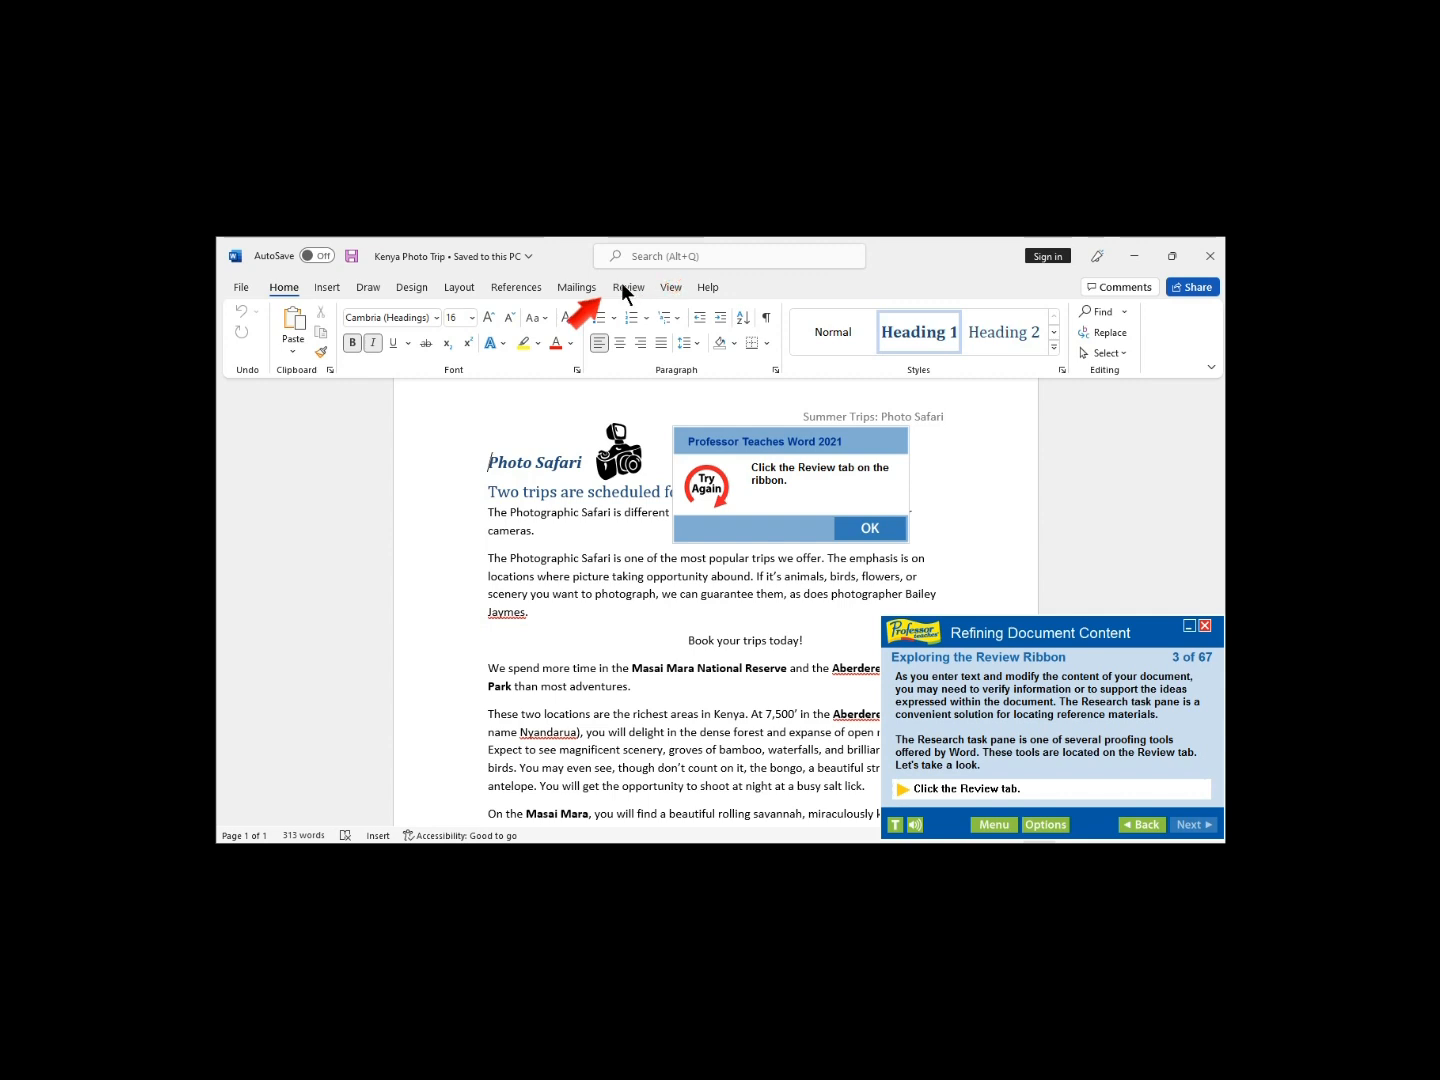
pyautogui.click(866, 526)
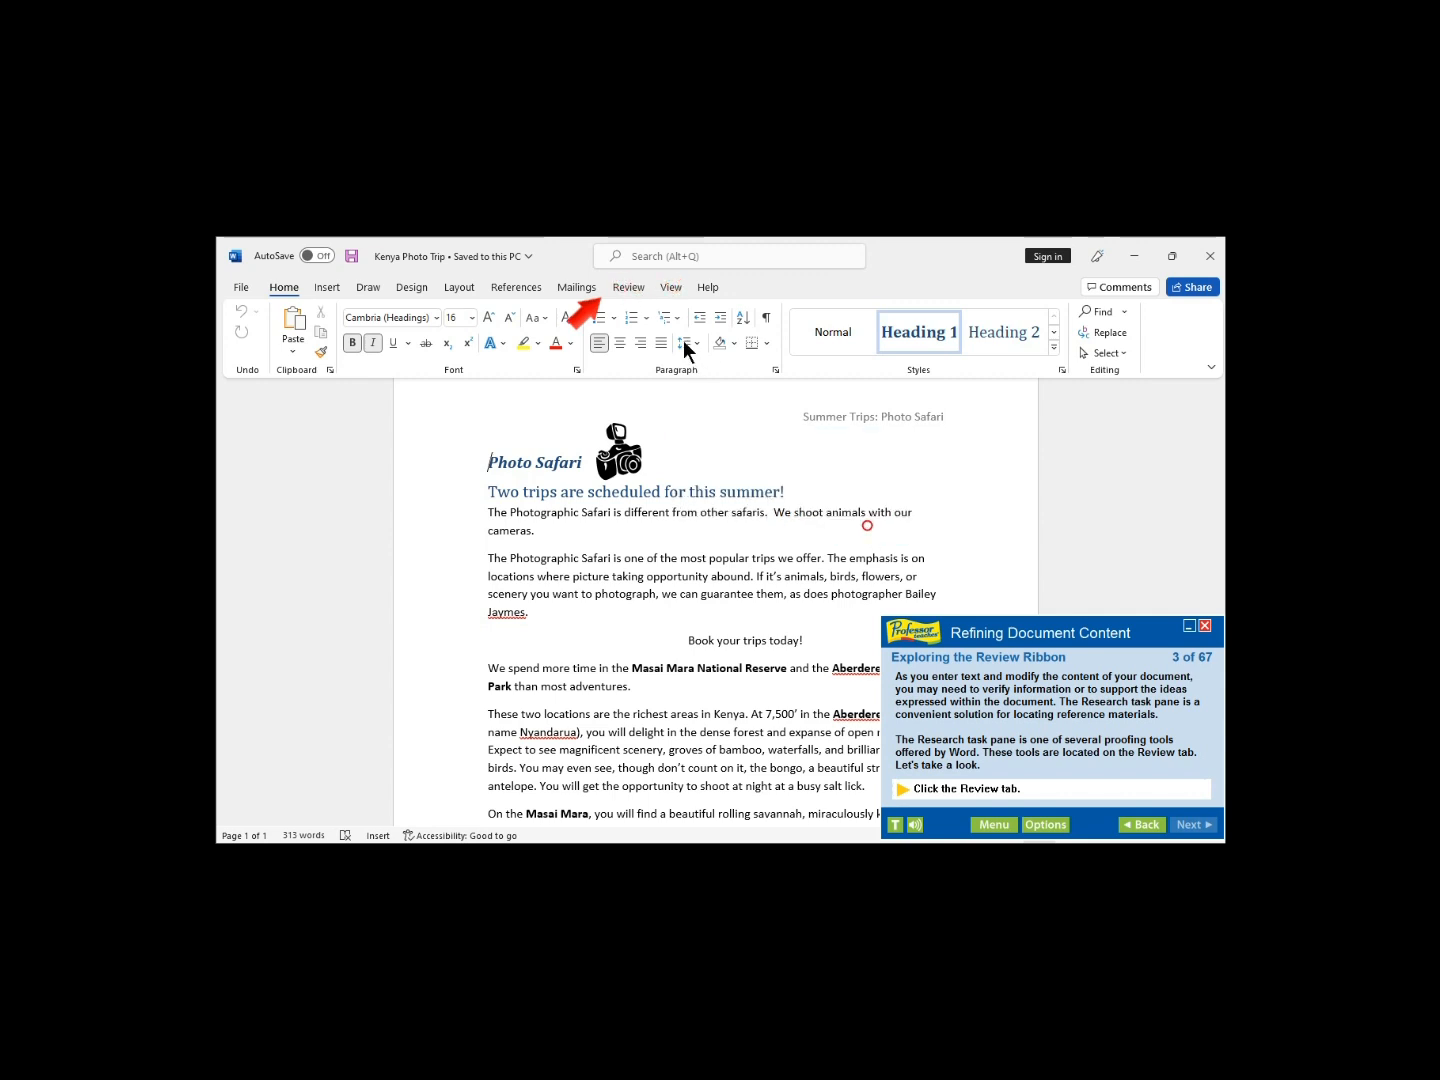
pyautogui.click(625, 290)
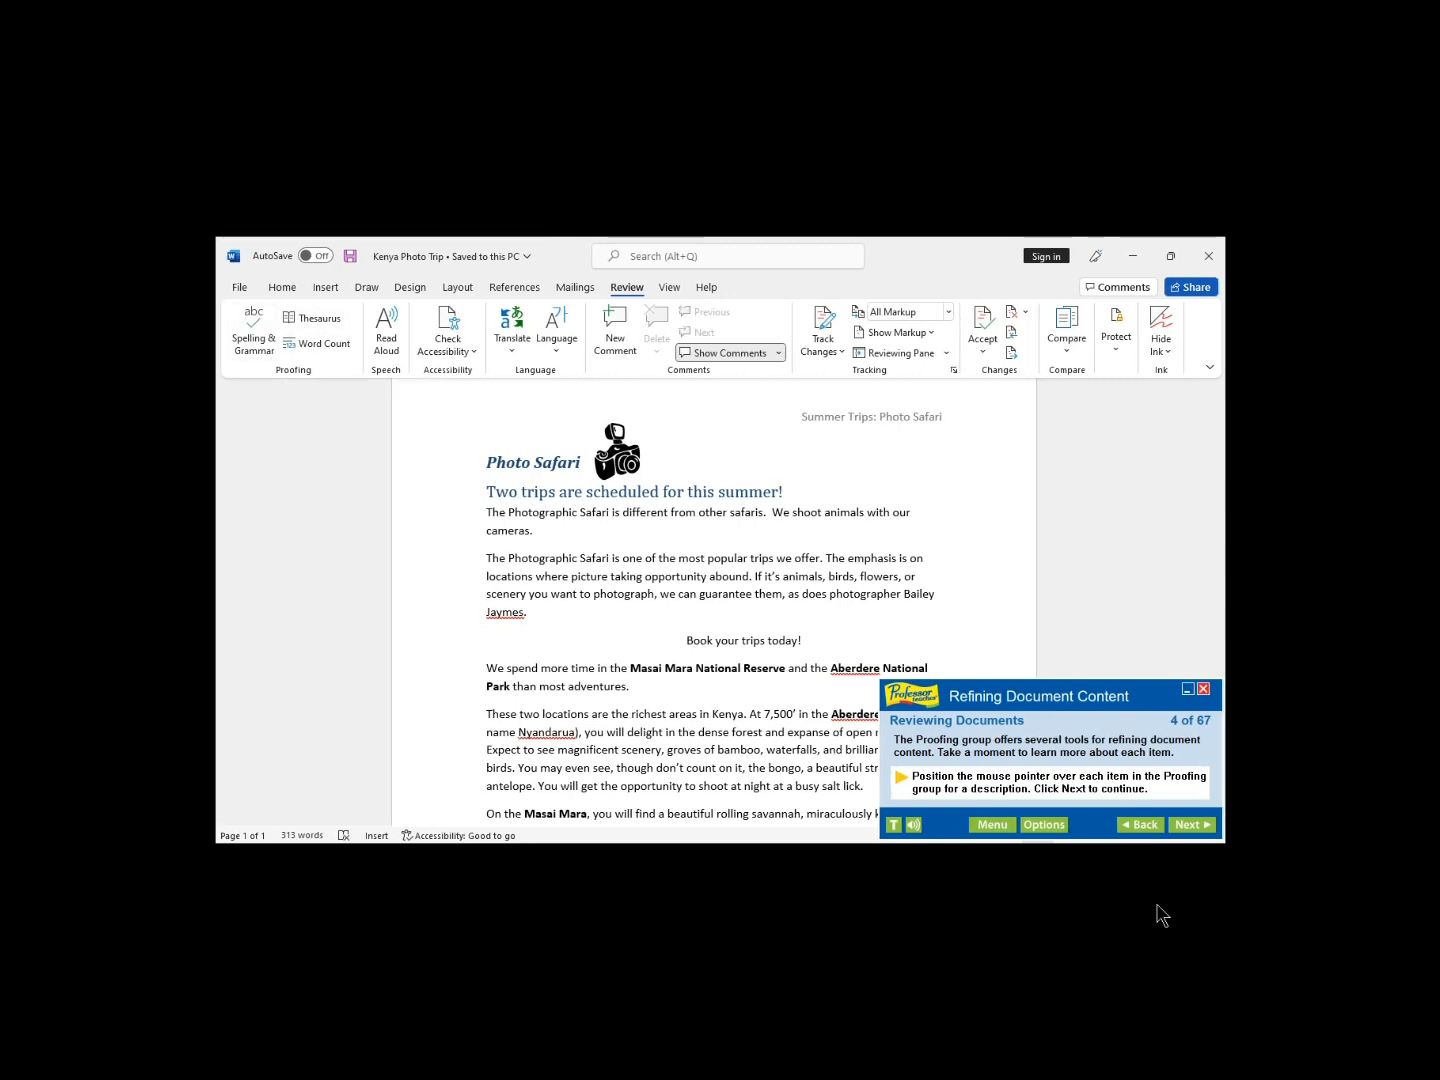
pyautogui.click(1200, 827)
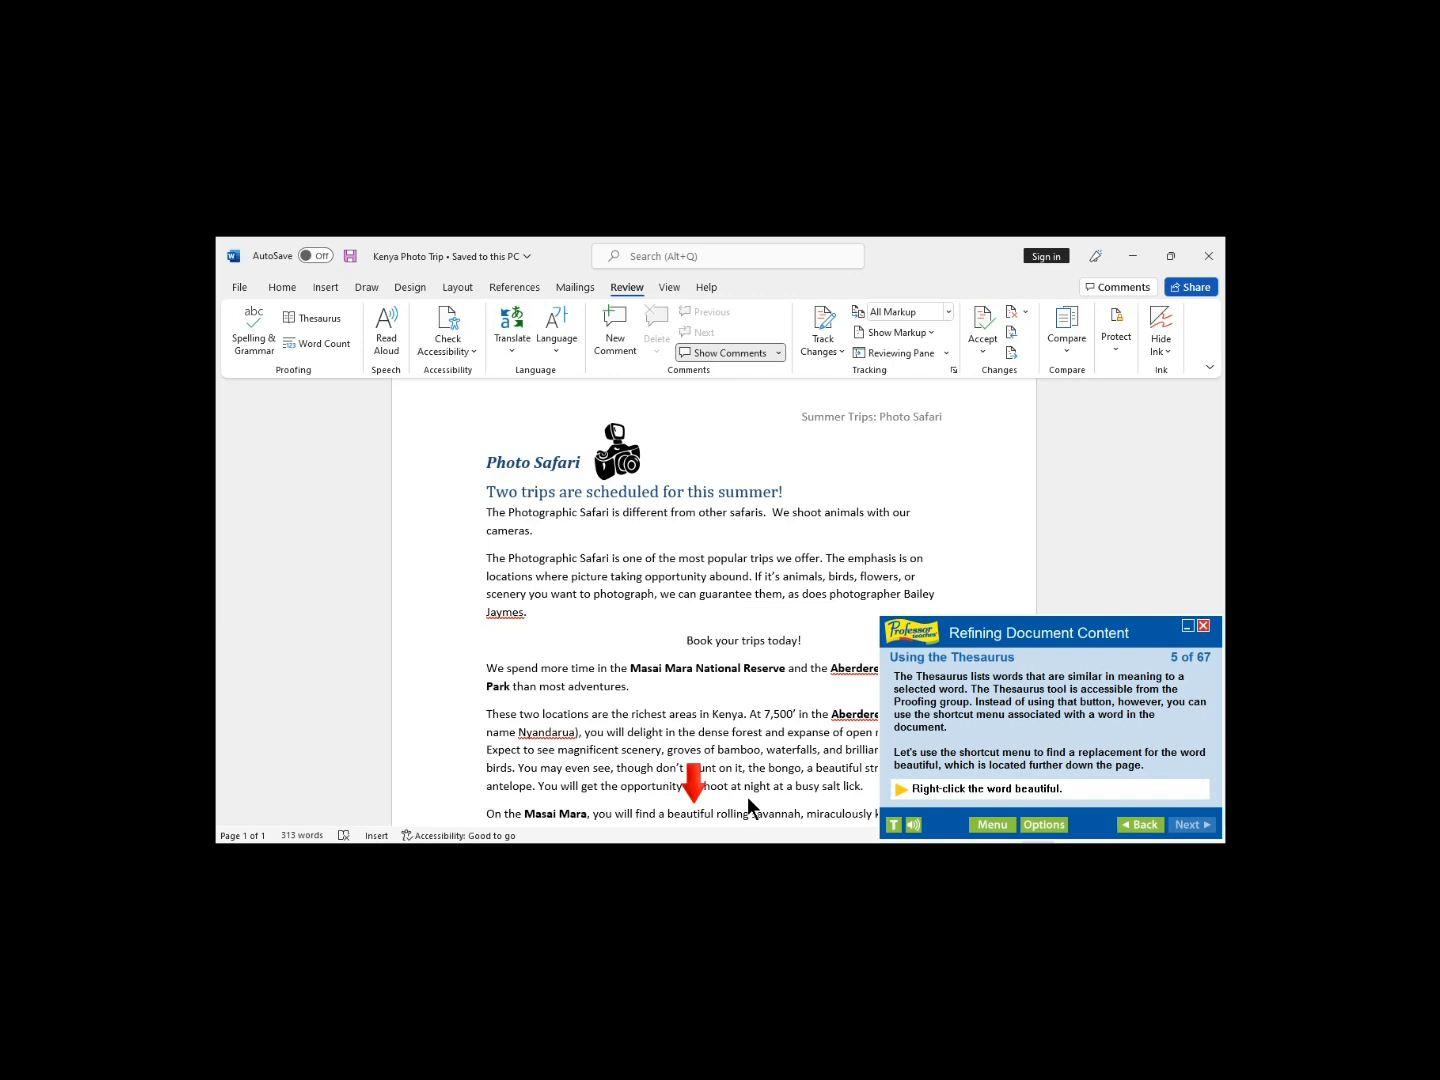
# Step: Look up synonyms for the word "beautiful" in the Masai Mara paragraph and open the full Thesaurus for it
pyautogui.rightClick(694, 815)
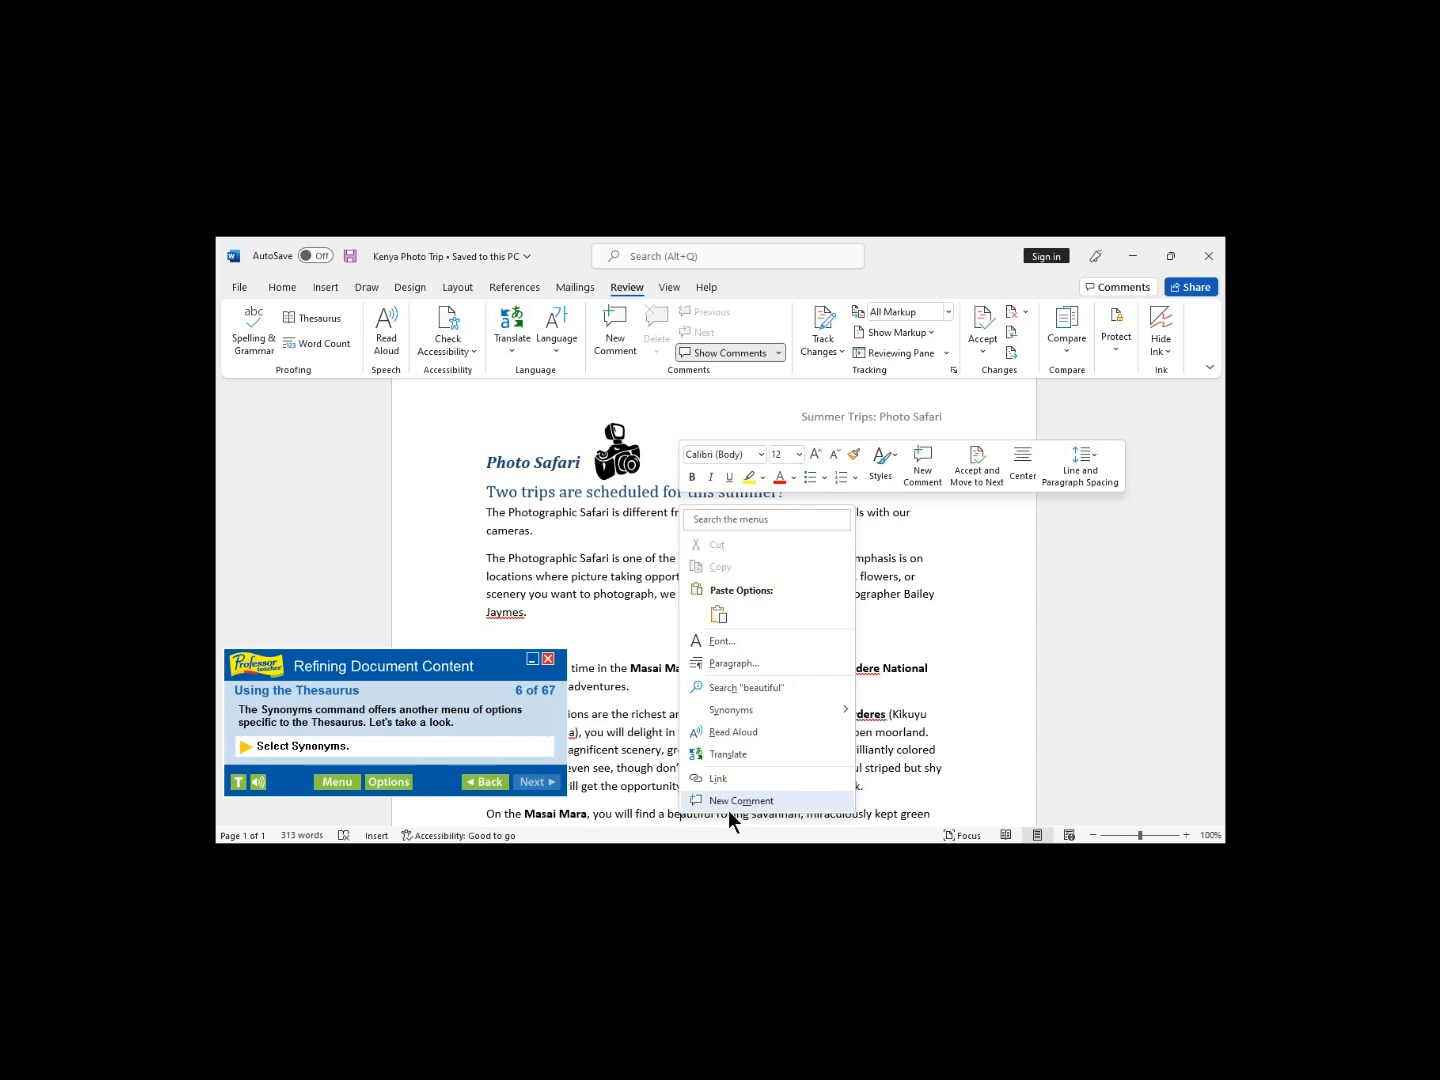
pyautogui.click(731, 710)
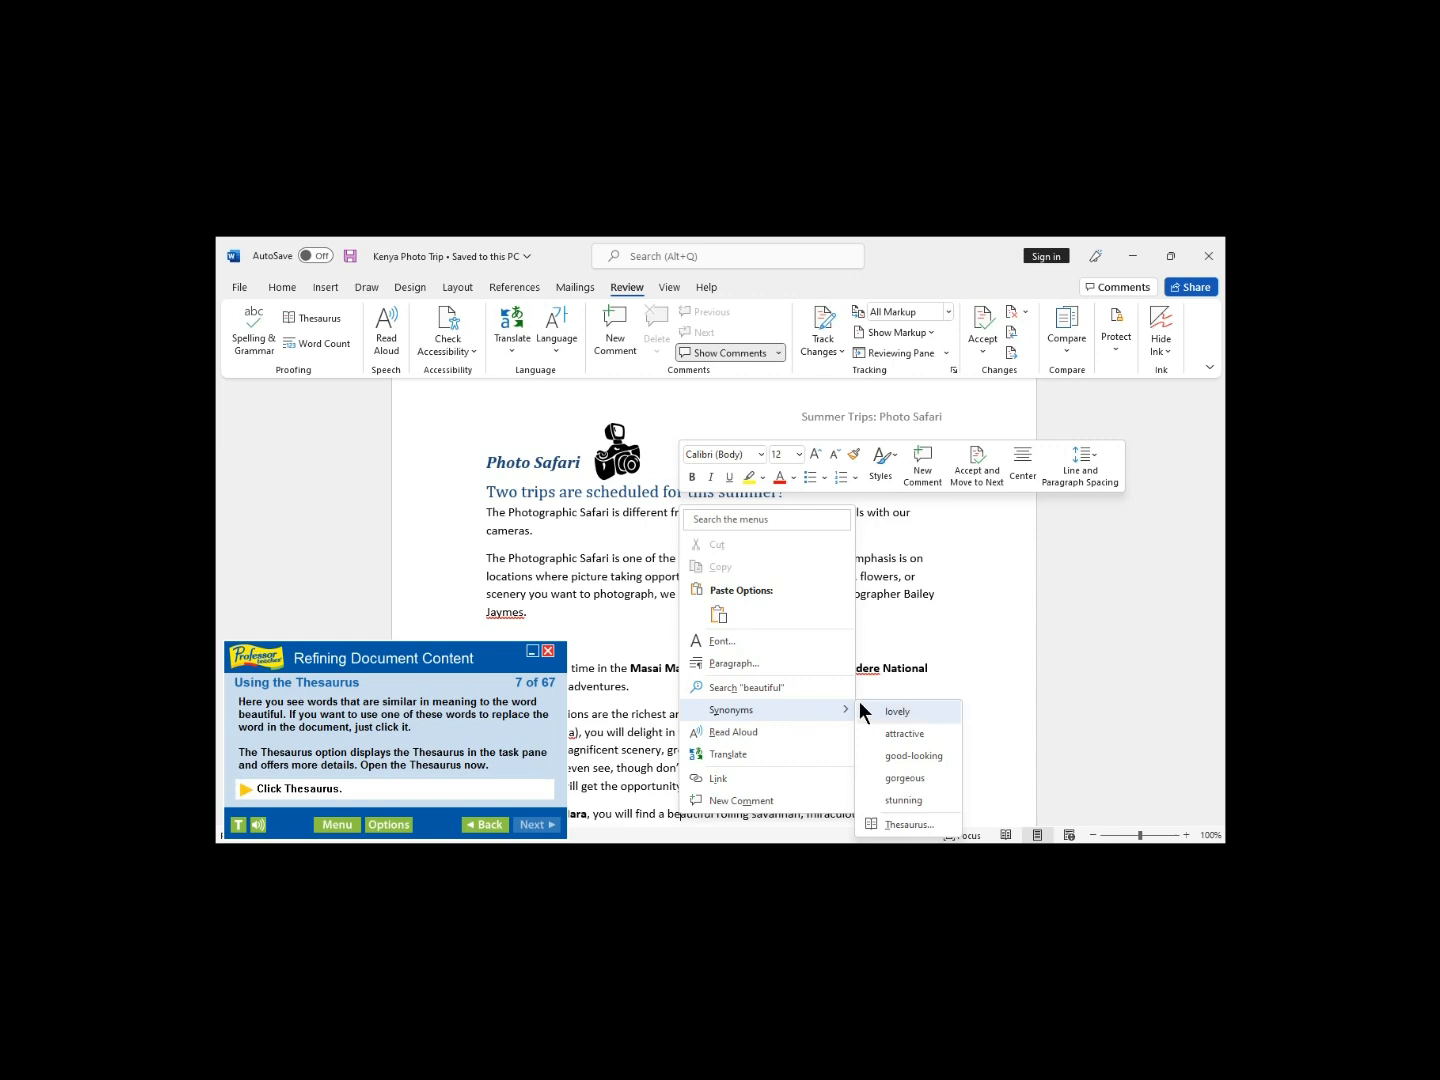
pyautogui.click(912, 823)
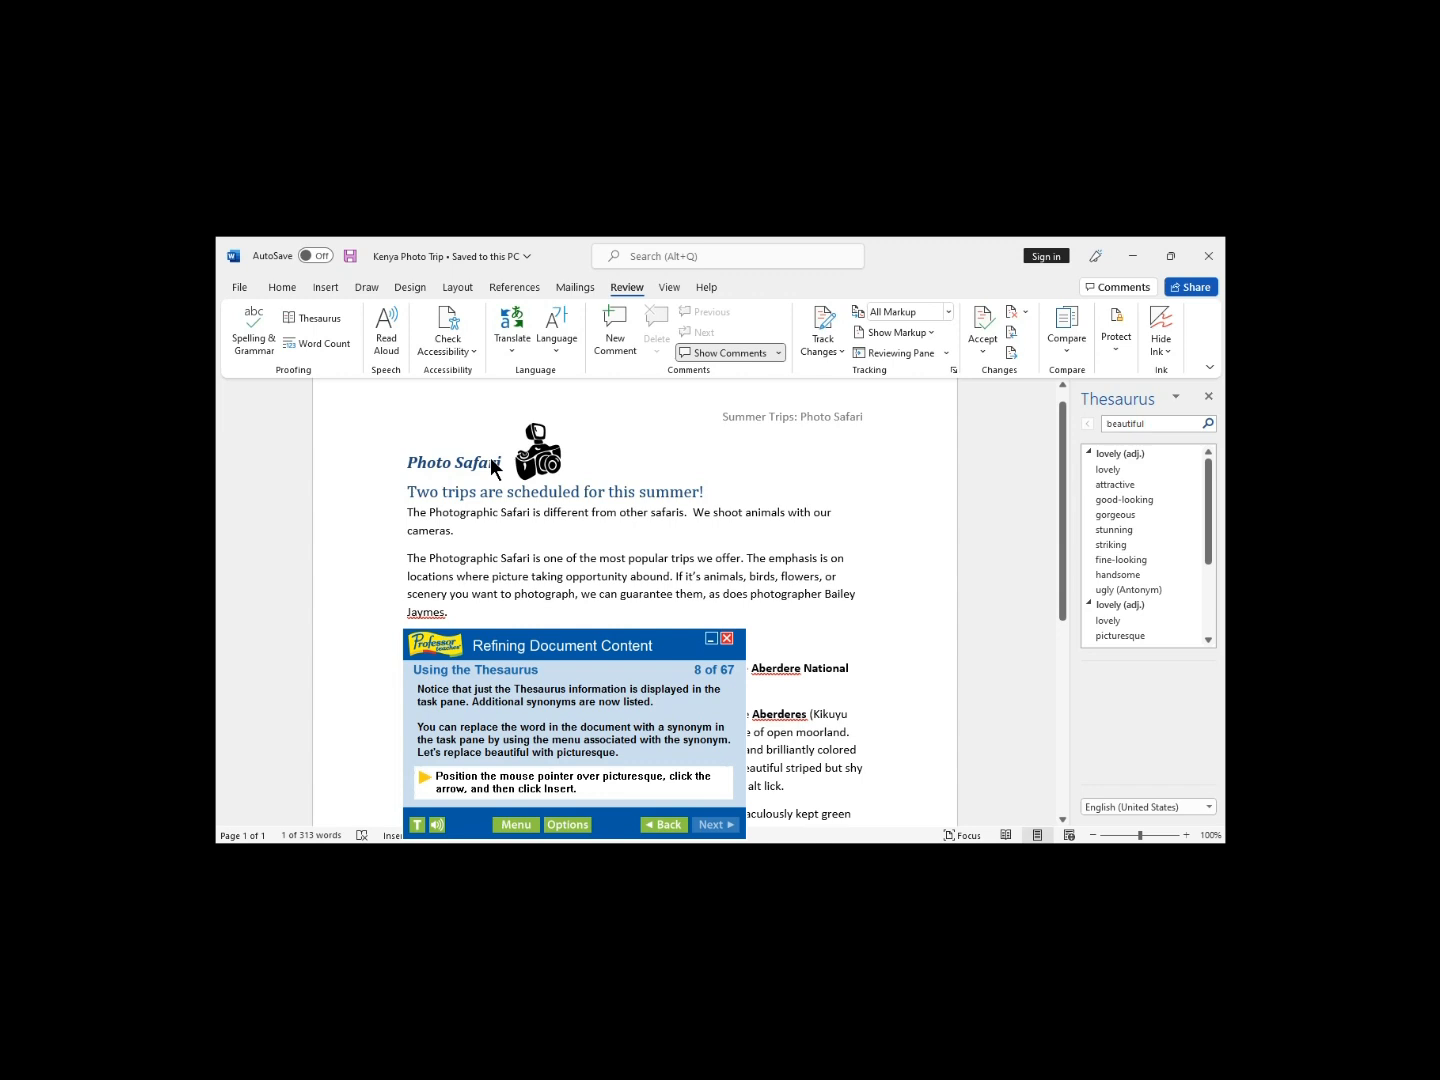
# Step: Replace "beautiful" in the Masai Mara paragraph with the Thesaurus synonym "picturesque"
pyautogui.click(553, 460)
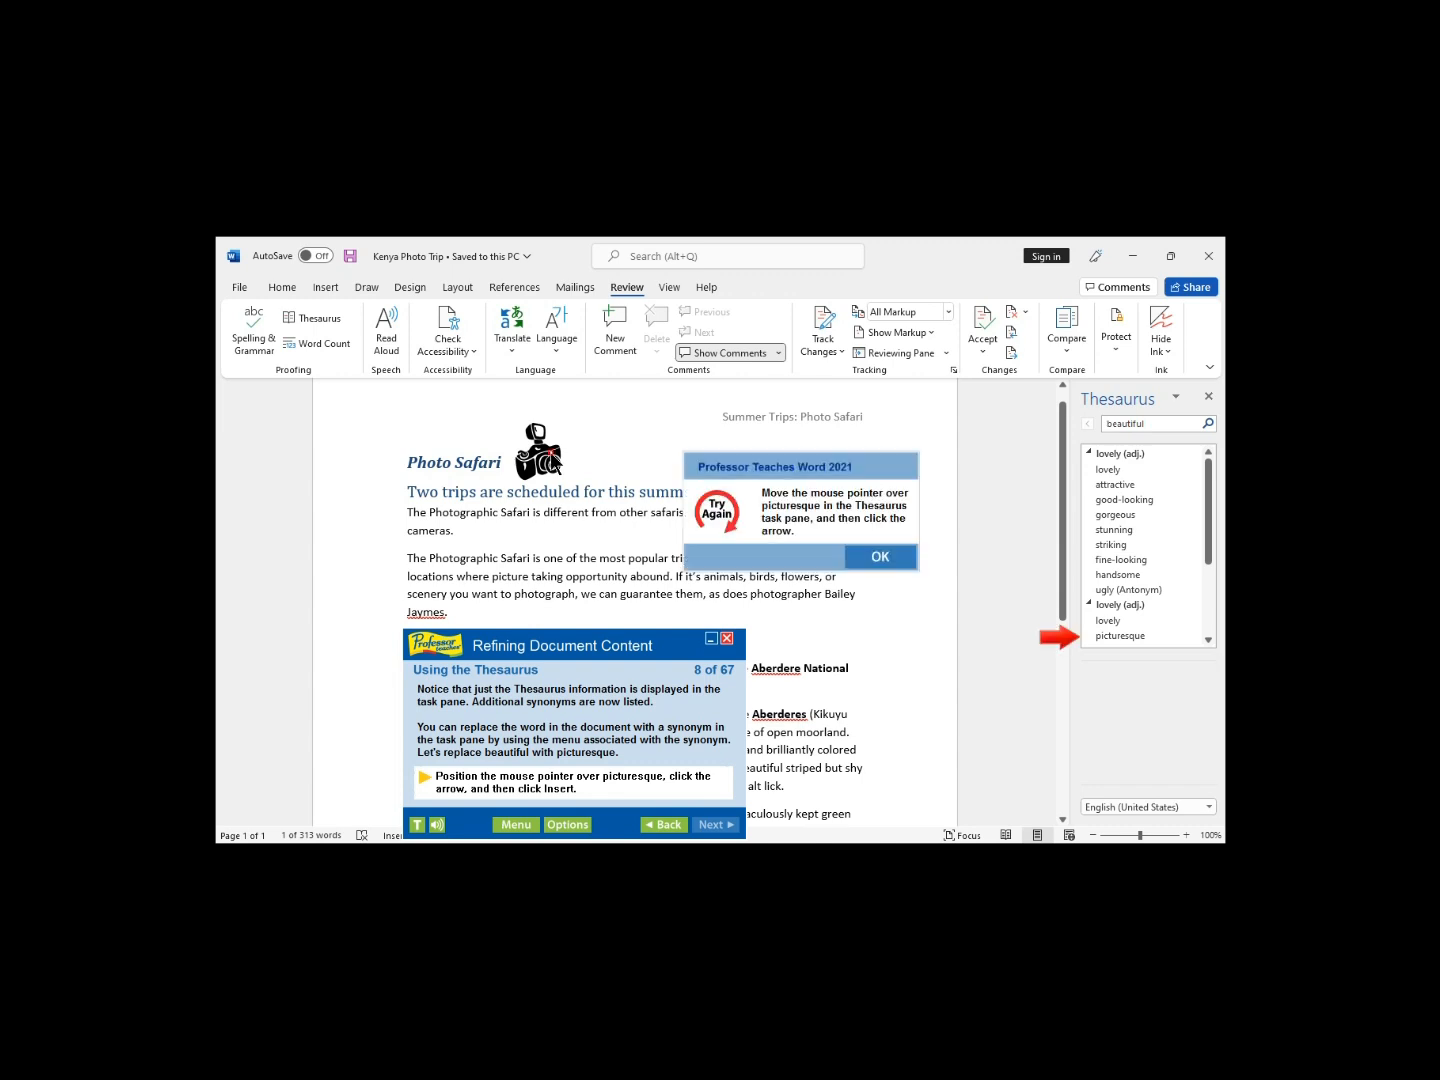
pyautogui.click(895, 563)
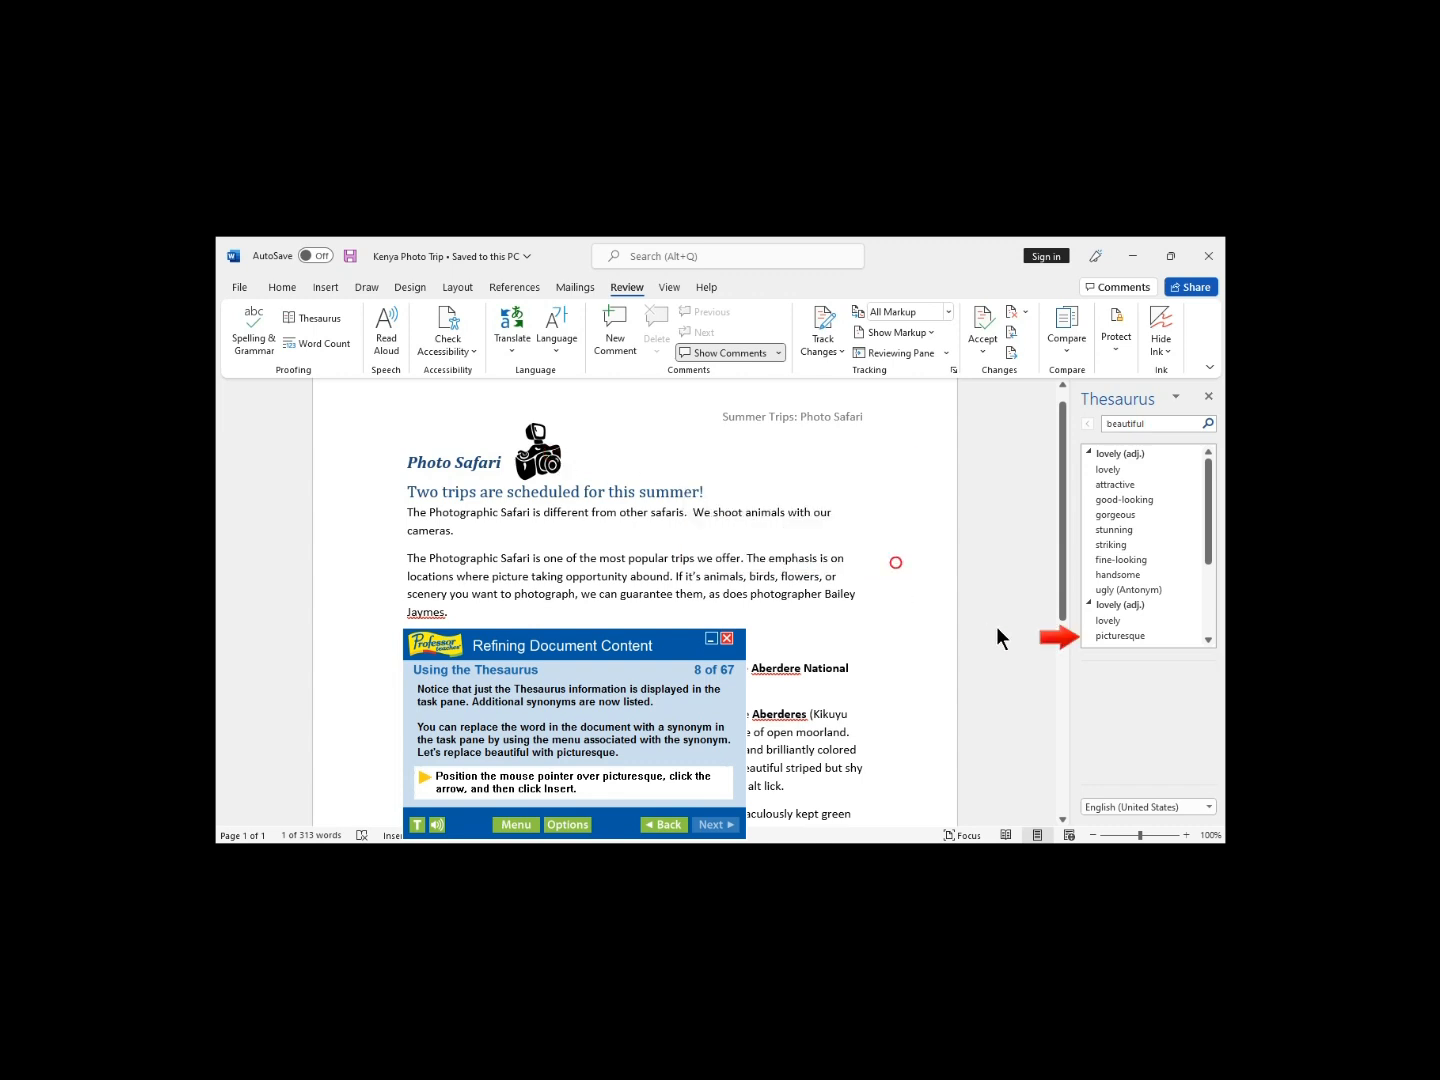
pyautogui.moveTo(1109, 638)
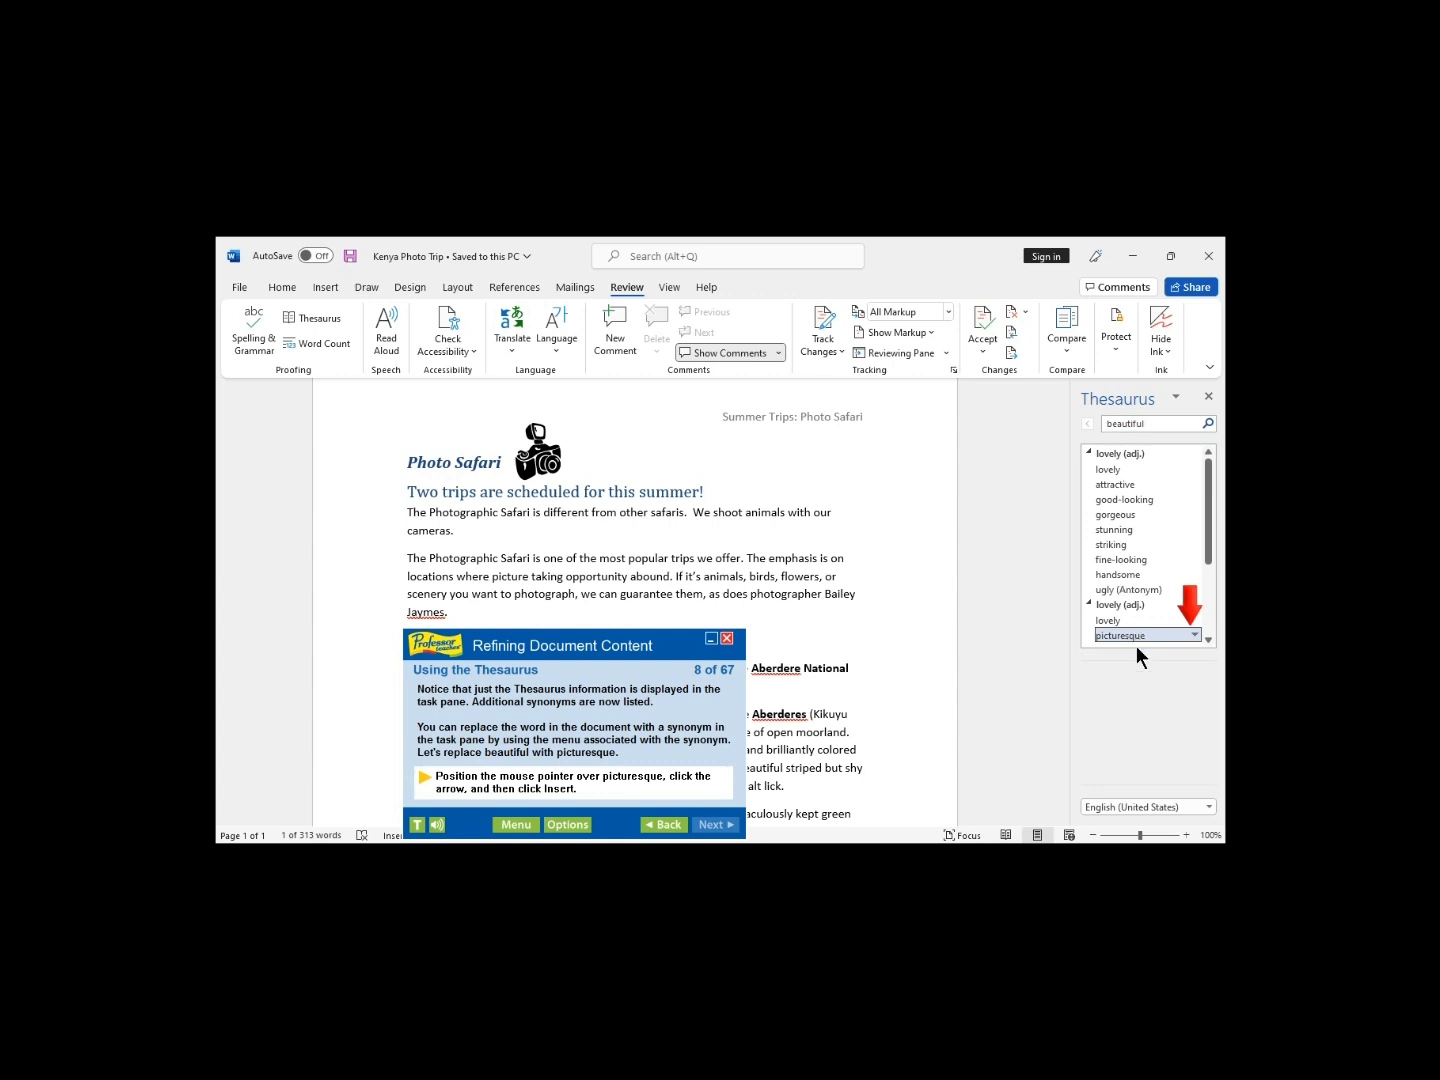
pyautogui.click(1142, 638)
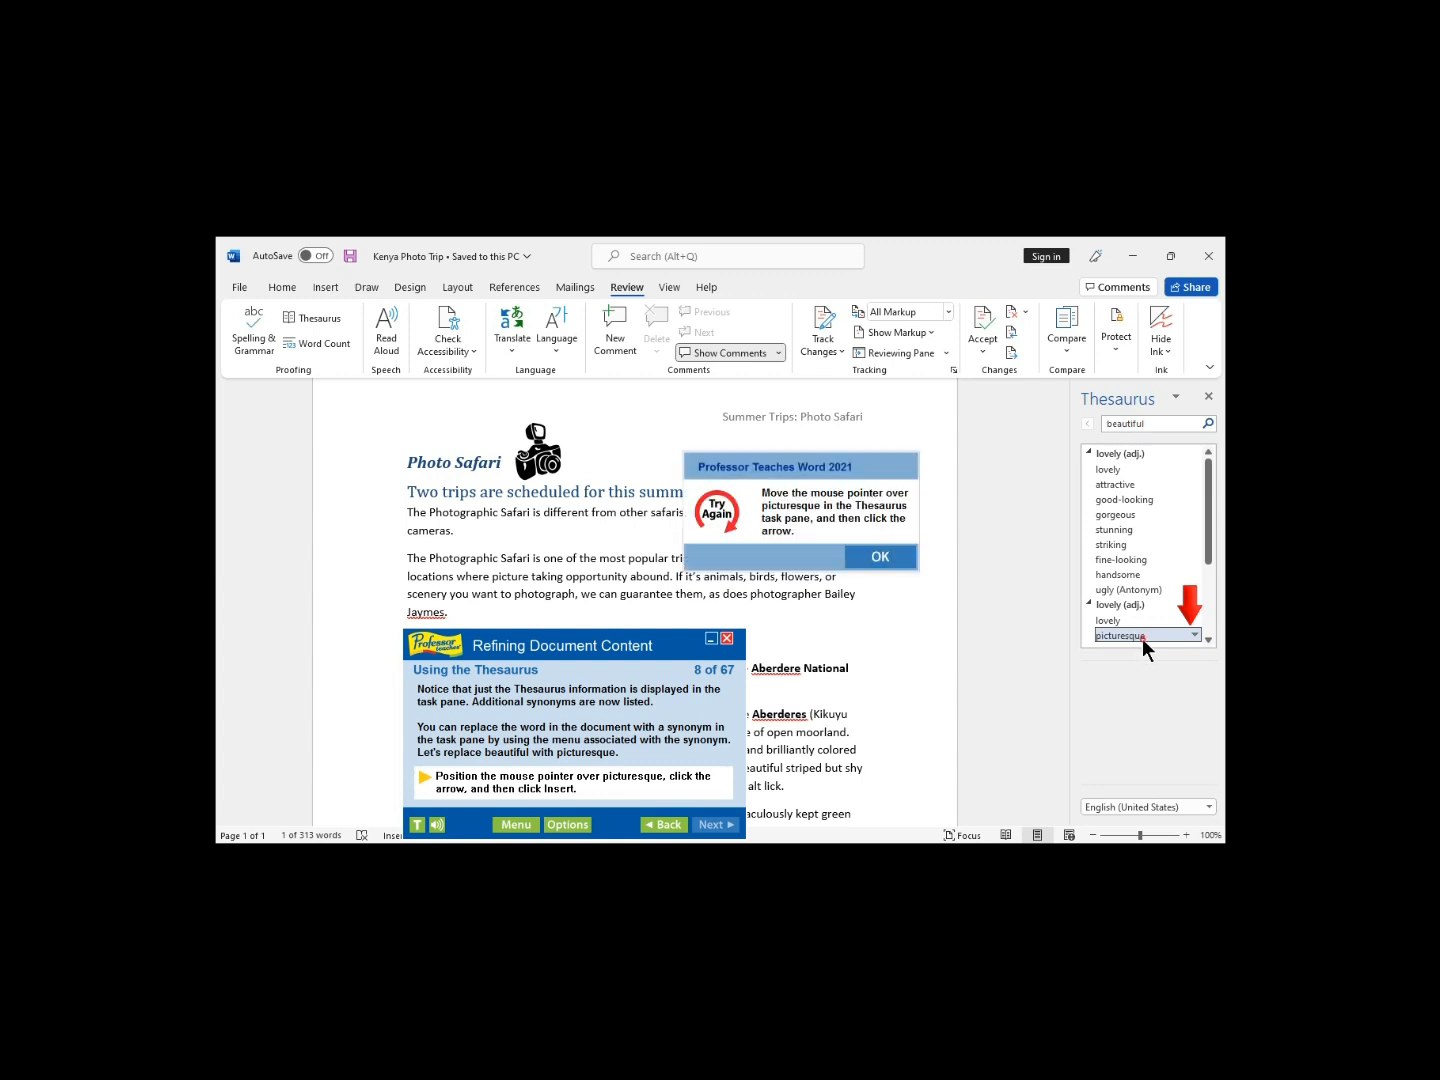
pyautogui.click(876, 557)
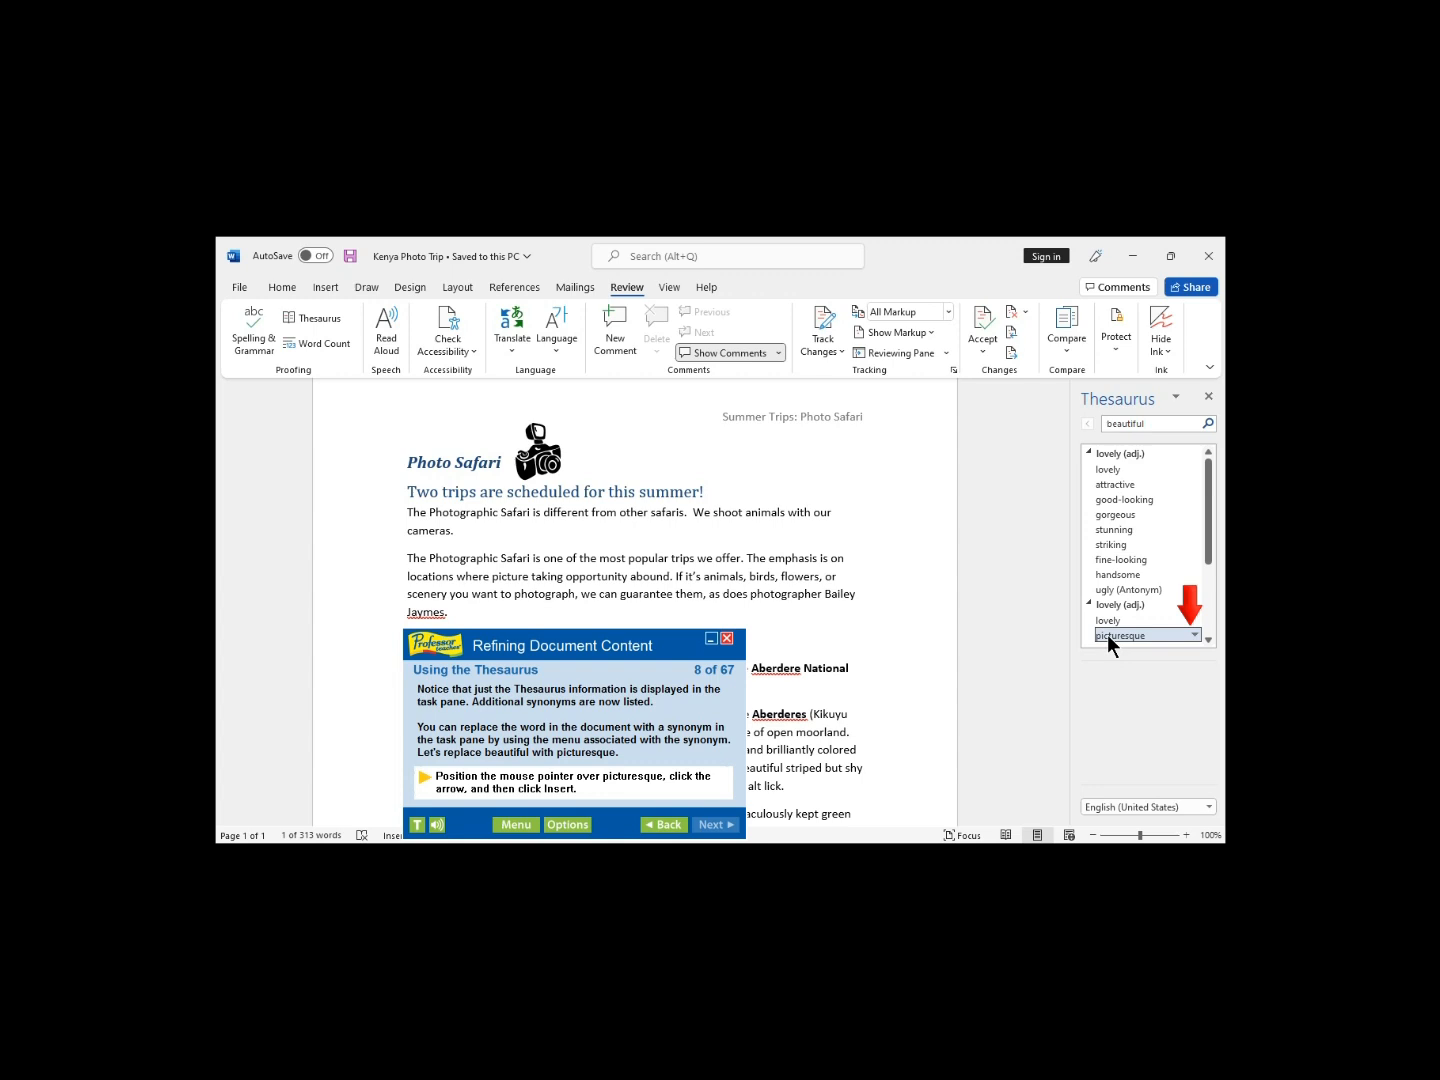
pyautogui.click(1194, 635)
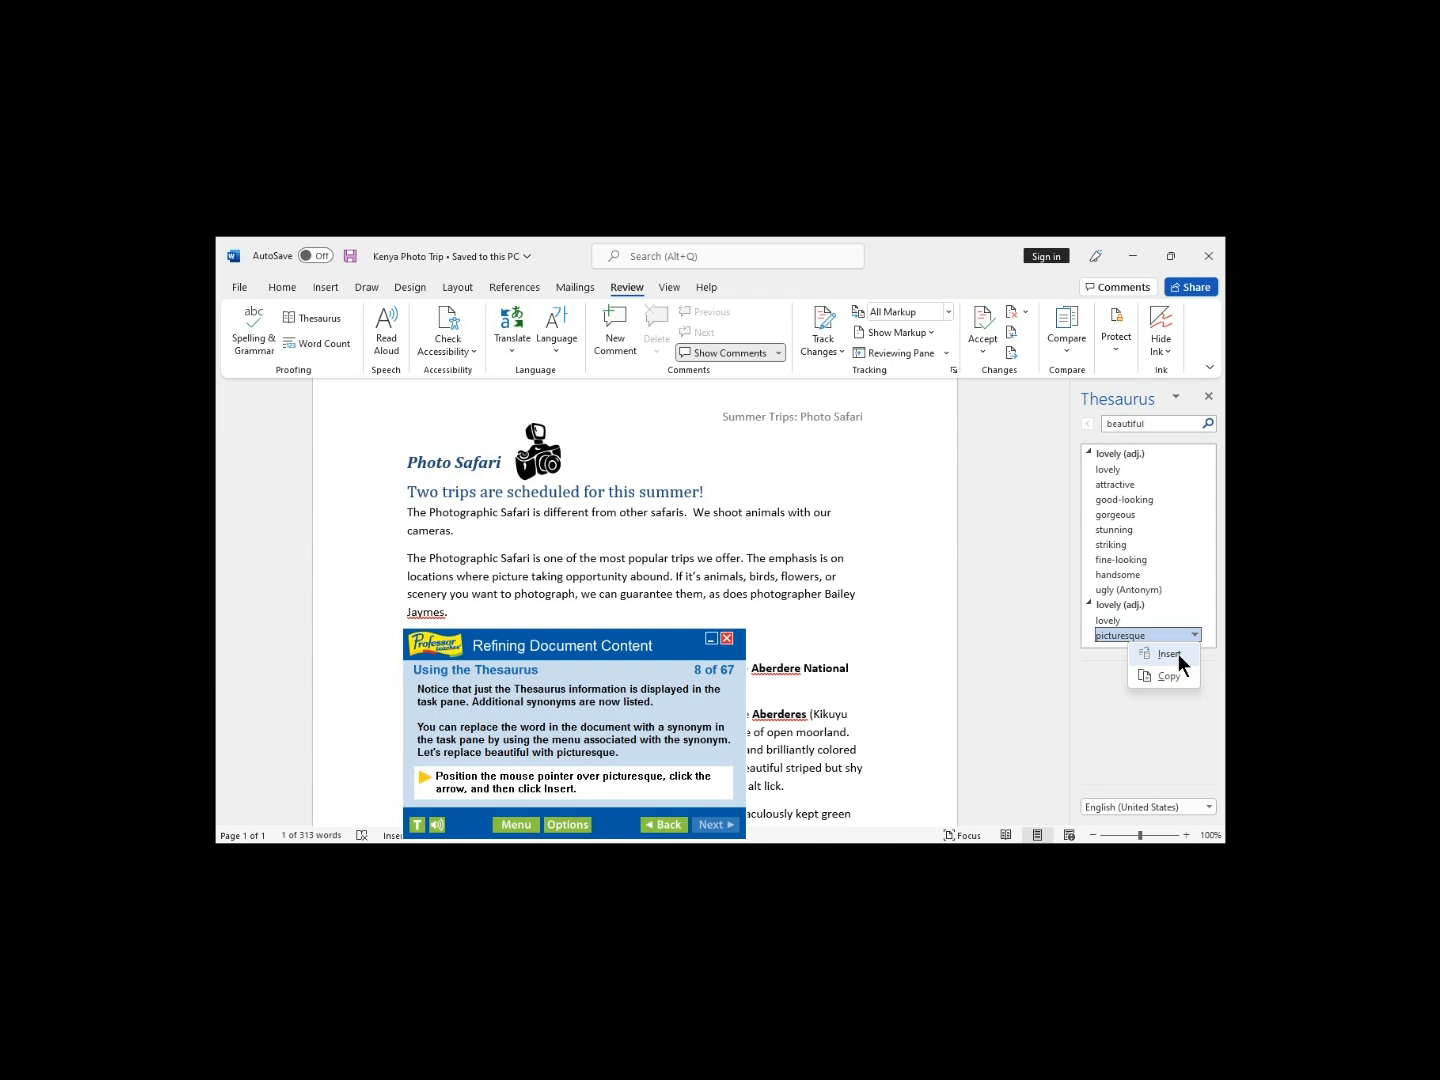
pyautogui.click(1170, 653)
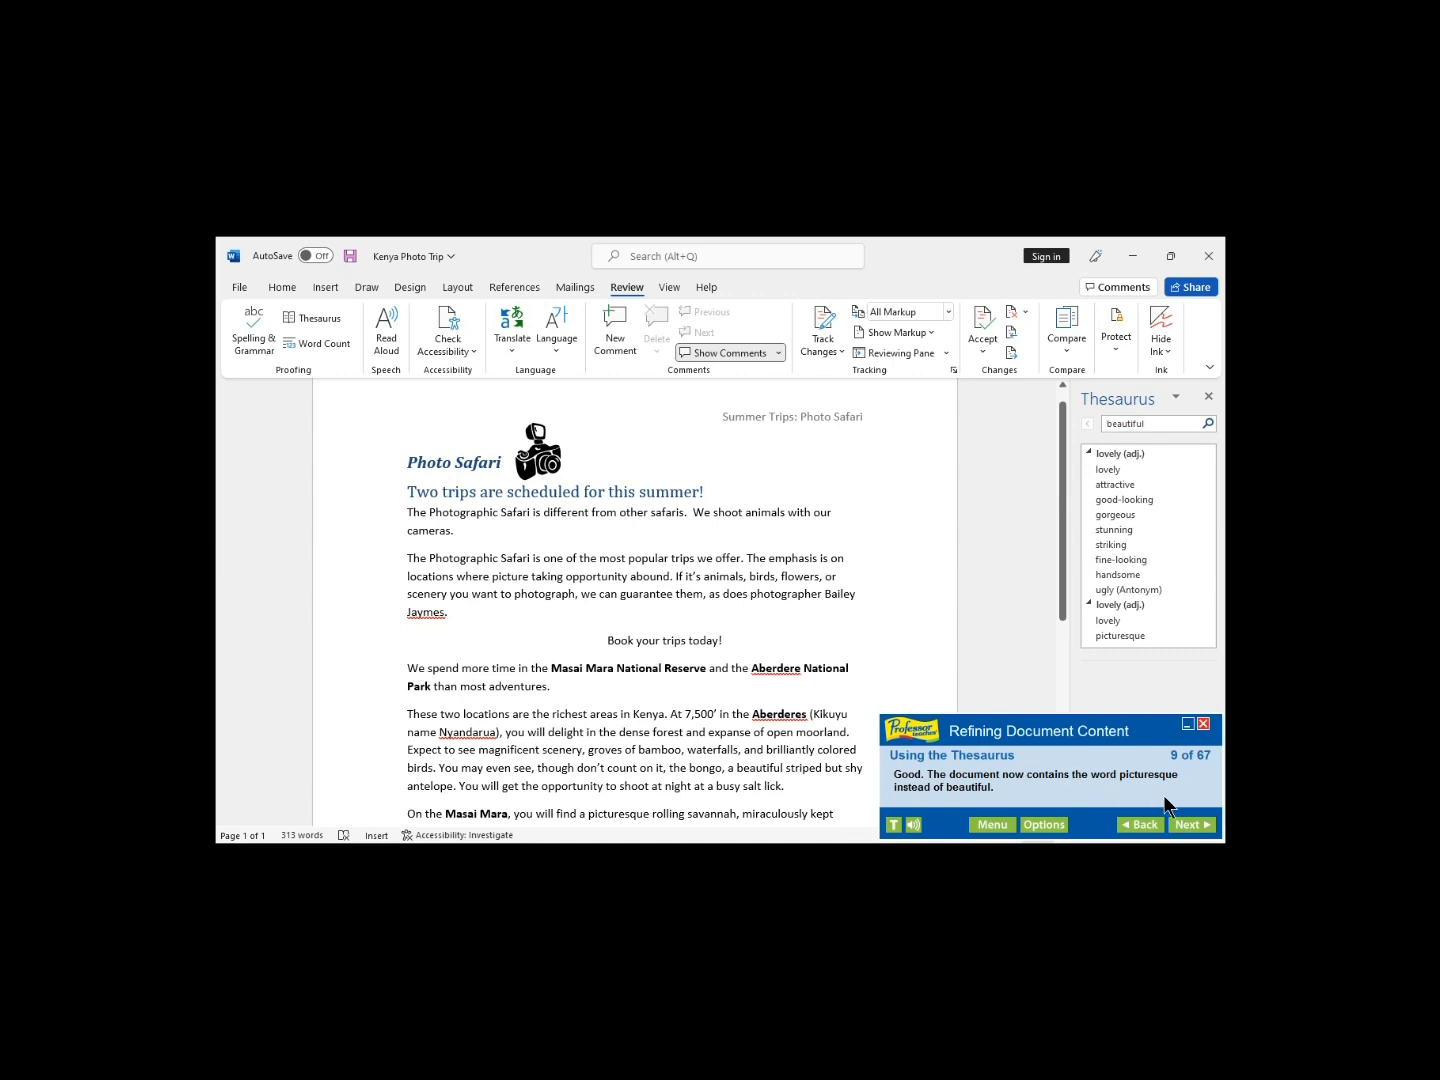
# Step: Close the Thesaurus and advance the lesson past the introduction to finding and replacing text
pyautogui.click(1197, 821)
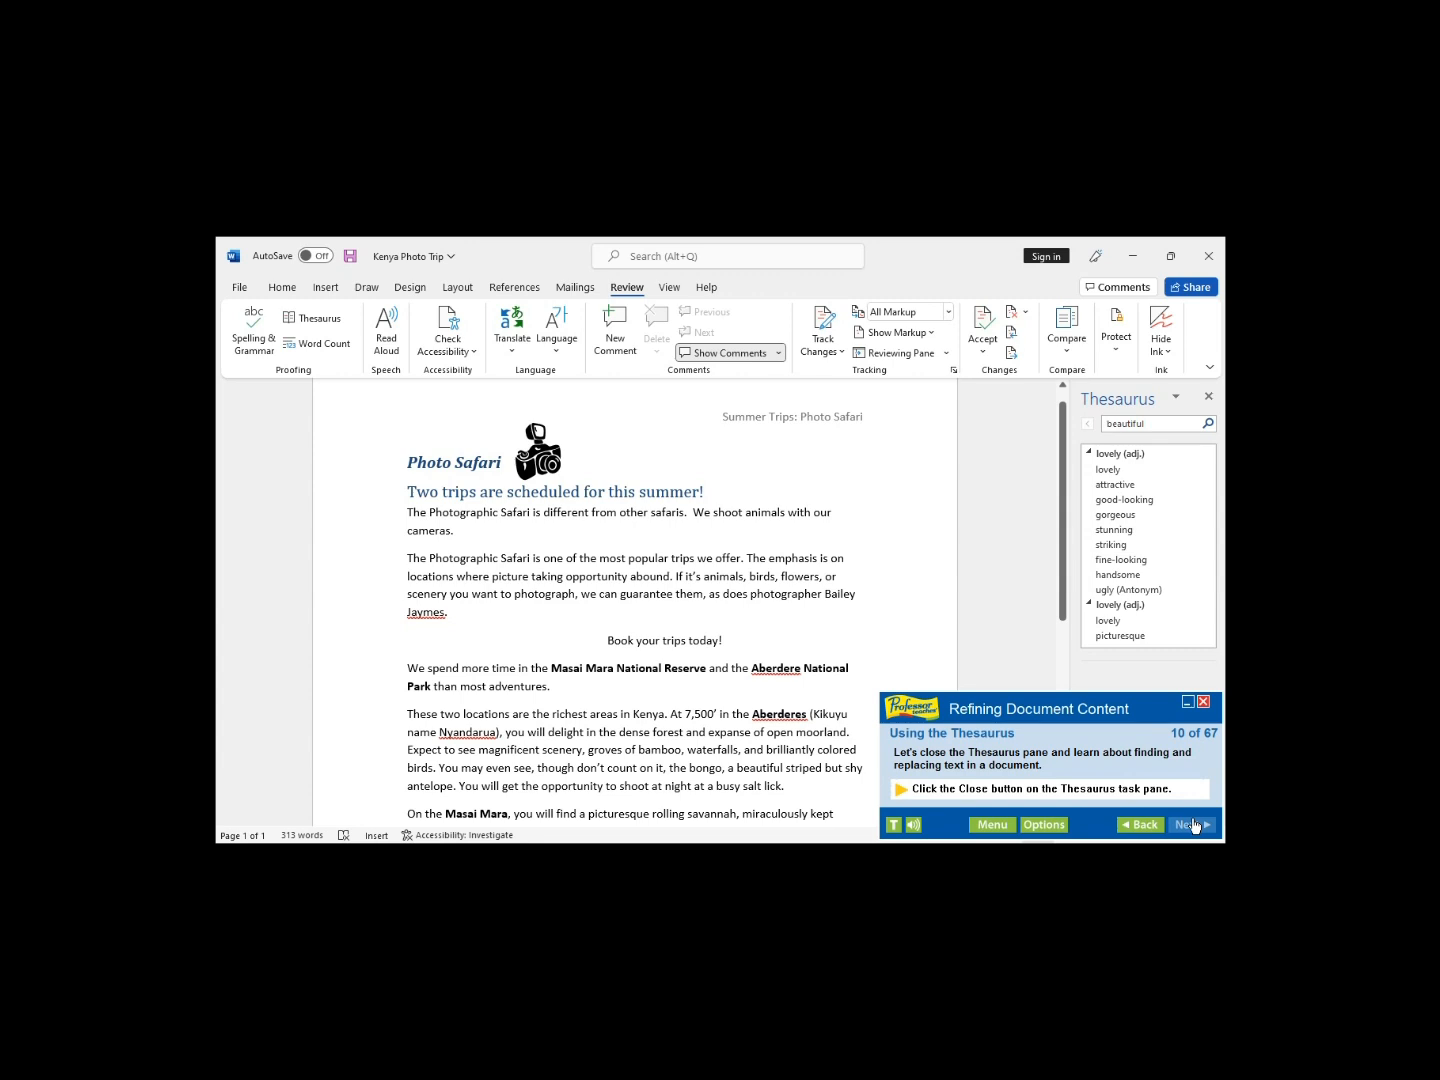
pyautogui.click(1209, 392)
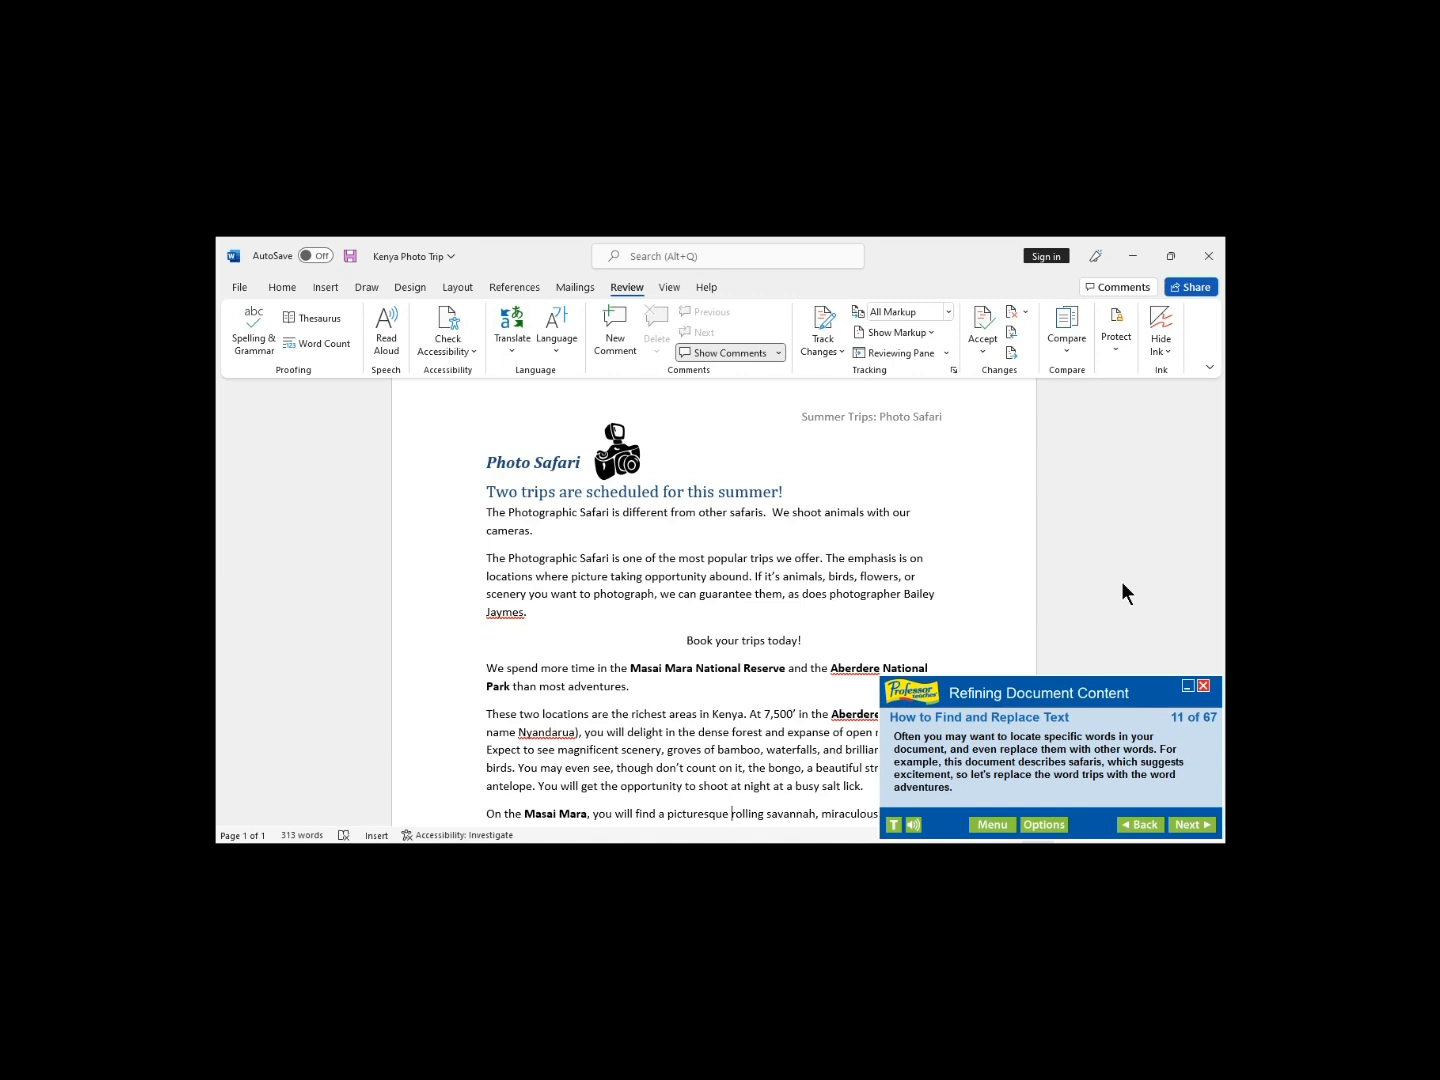
pyautogui.click(1190, 826)
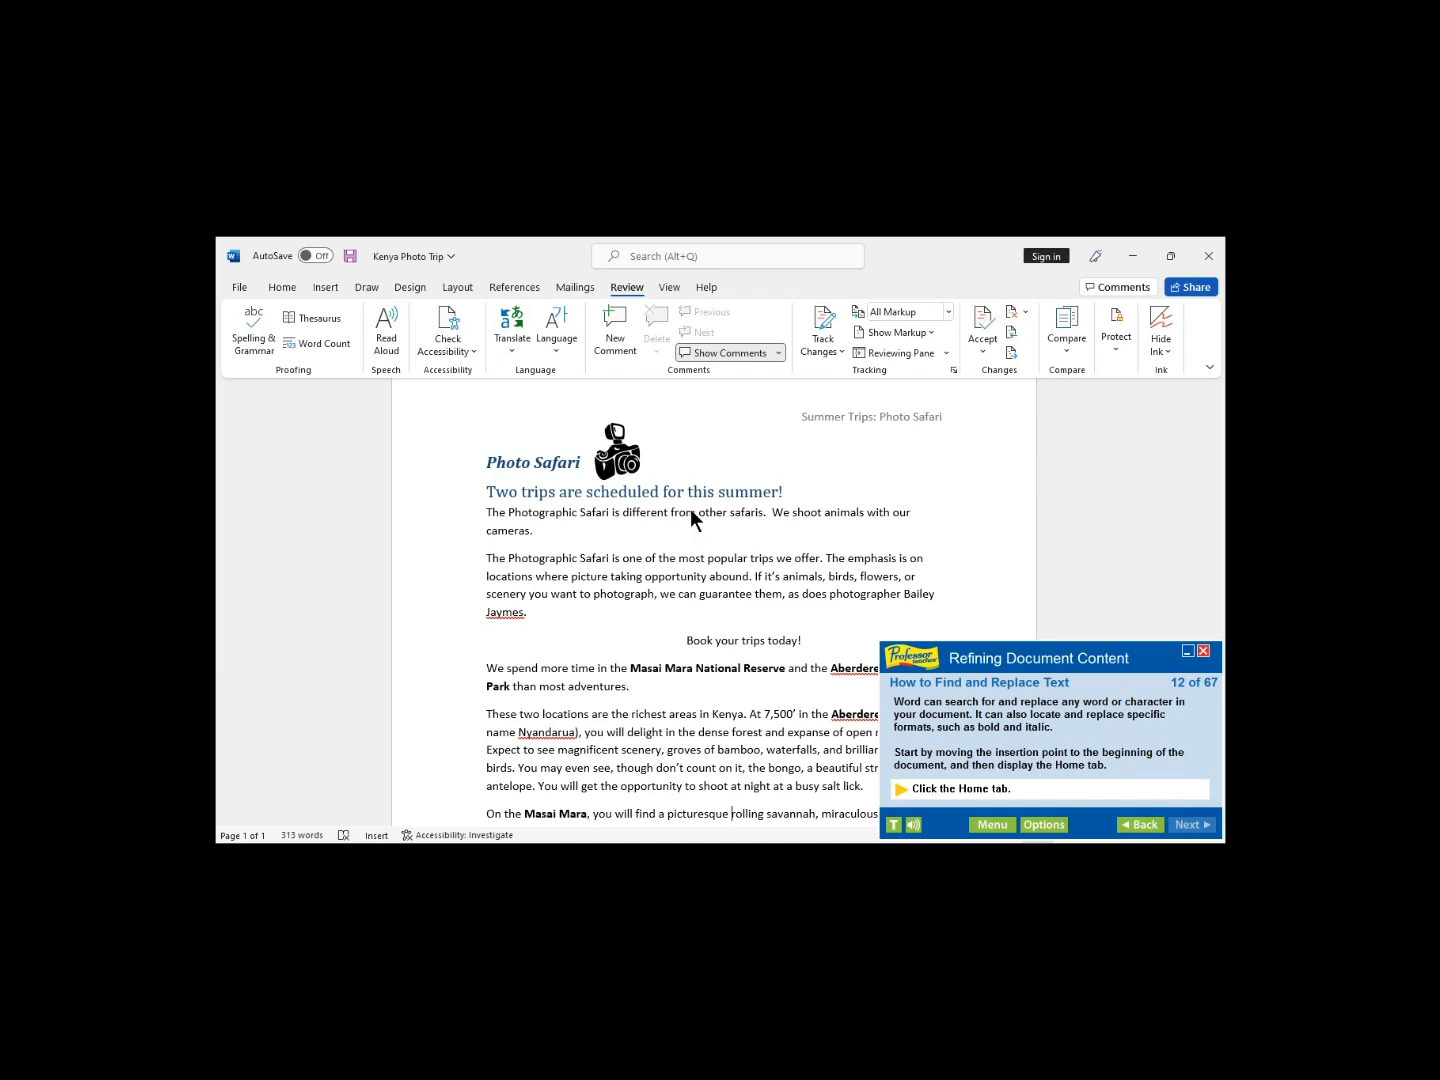
# Step: Open Find and Replace for replacing text and expand its additional search options
pyautogui.click(291, 288)
pyautogui.click(282, 288)
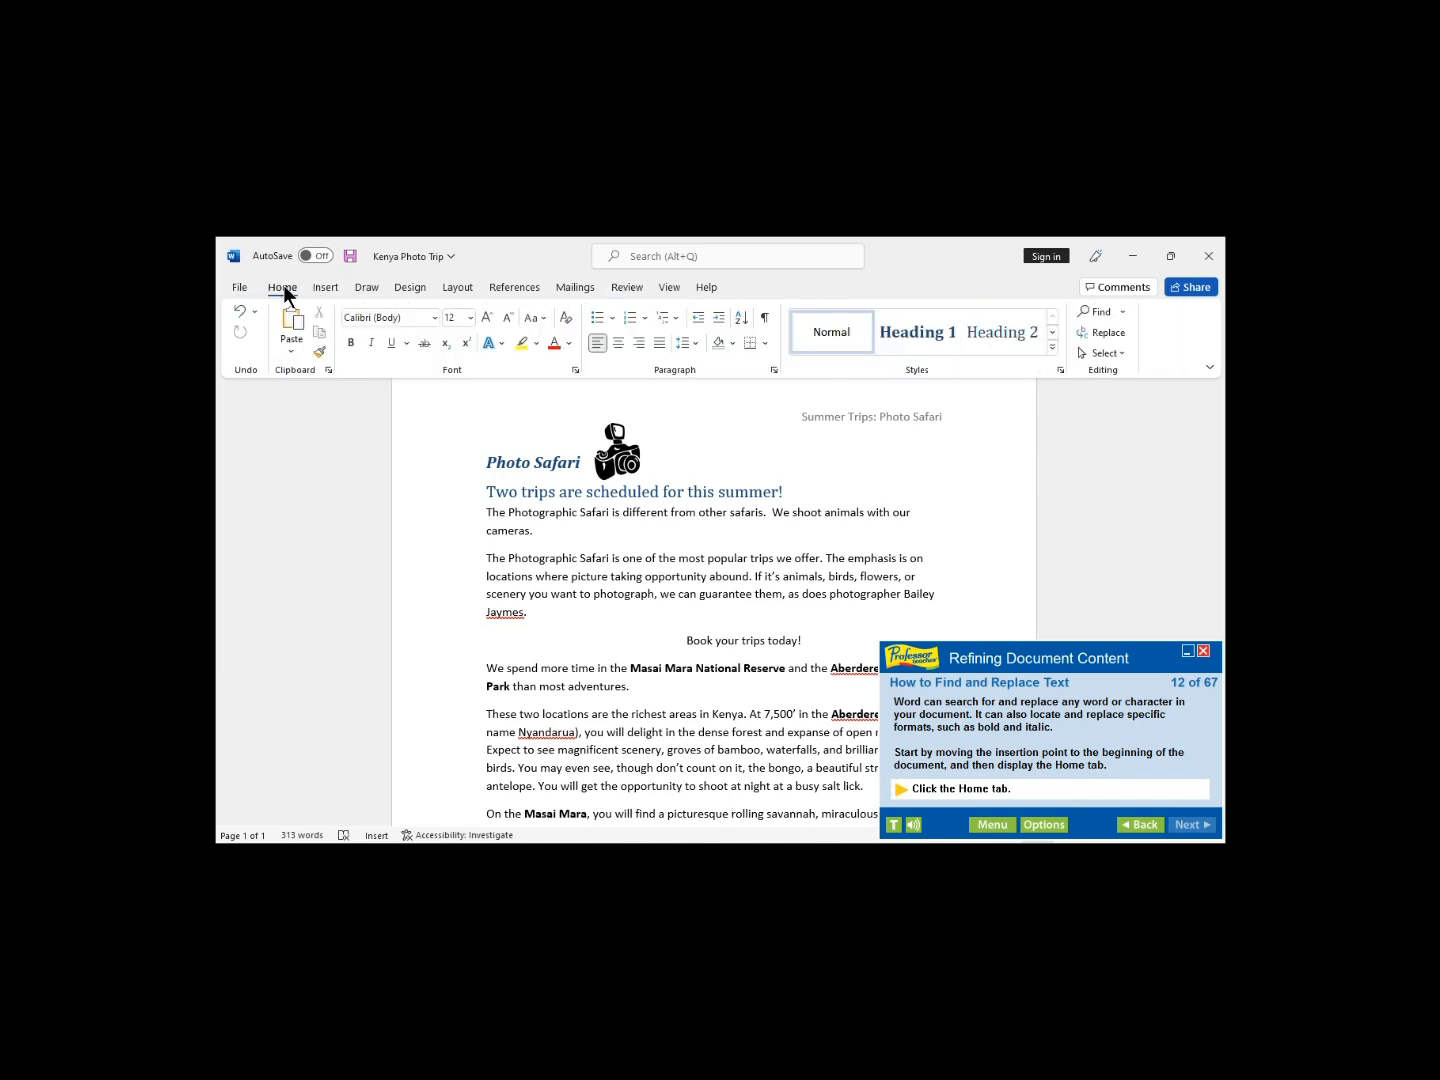
pyautogui.click(284, 289)
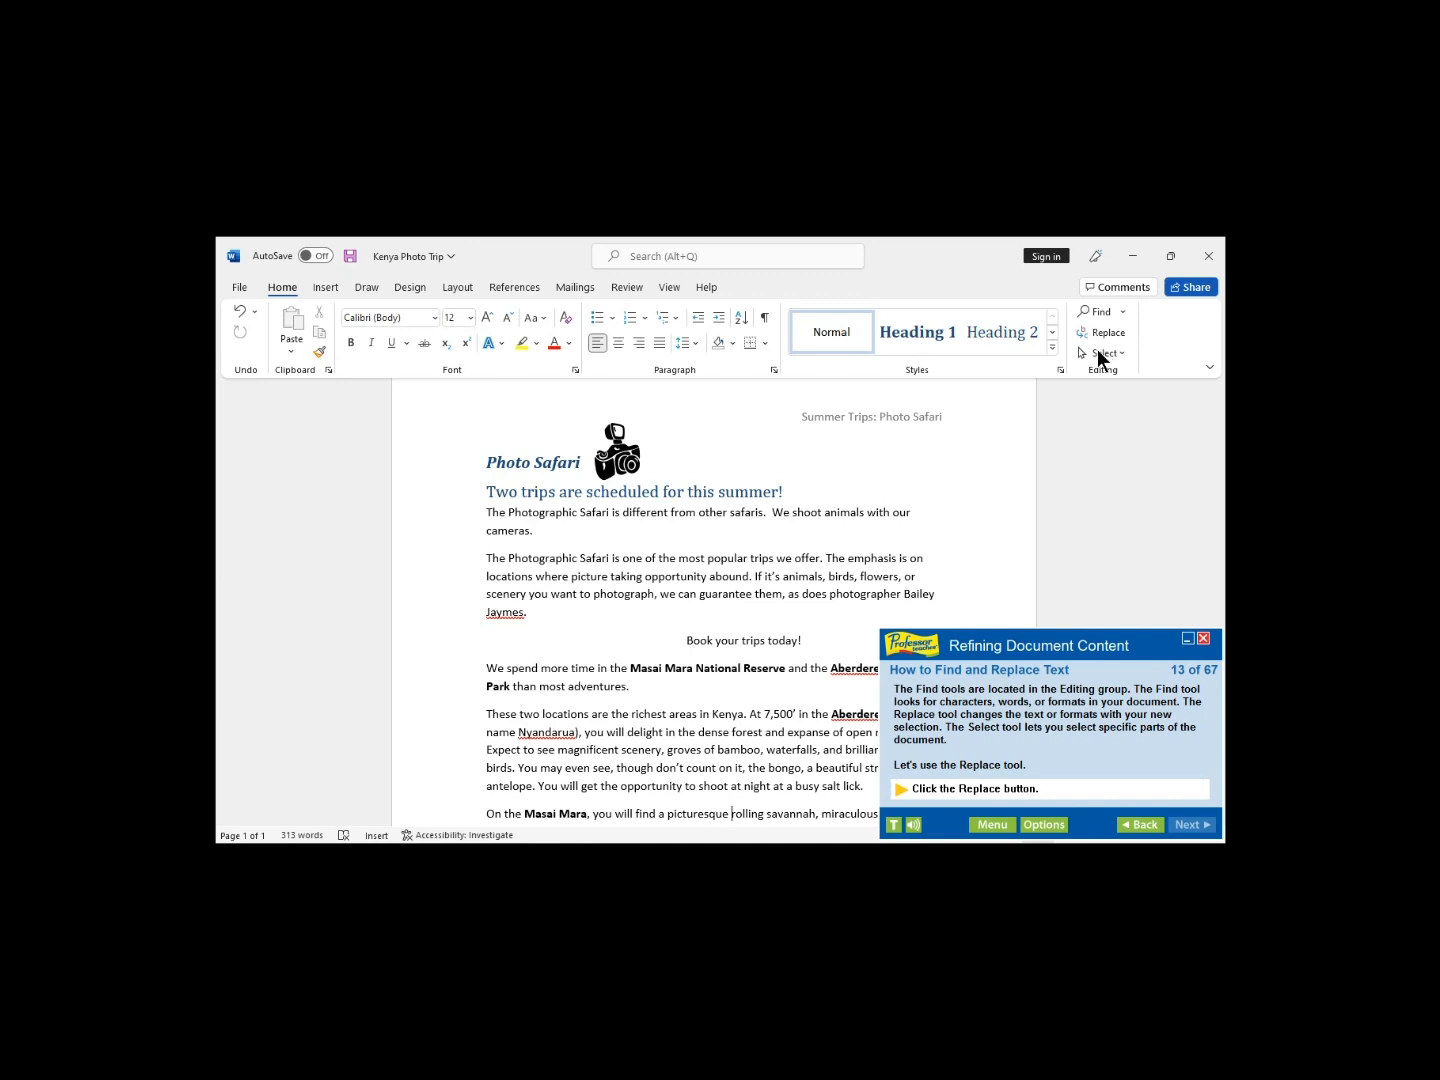
pyautogui.click(1105, 336)
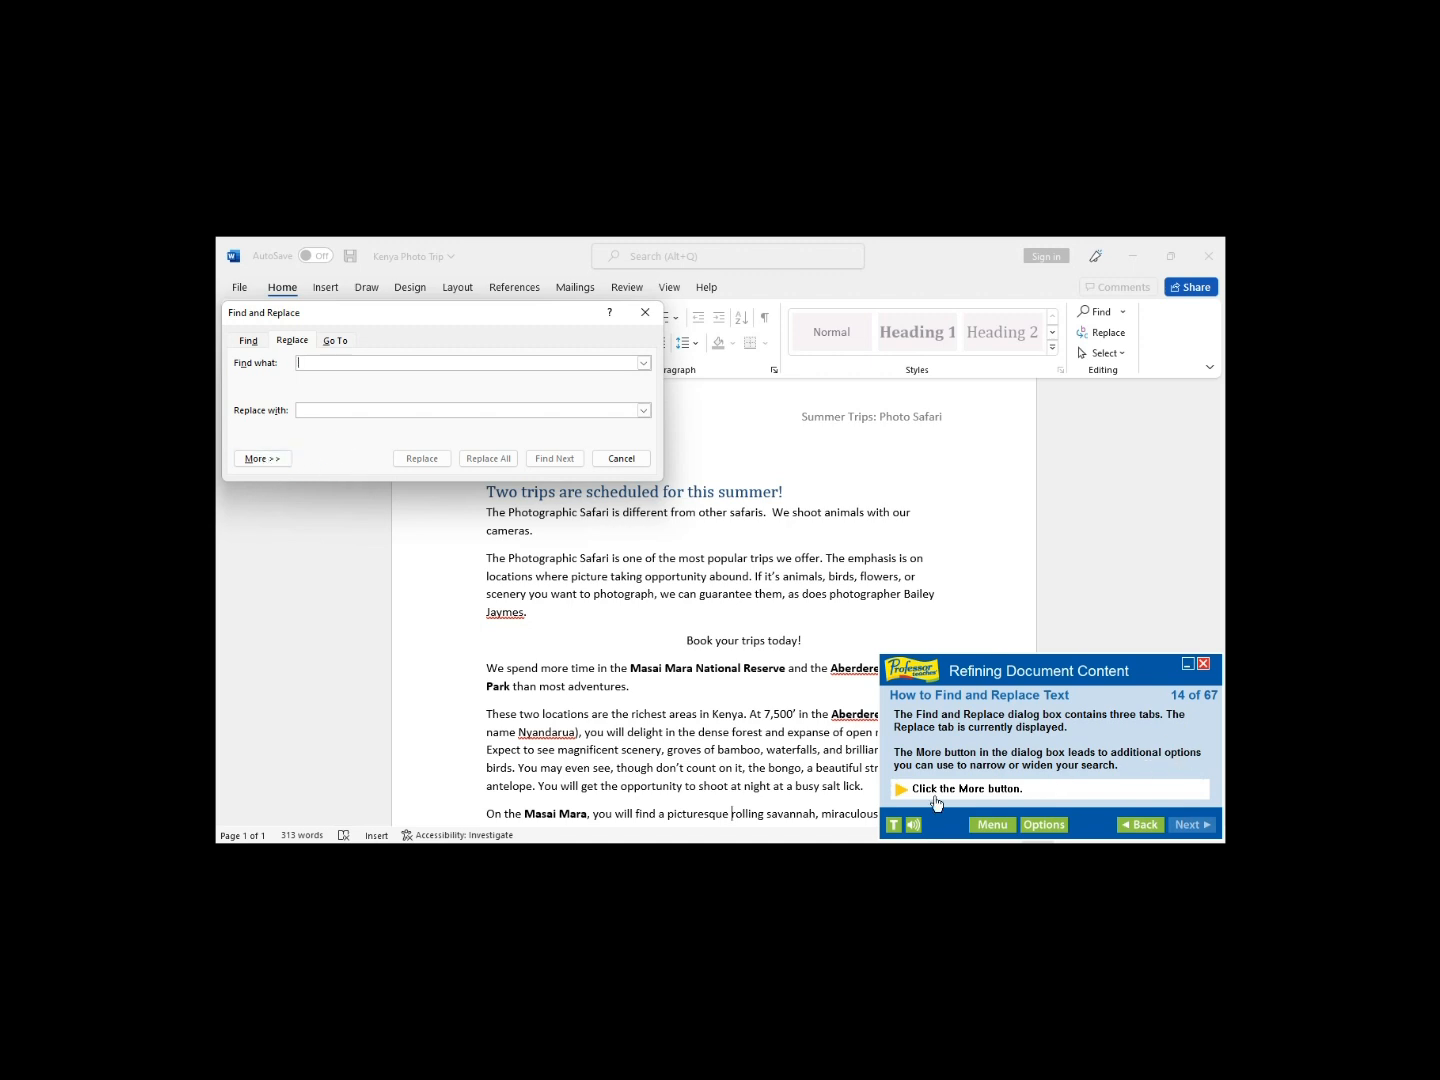
pyautogui.click(275, 459)
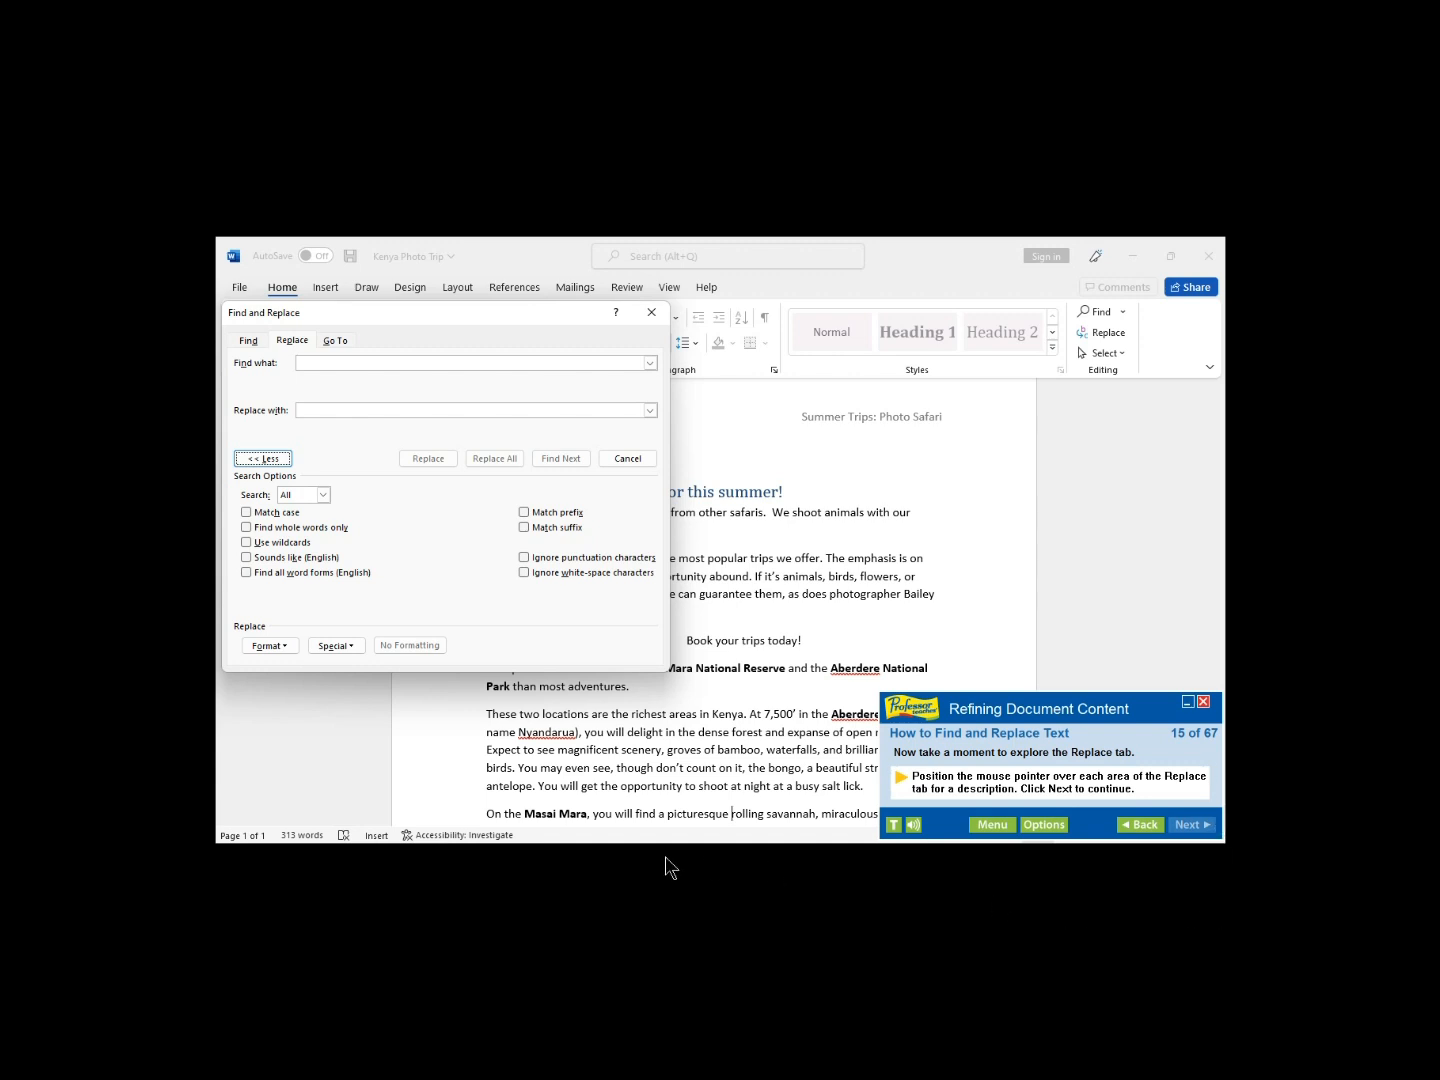
# Step: Examine the lesson's descriptions of the Find and Replace areas, including search criteria, Format, Special and No Formatting, and continue the lesson
pyautogui.moveTo(425, 544)
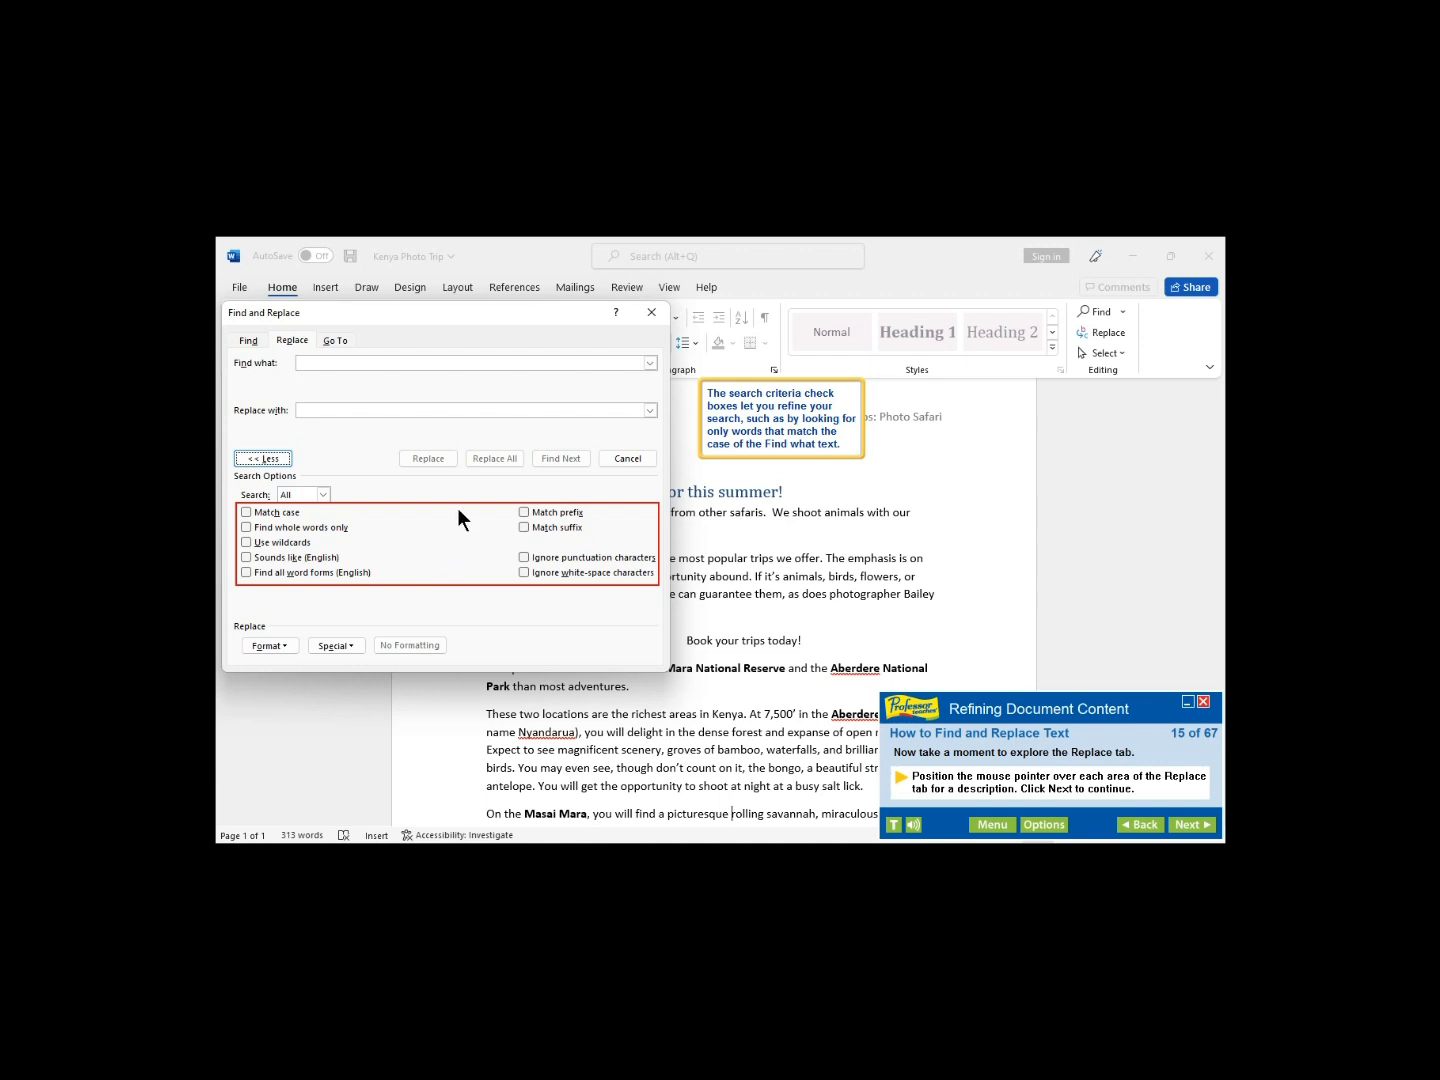
pyautogui.moveTo(391, 374)
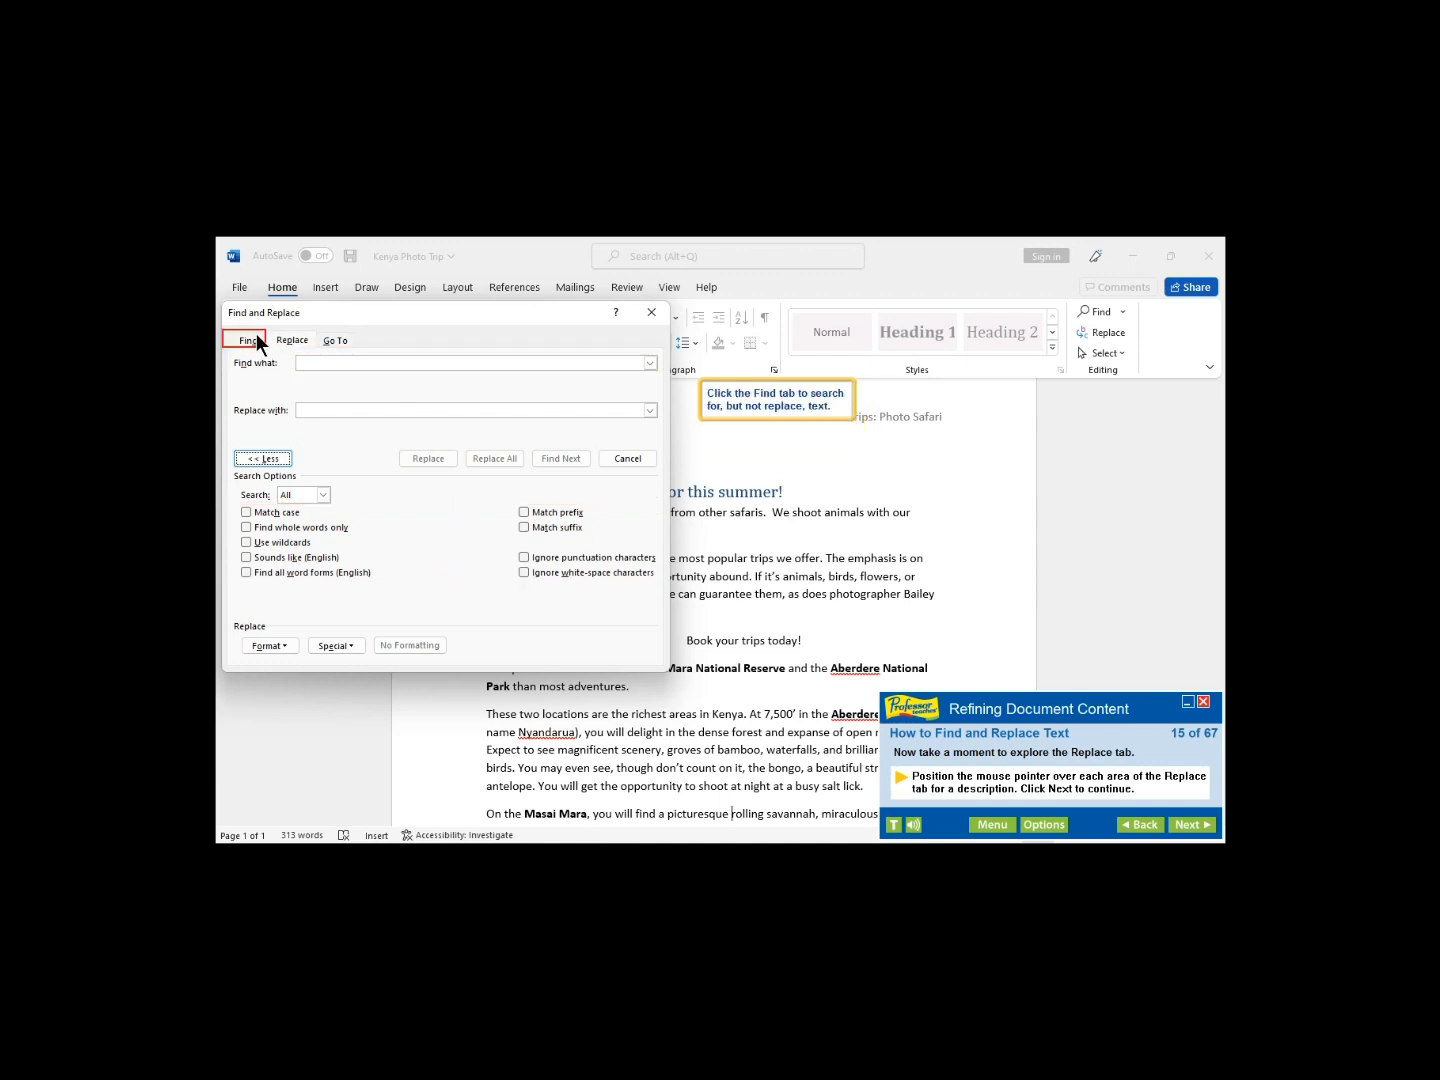
pyautogui.moveTo(326, 340)
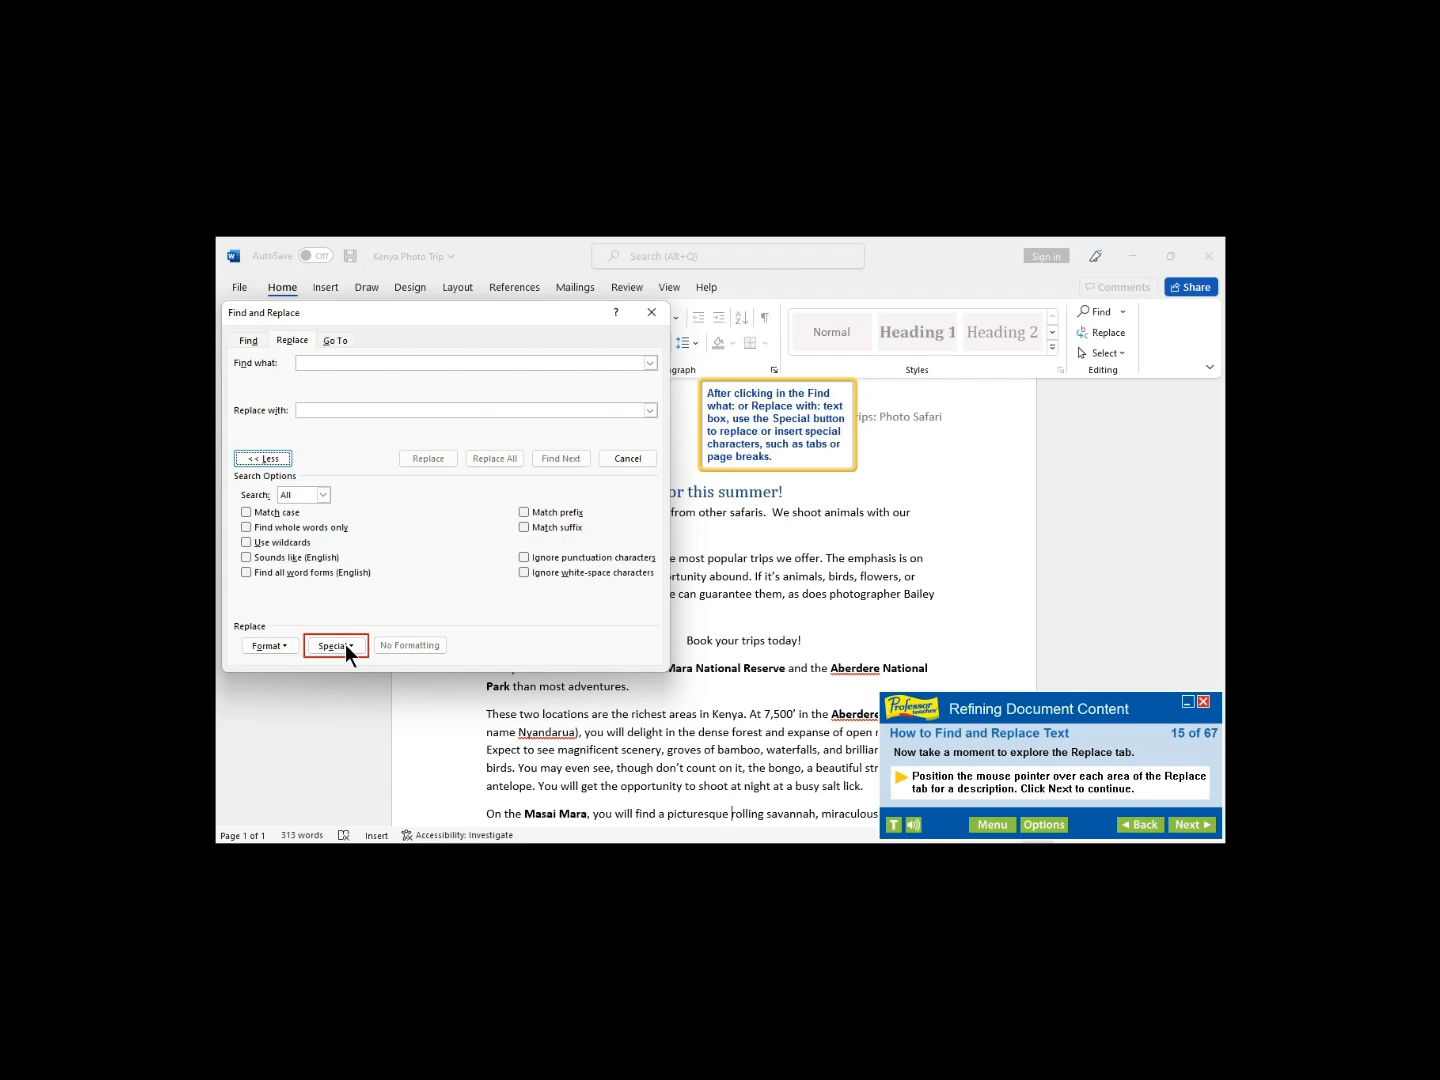
pyautogui.click(294, 345)
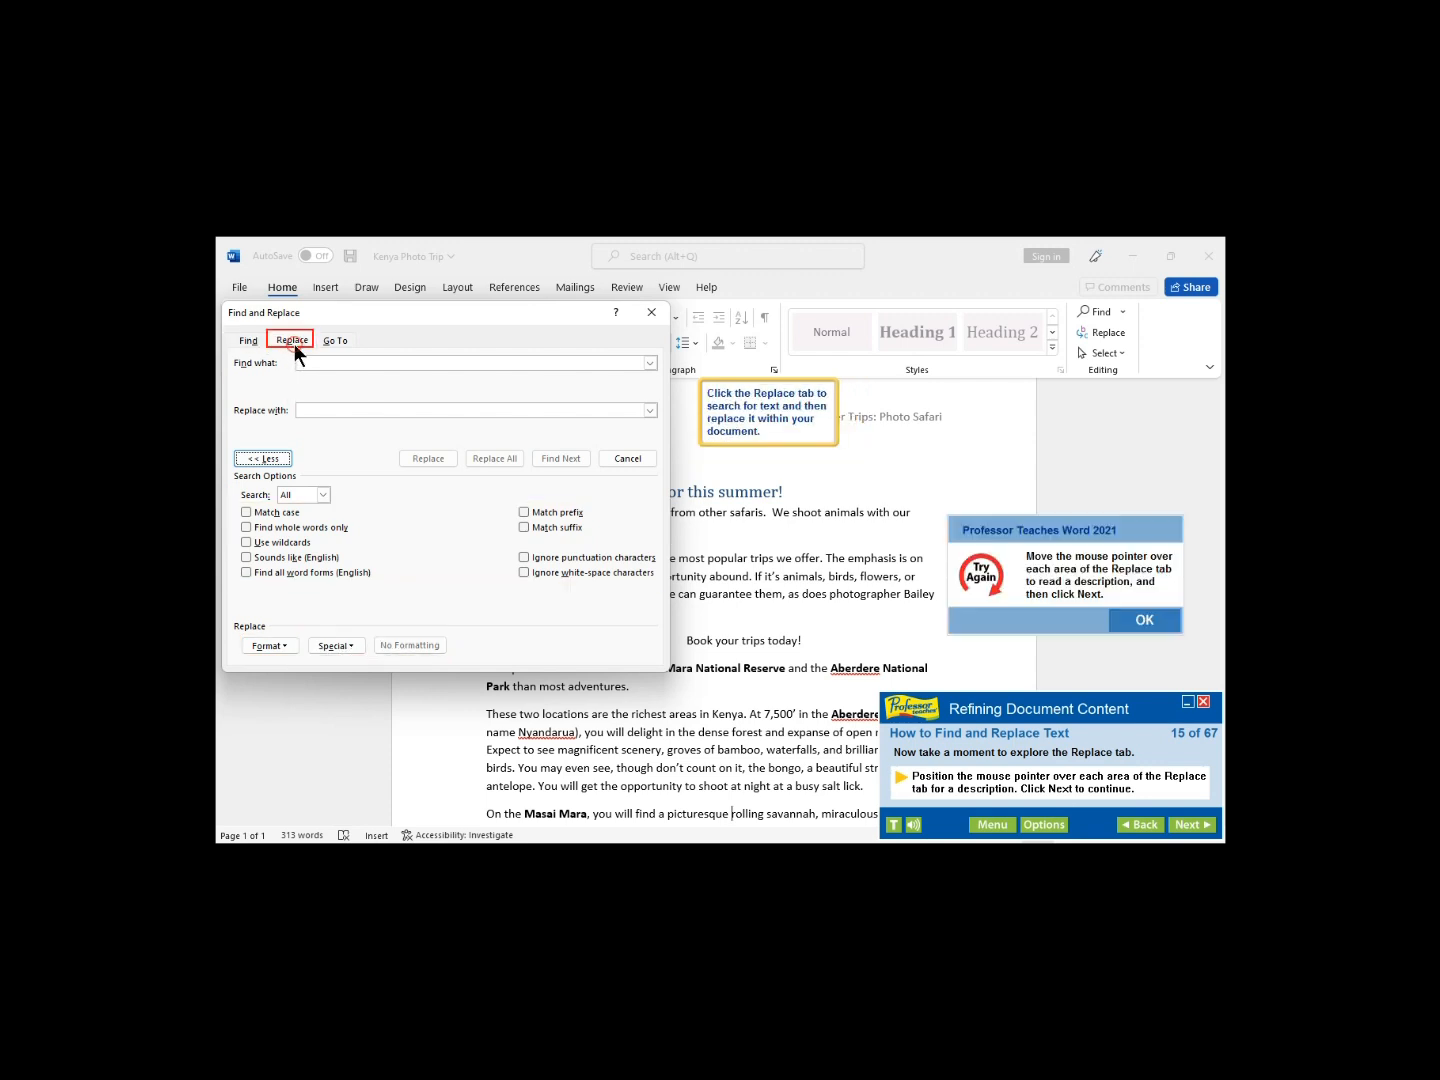
pyautogui.click(1123, 610)
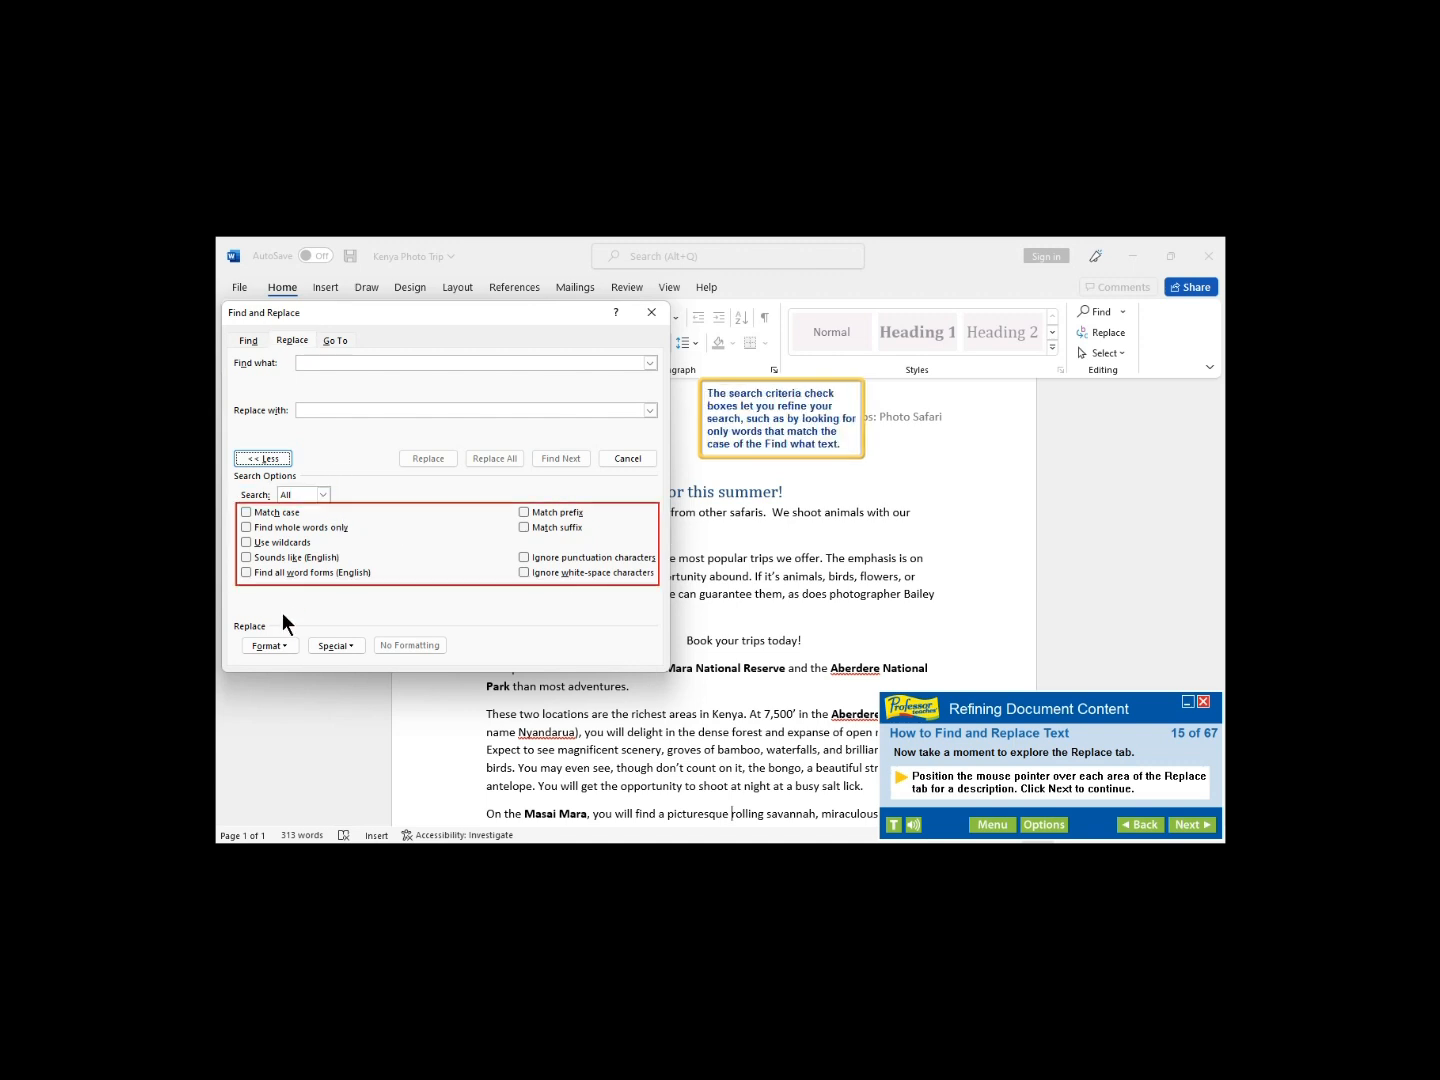
pyautogui.moveTo(280, 645)
pyautogui.moveTo(391, 644)
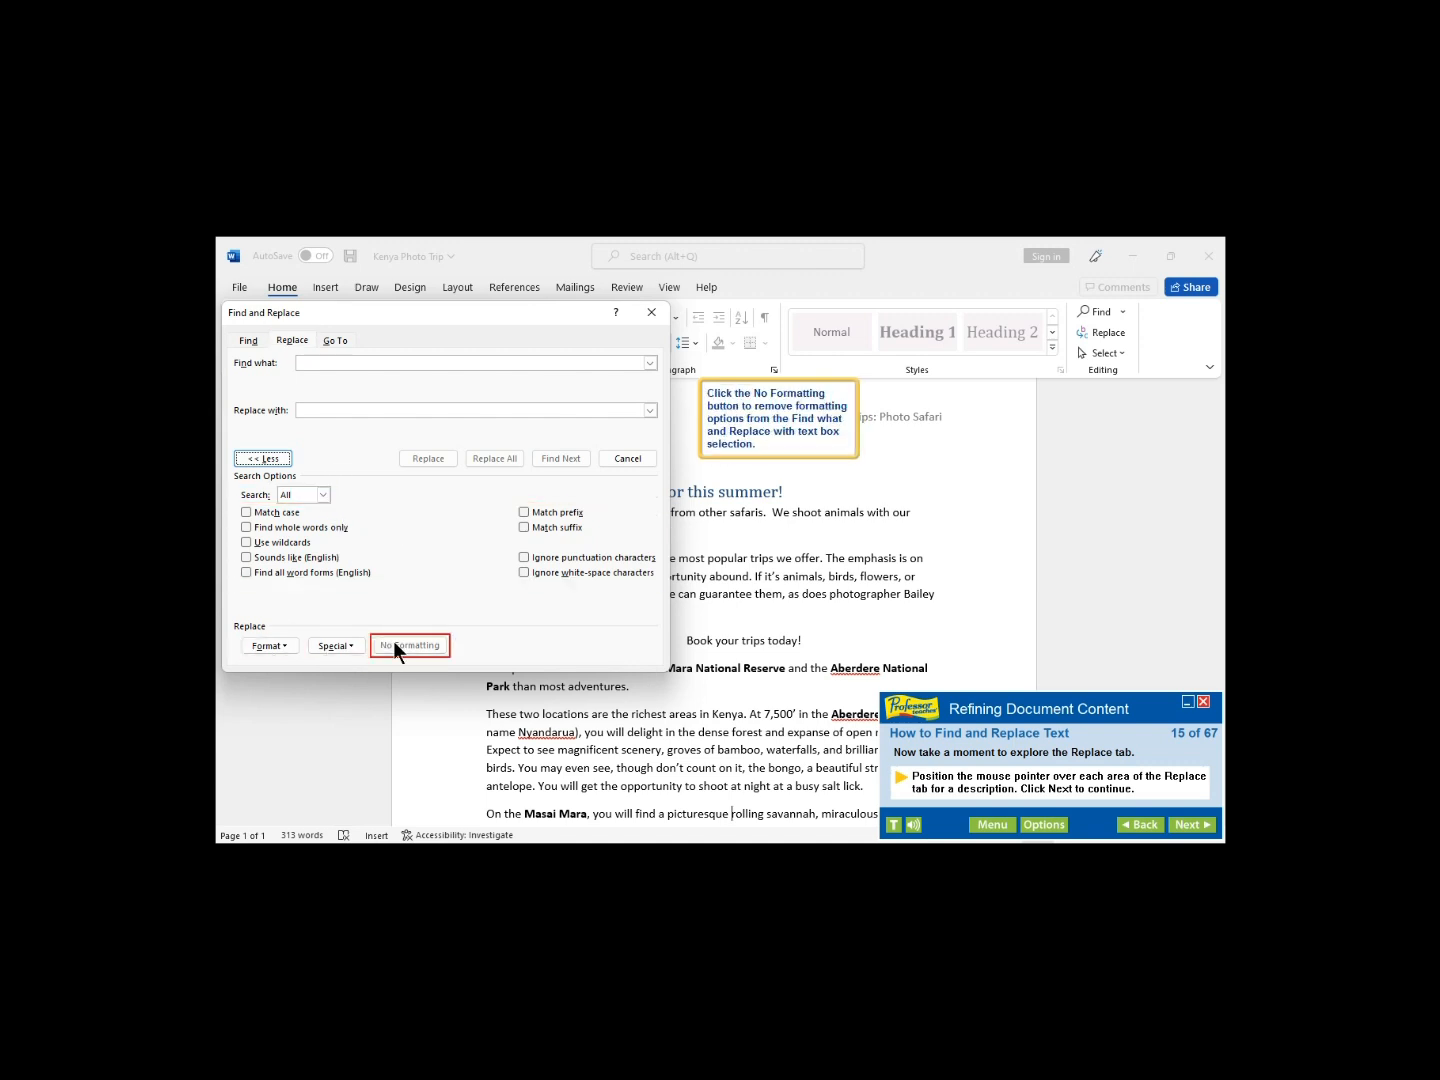
pyautogui.click(1193, 824)
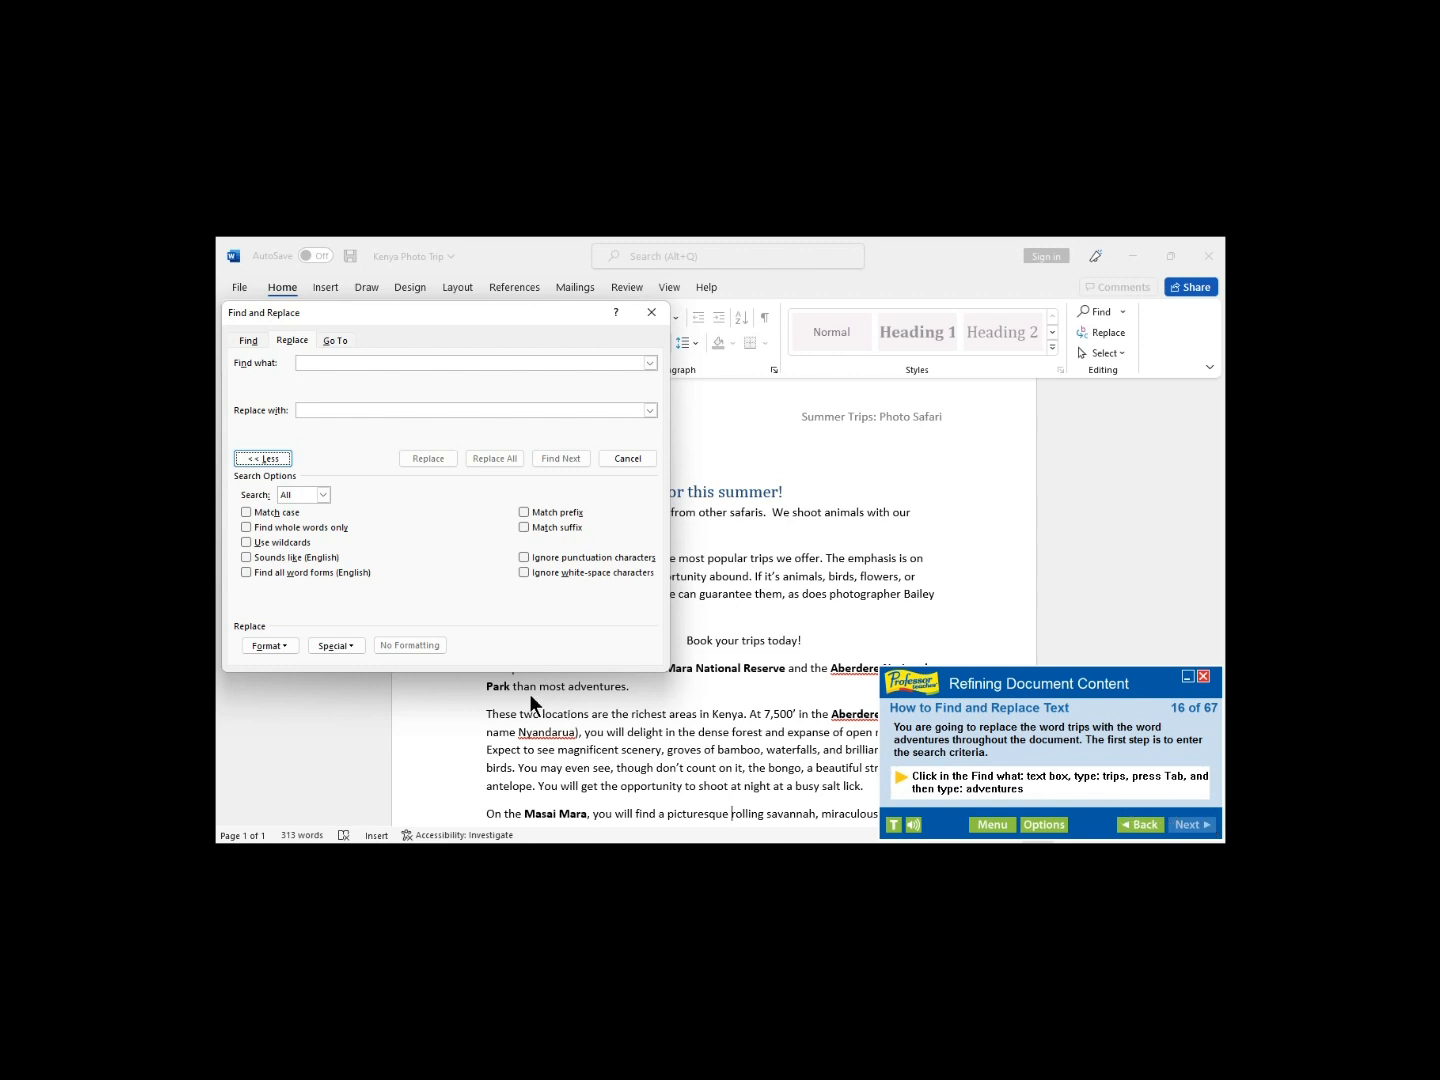
# Step: Replace all instances of "trips" with "adventures" throughout the document, advancing the lesson to have the replacement text filled in
pyautogui.click(321, 364)
pyautogui.write('t')
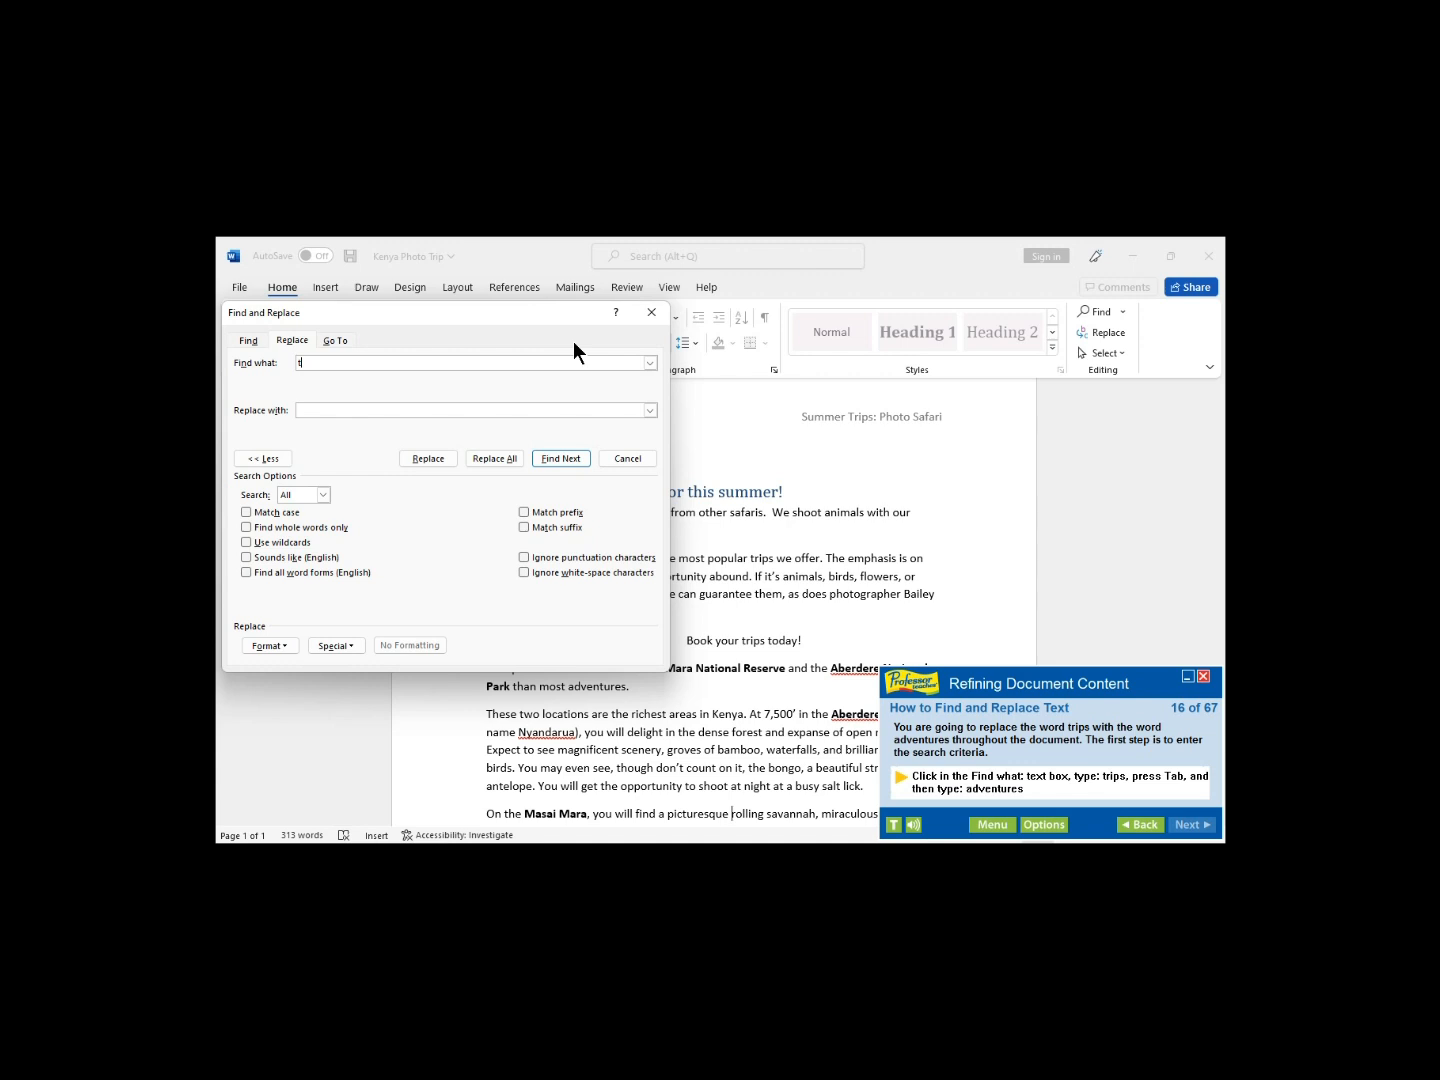
pyautogui.write('rip')
pyautogui.write('s')
pyautogui.click(1048, 825)
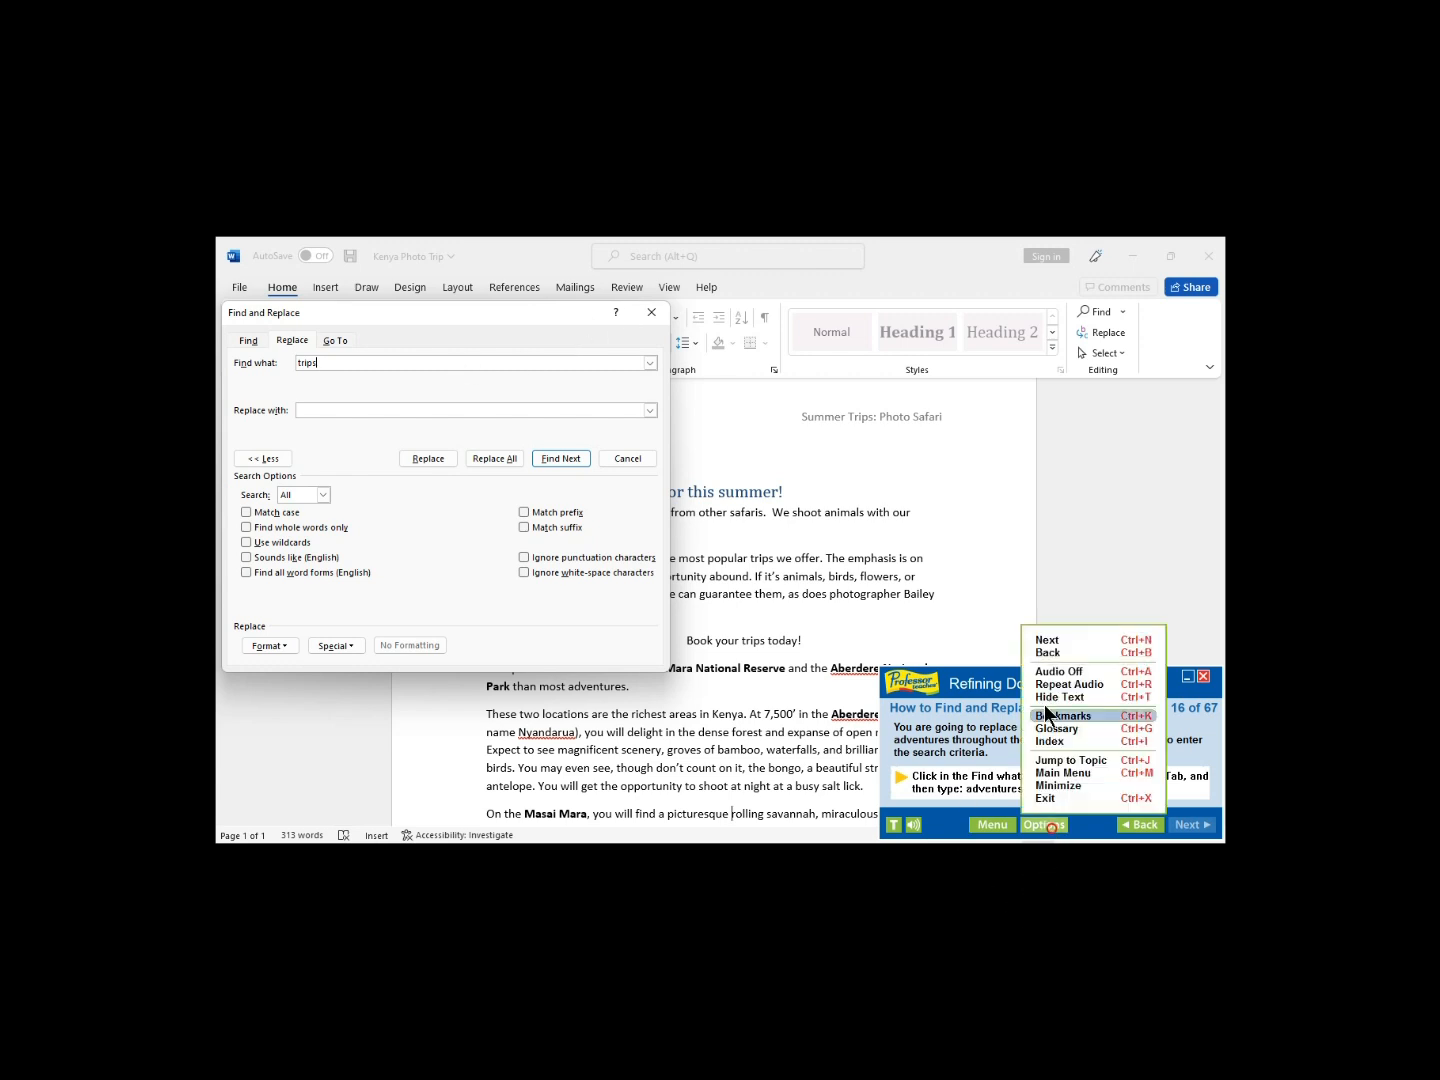
pyautogui.click(1054, 638)
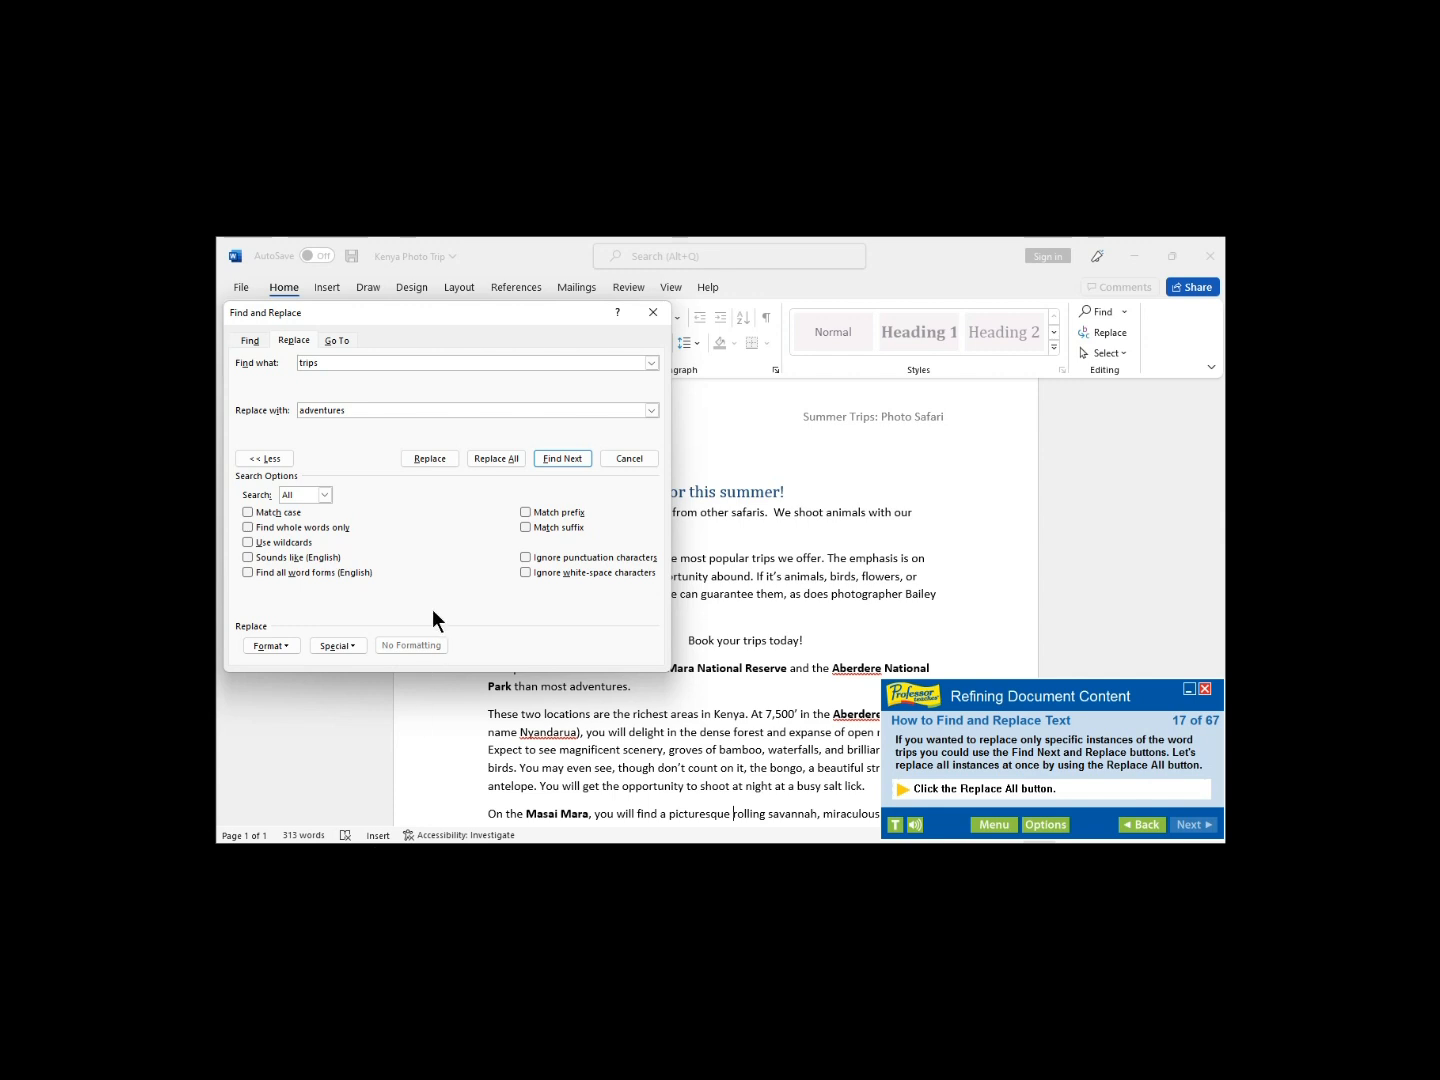
pyautogui.click(508, 462)
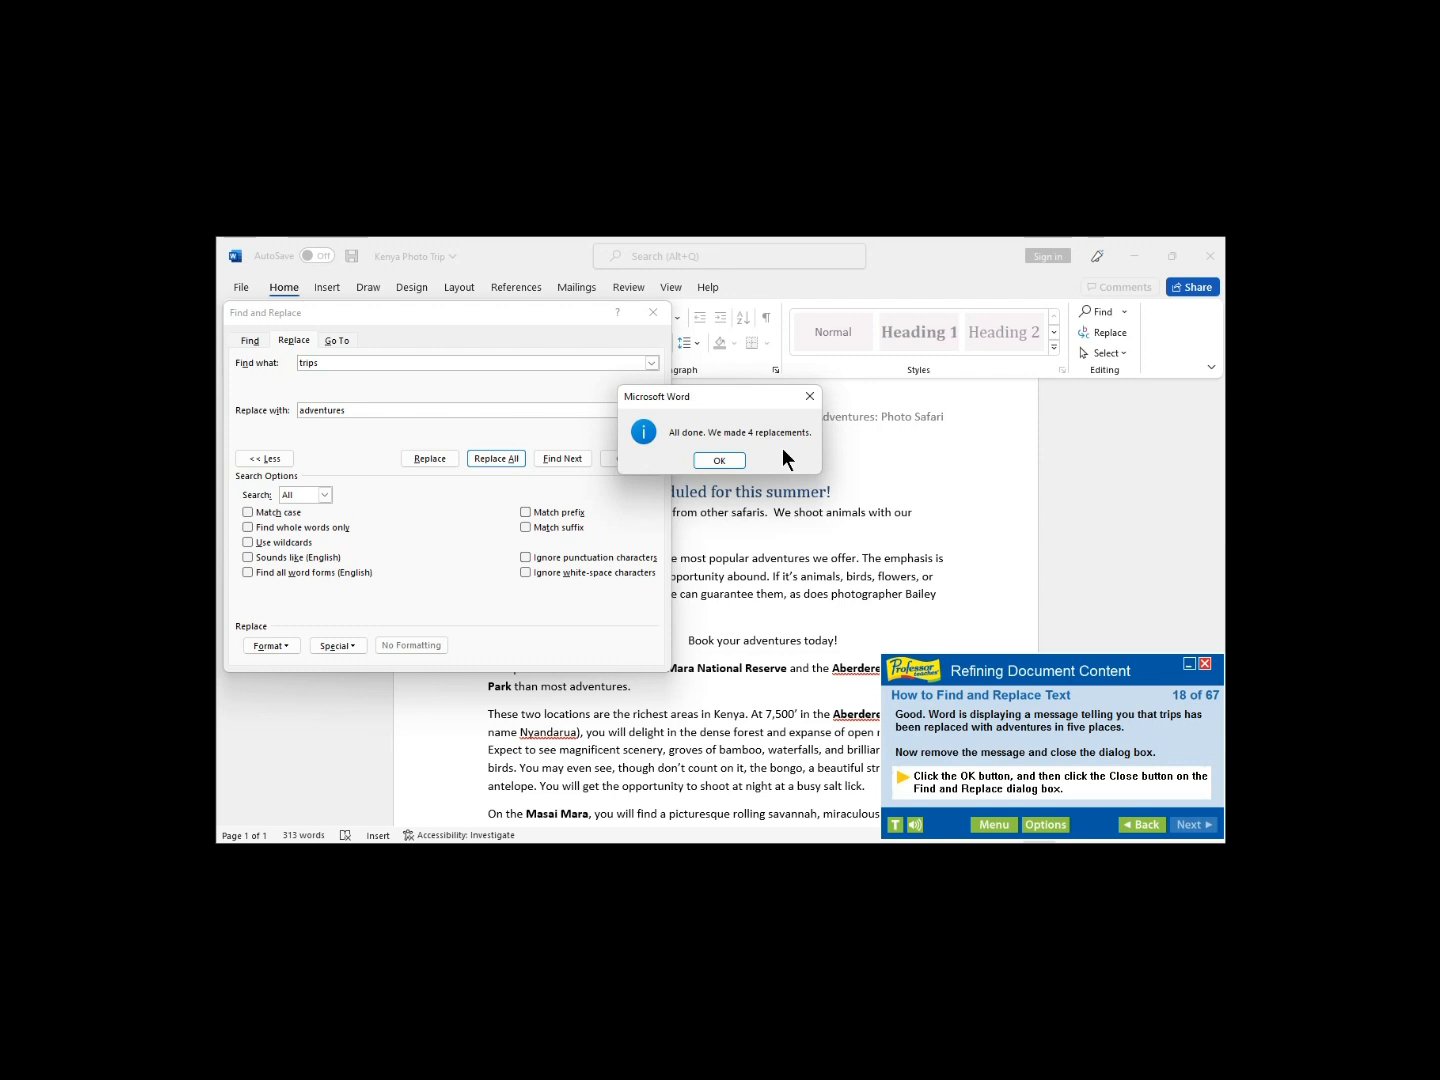
pyautogui.click(729, 461)
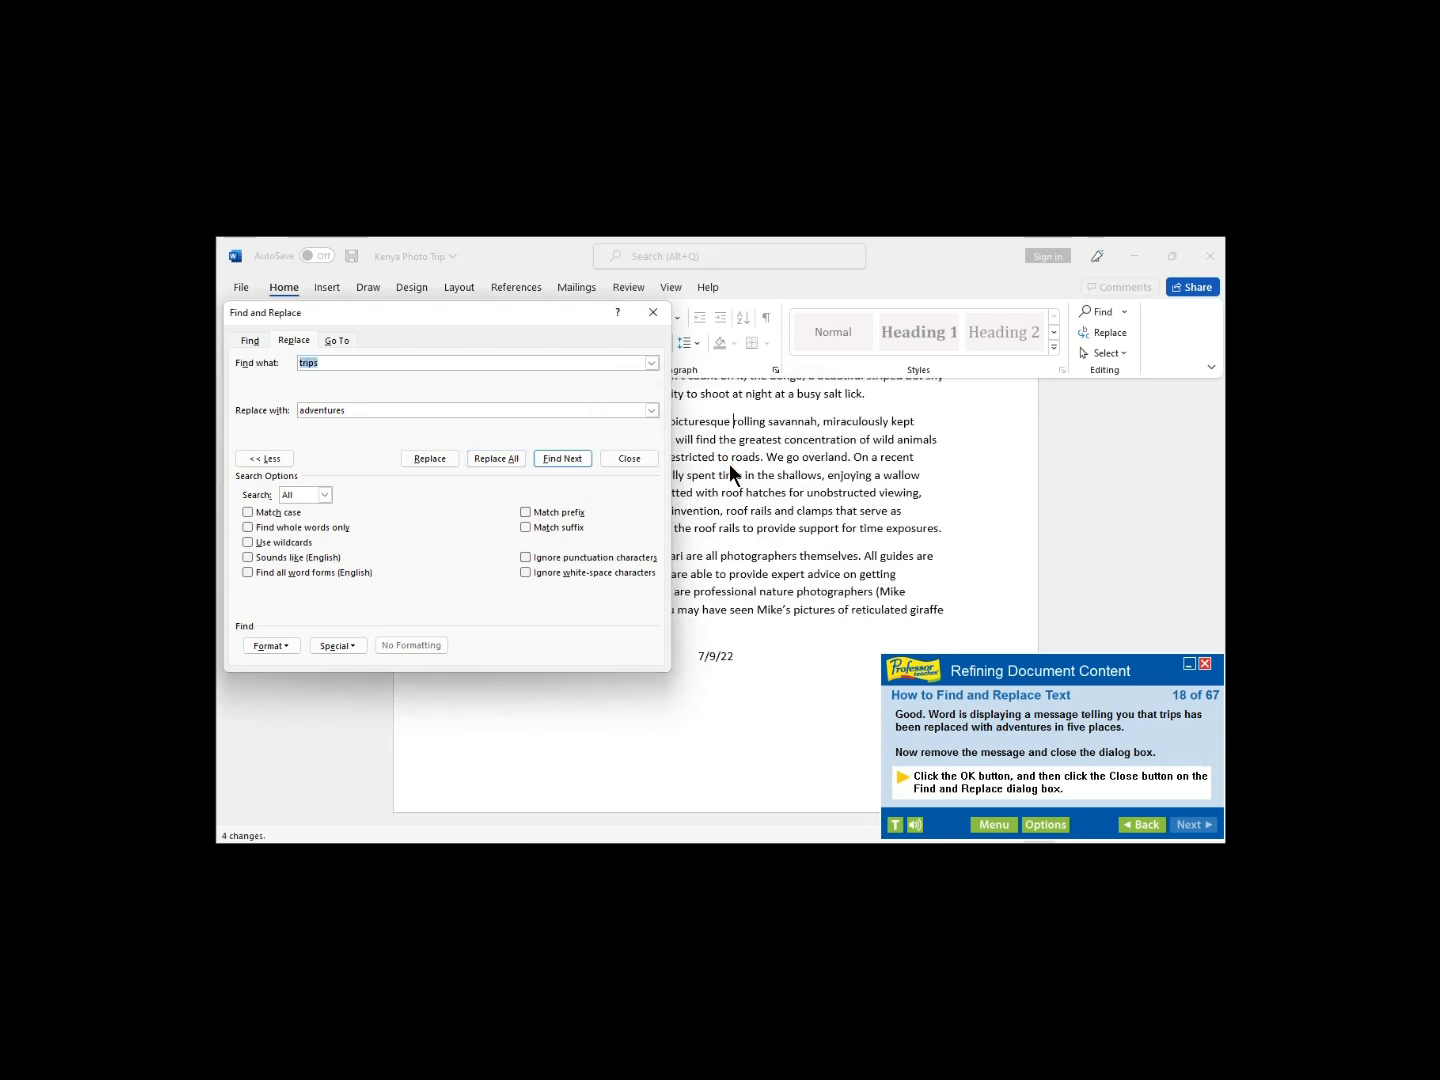
# Step: Close Find and Replace, and reopen it for replacing text with the insertion point moved two lines down
pyautogui.click(653, 311)
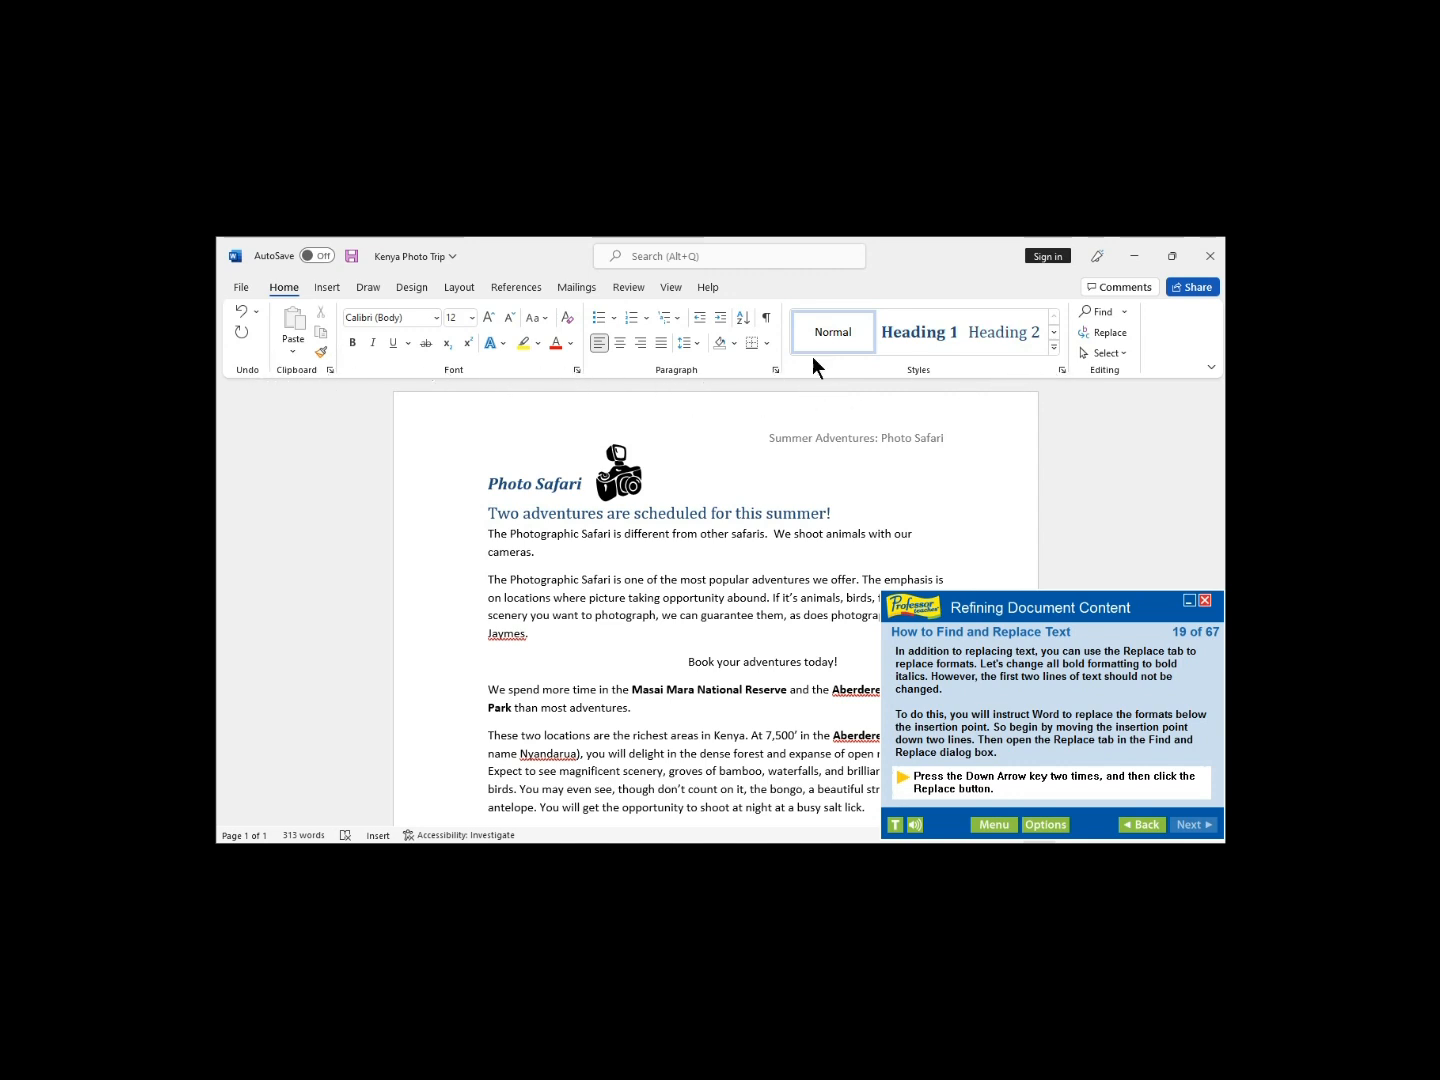
pyautogui.click(1122, 351)
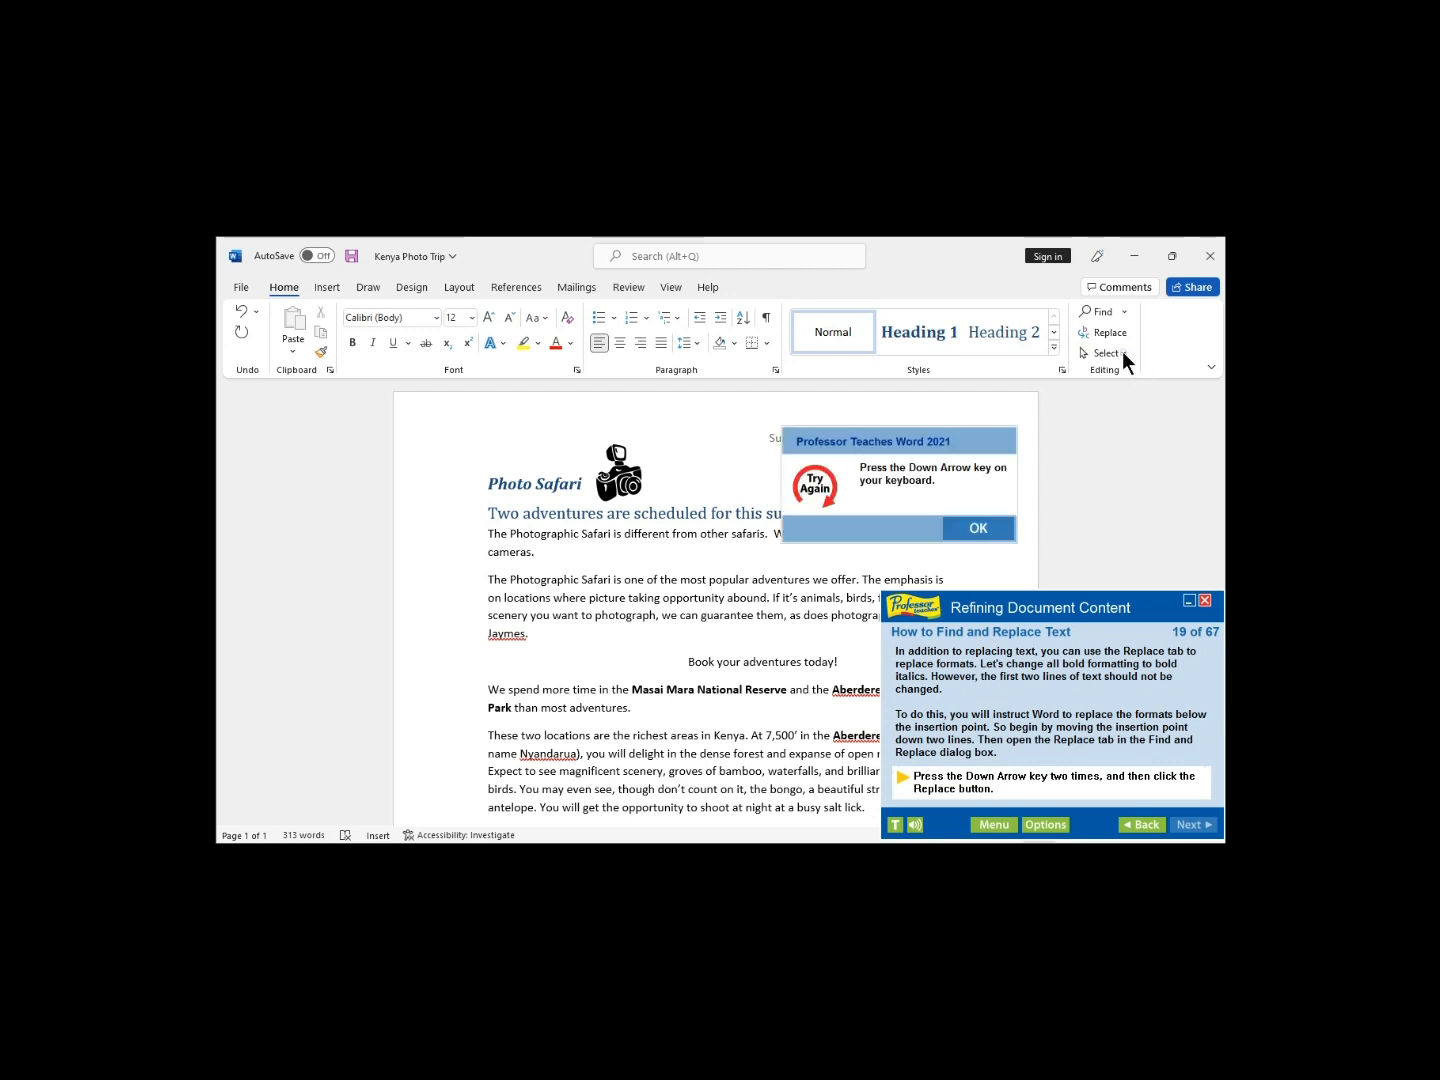
pyautogui.click(998, 519)
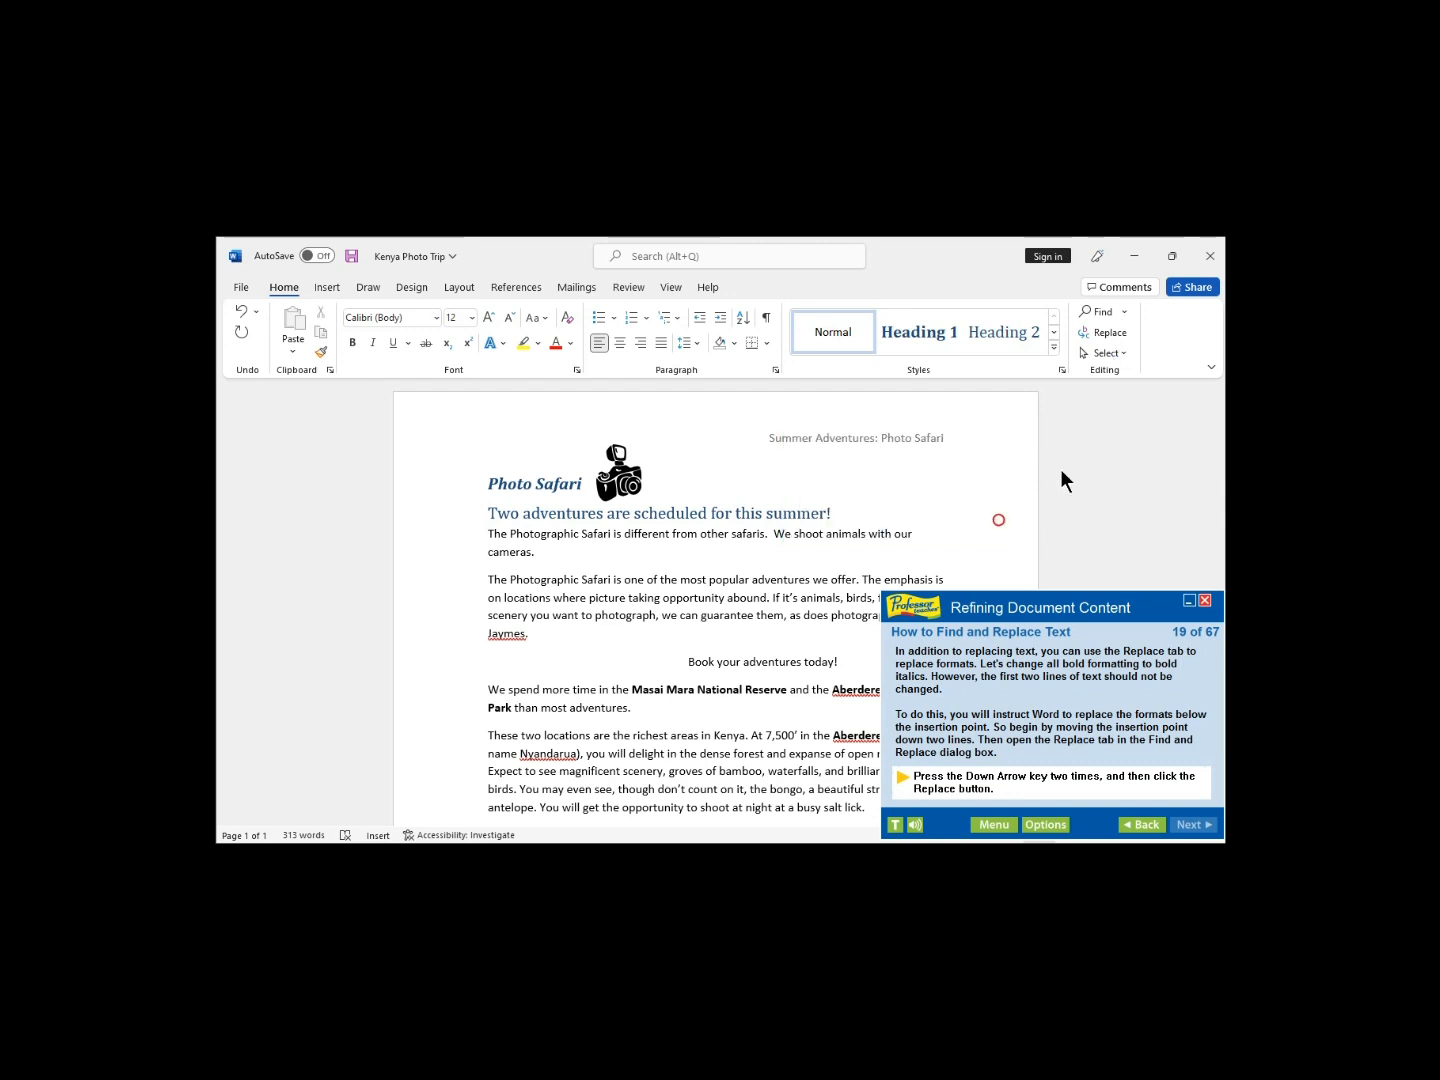
pyautogui.click(1063, 369)
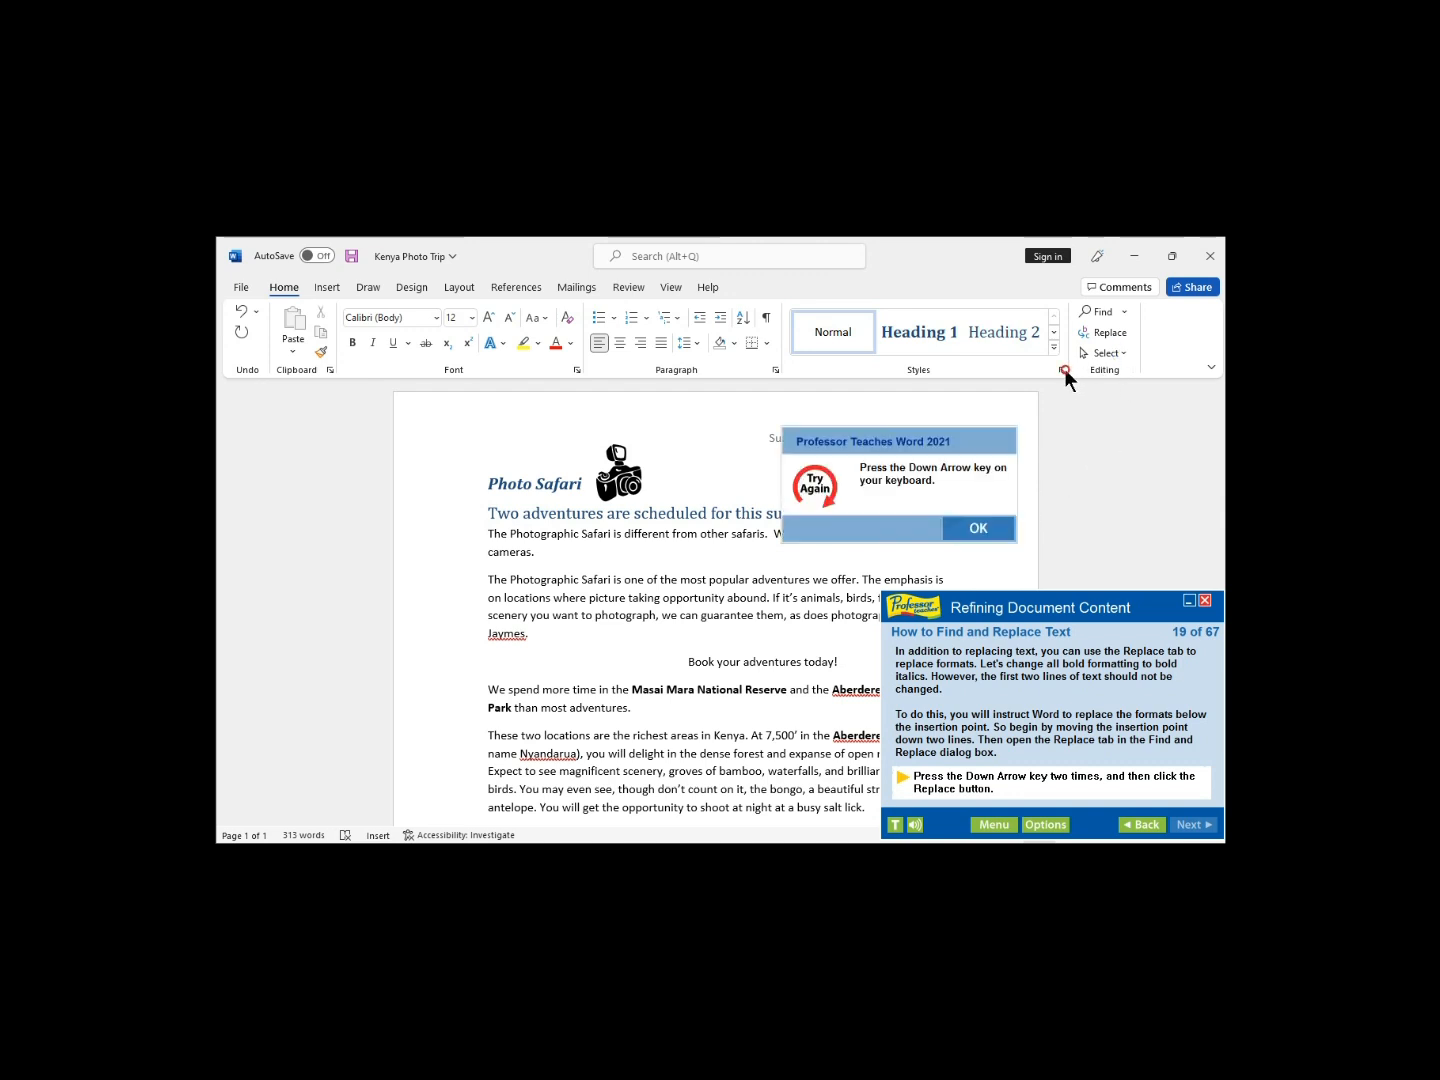
pyautogui.click(978, 528)
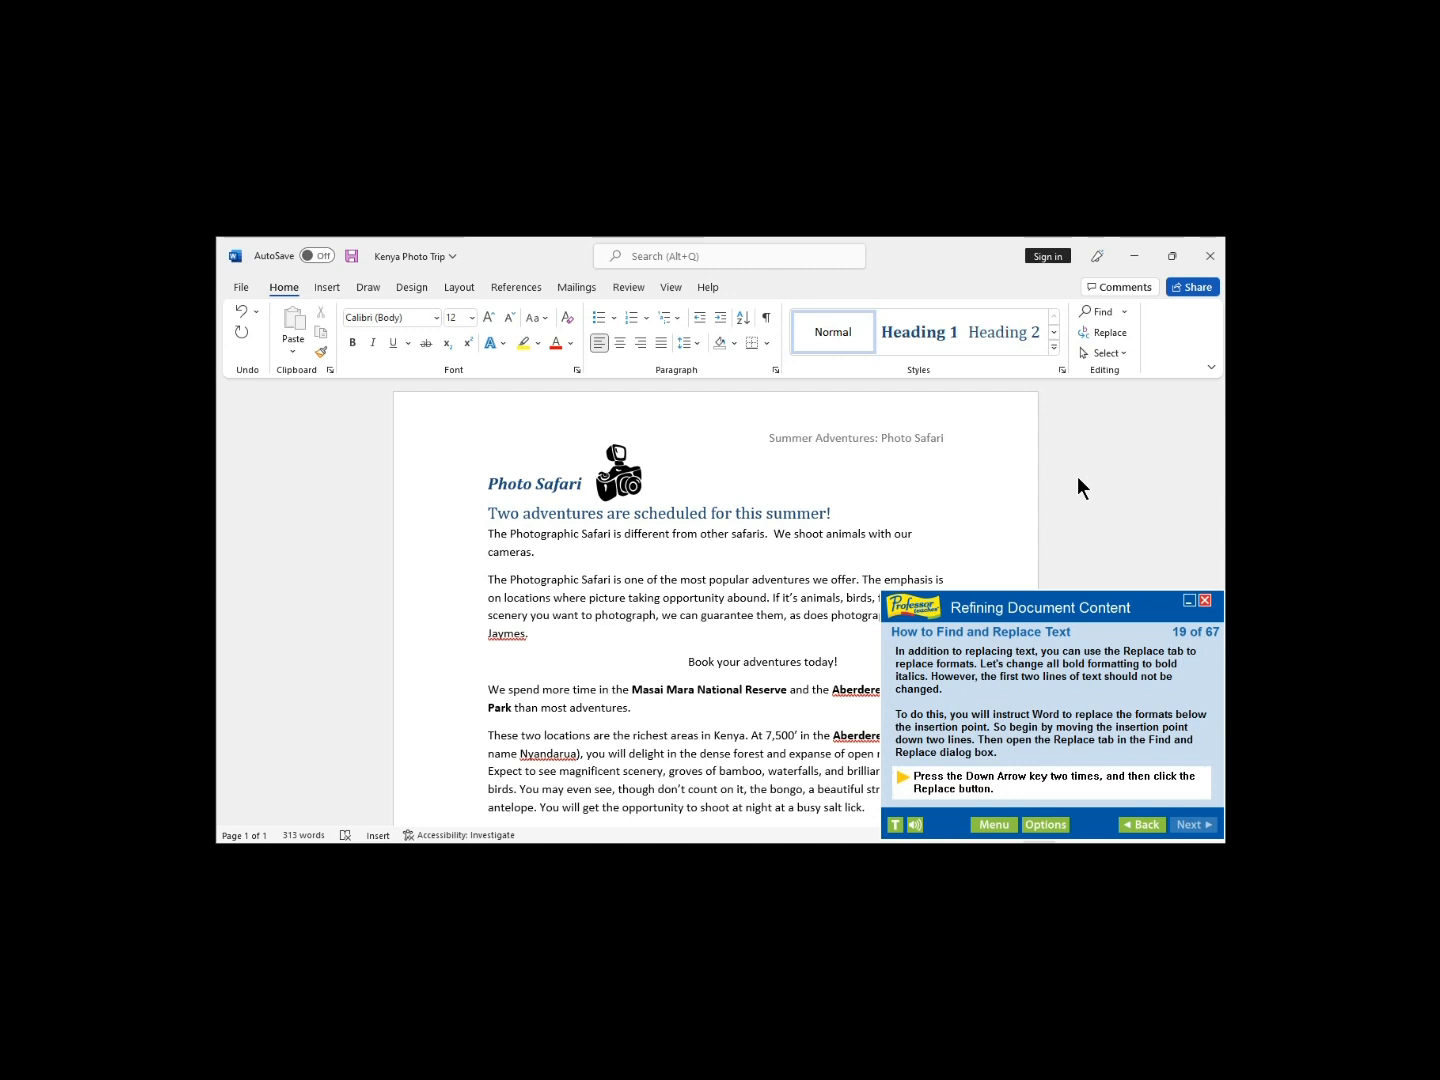
pyautogui.click(1106, 332)
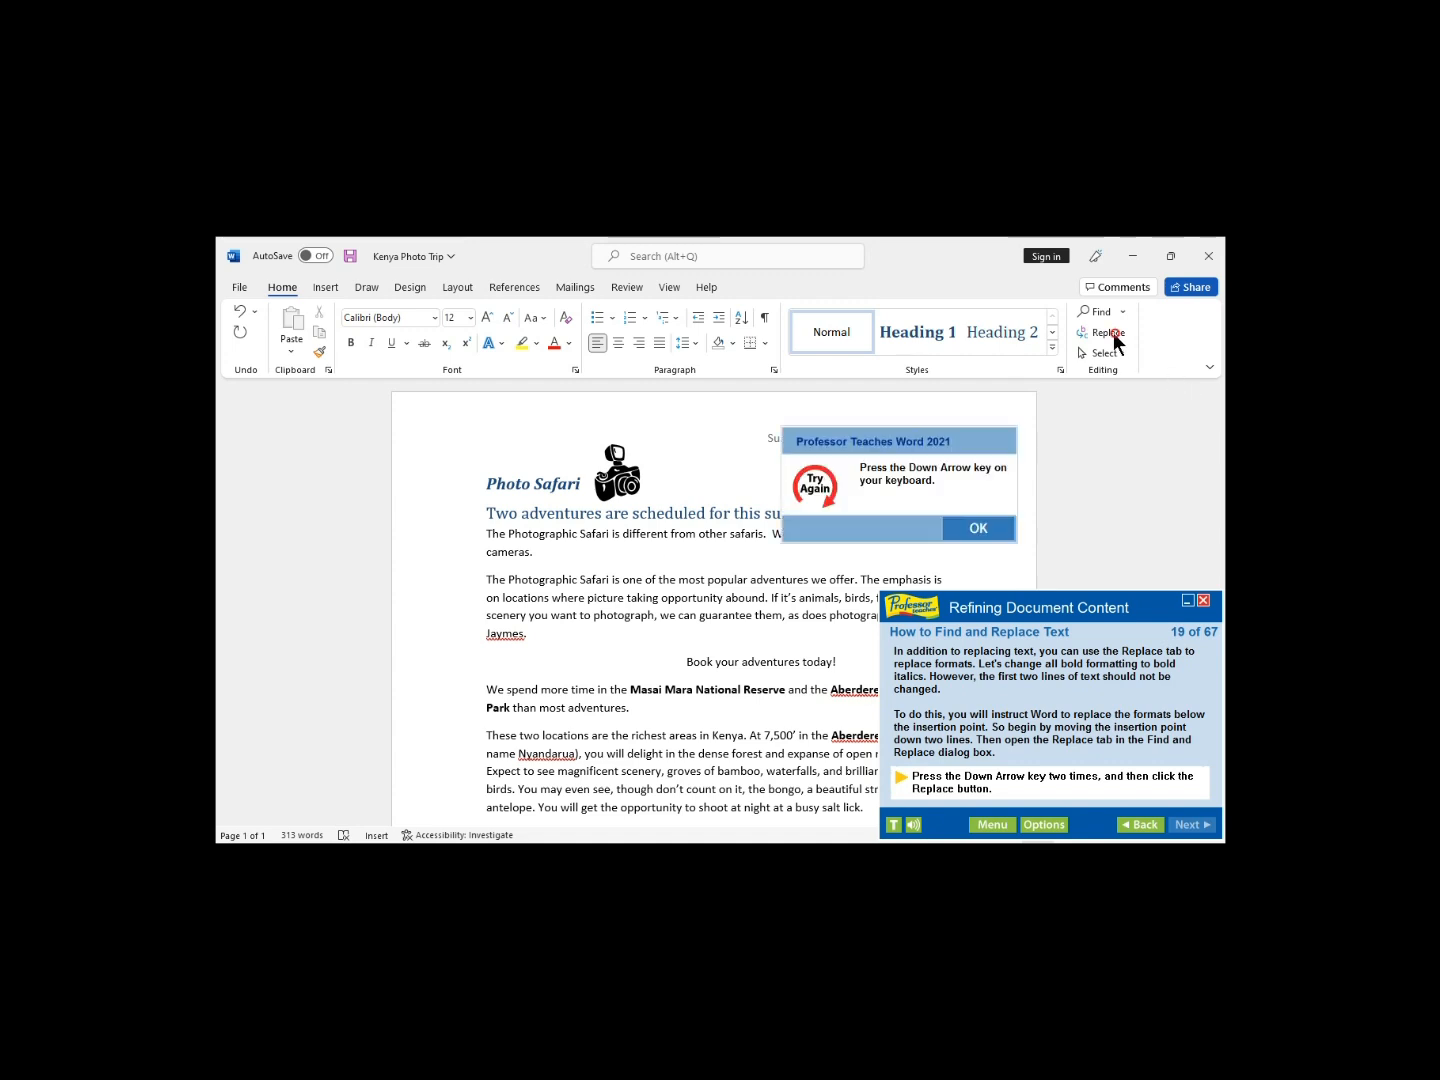
pyautogui.click(982, 528)
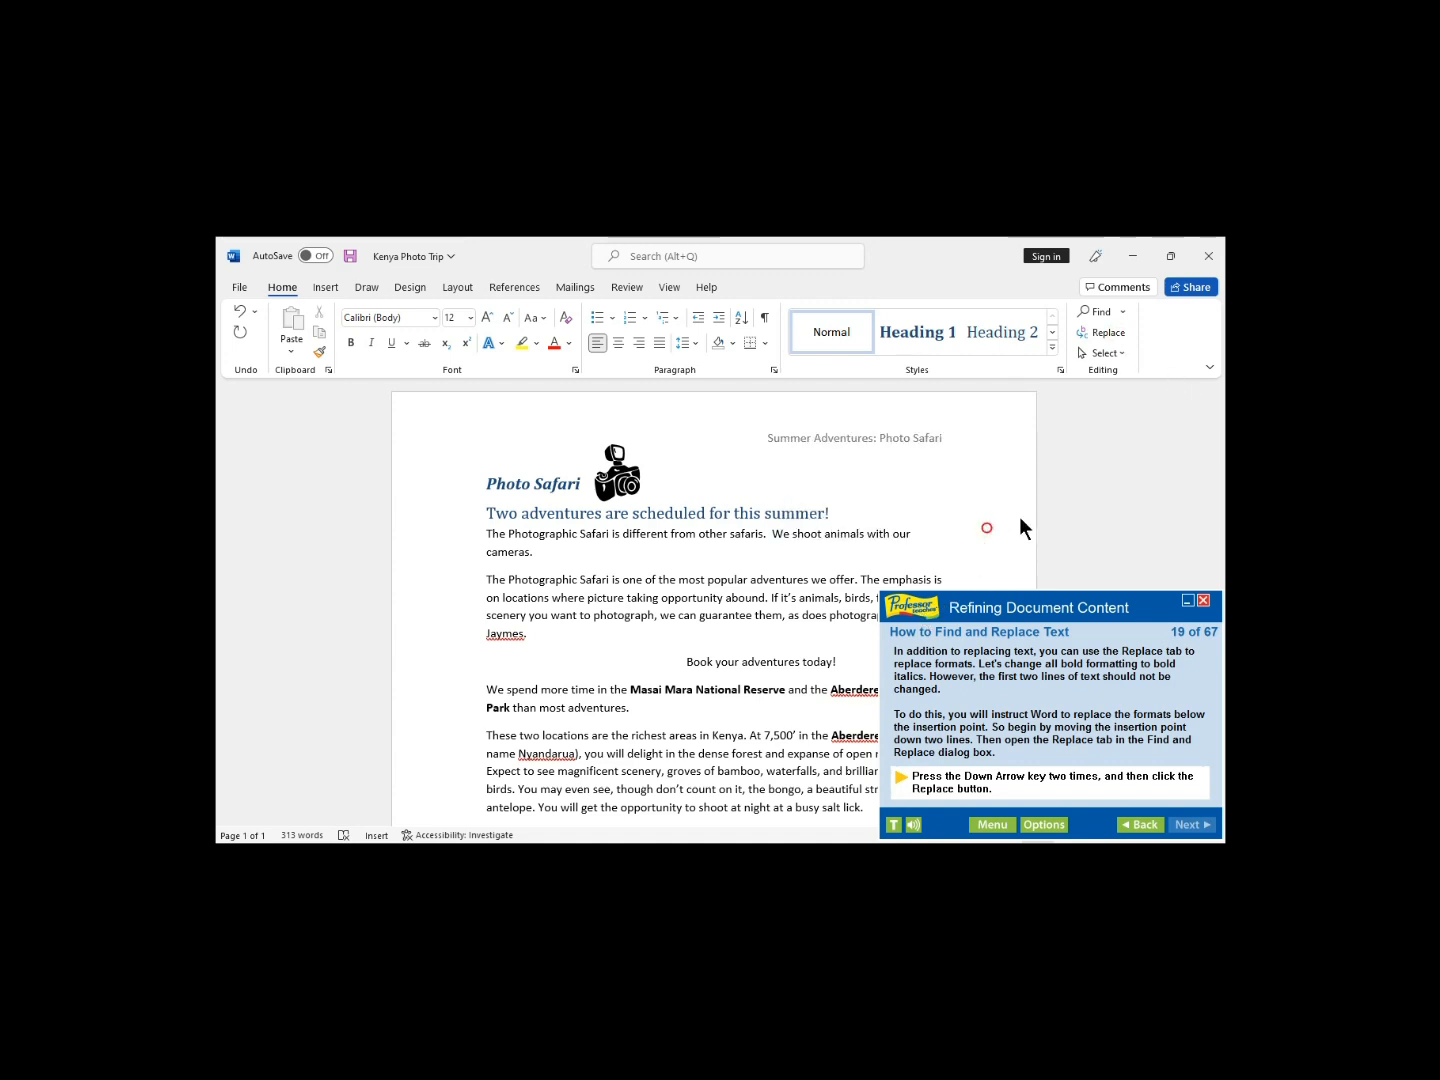
pyautogui.click(1043, 832)
pyautogui.click(1066, 644)
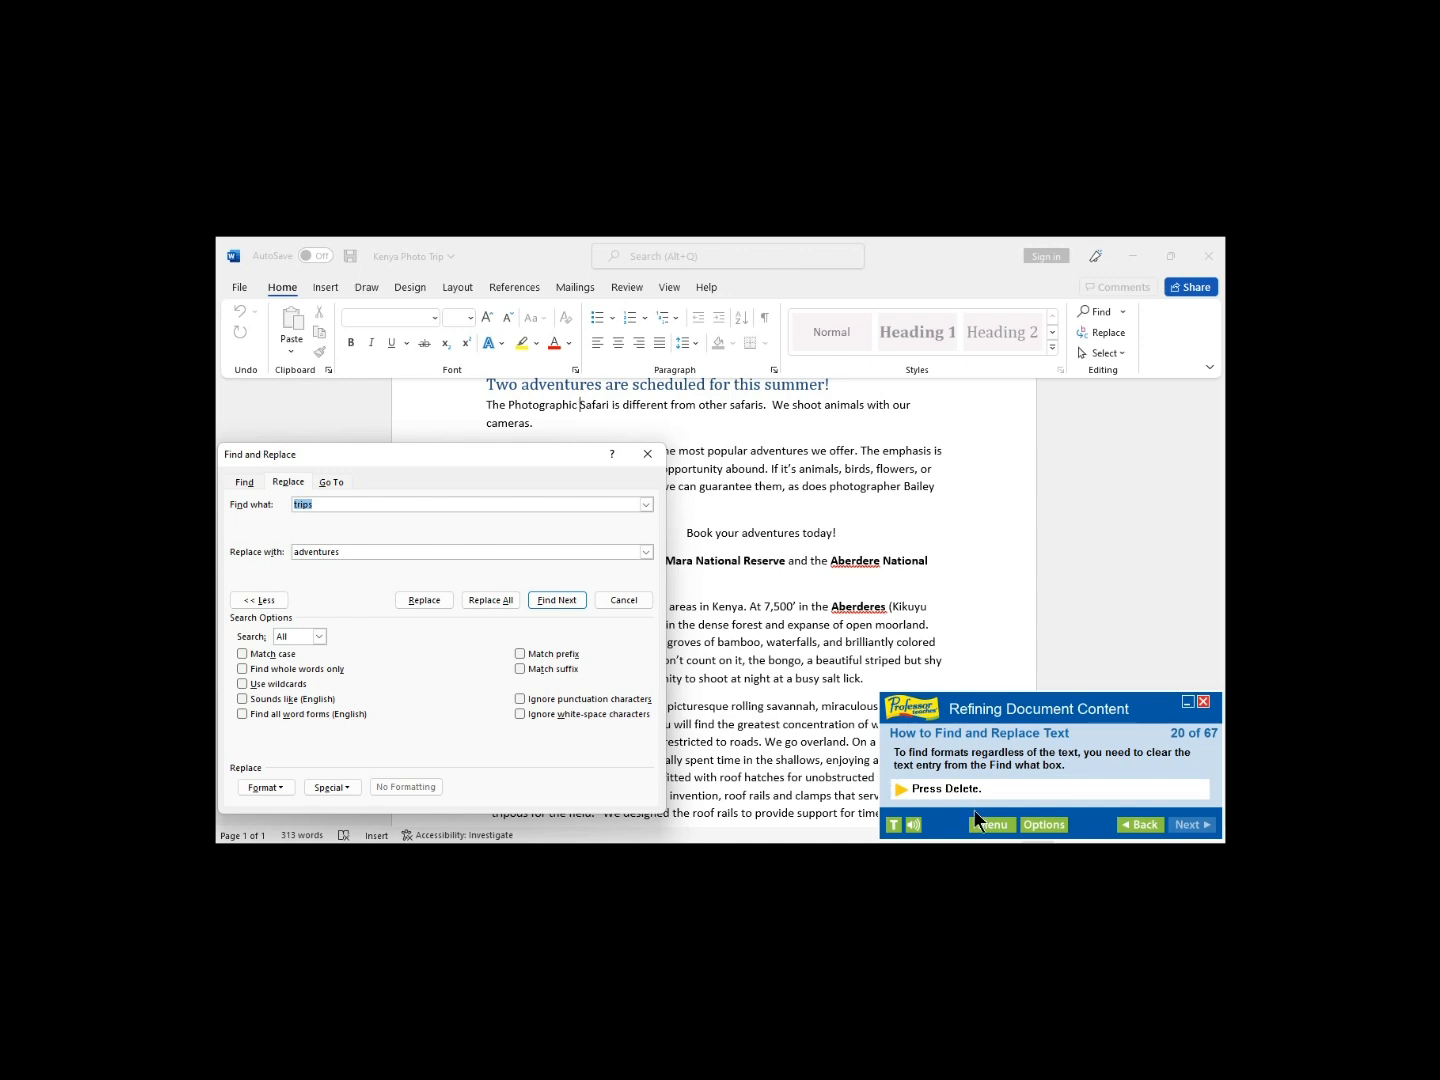
# Step: Clear the search text and set the search criteria to the Bold font style
pyautogui.press('Delete')
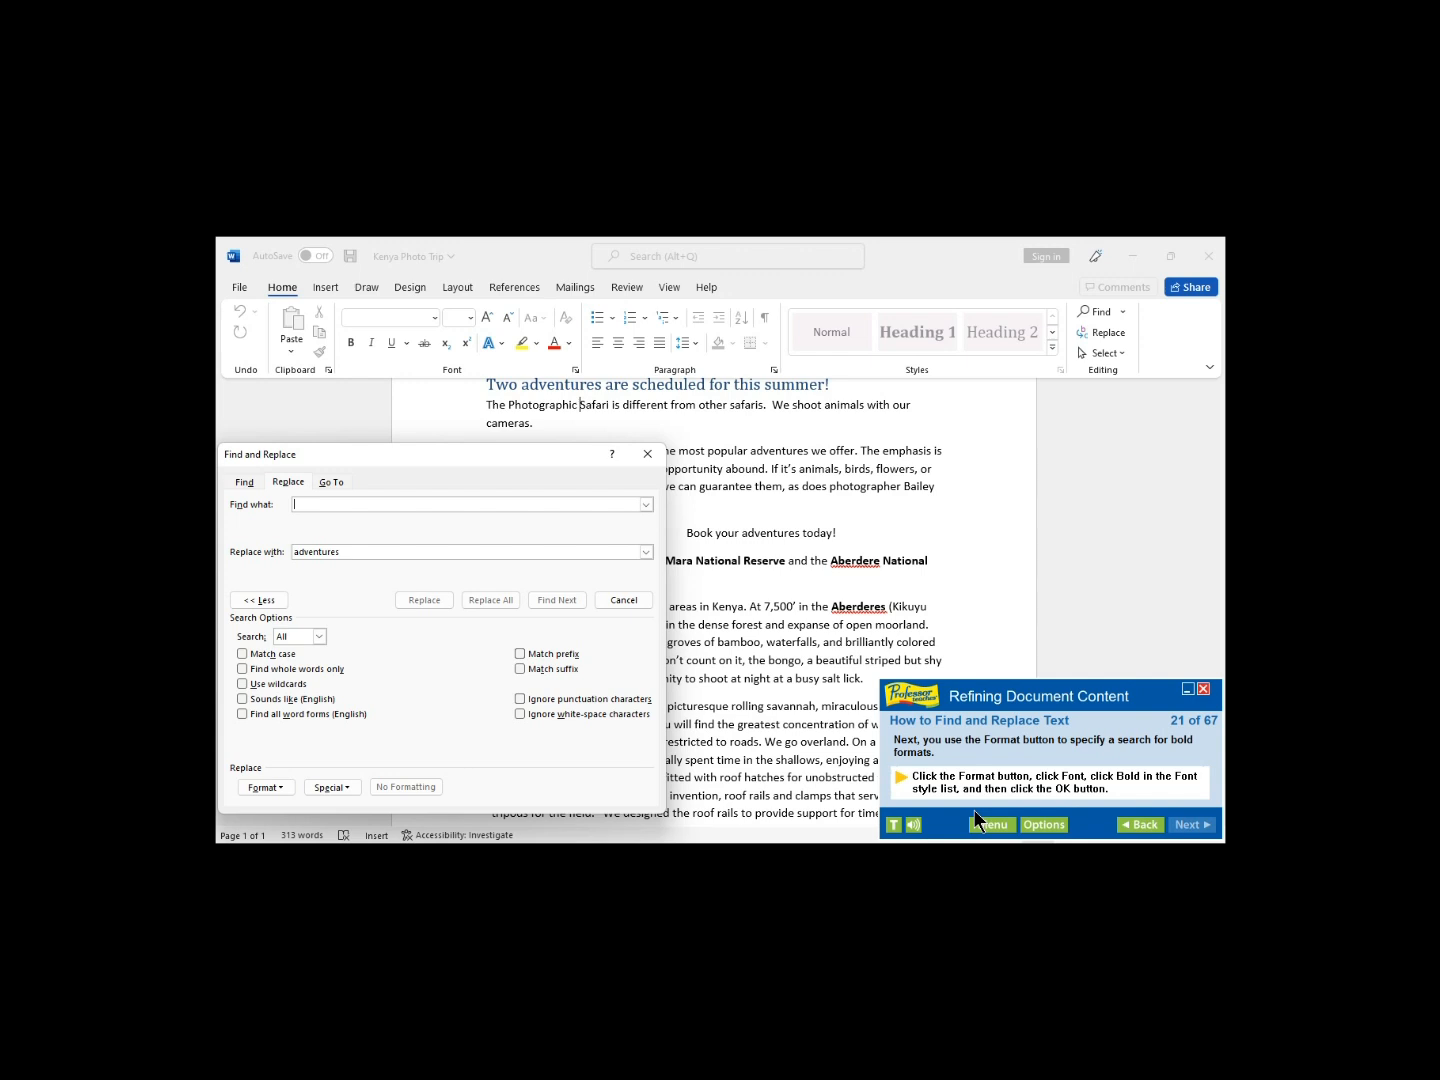
pyautogui.click(283, 788)
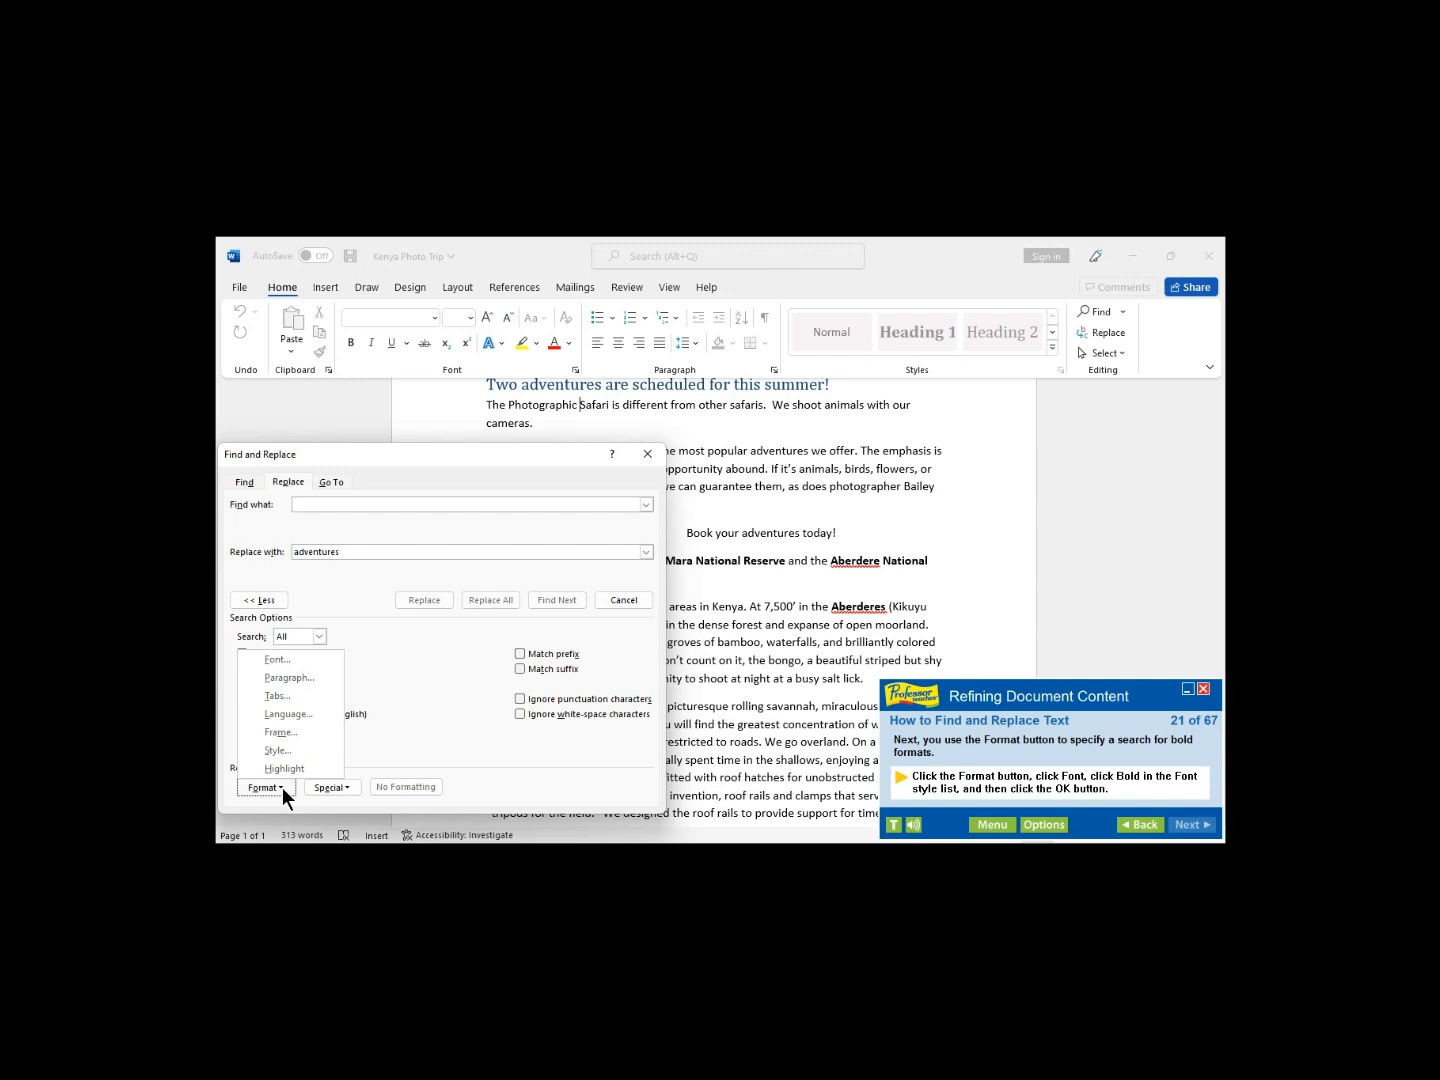
pyautogui.click(274, 660)
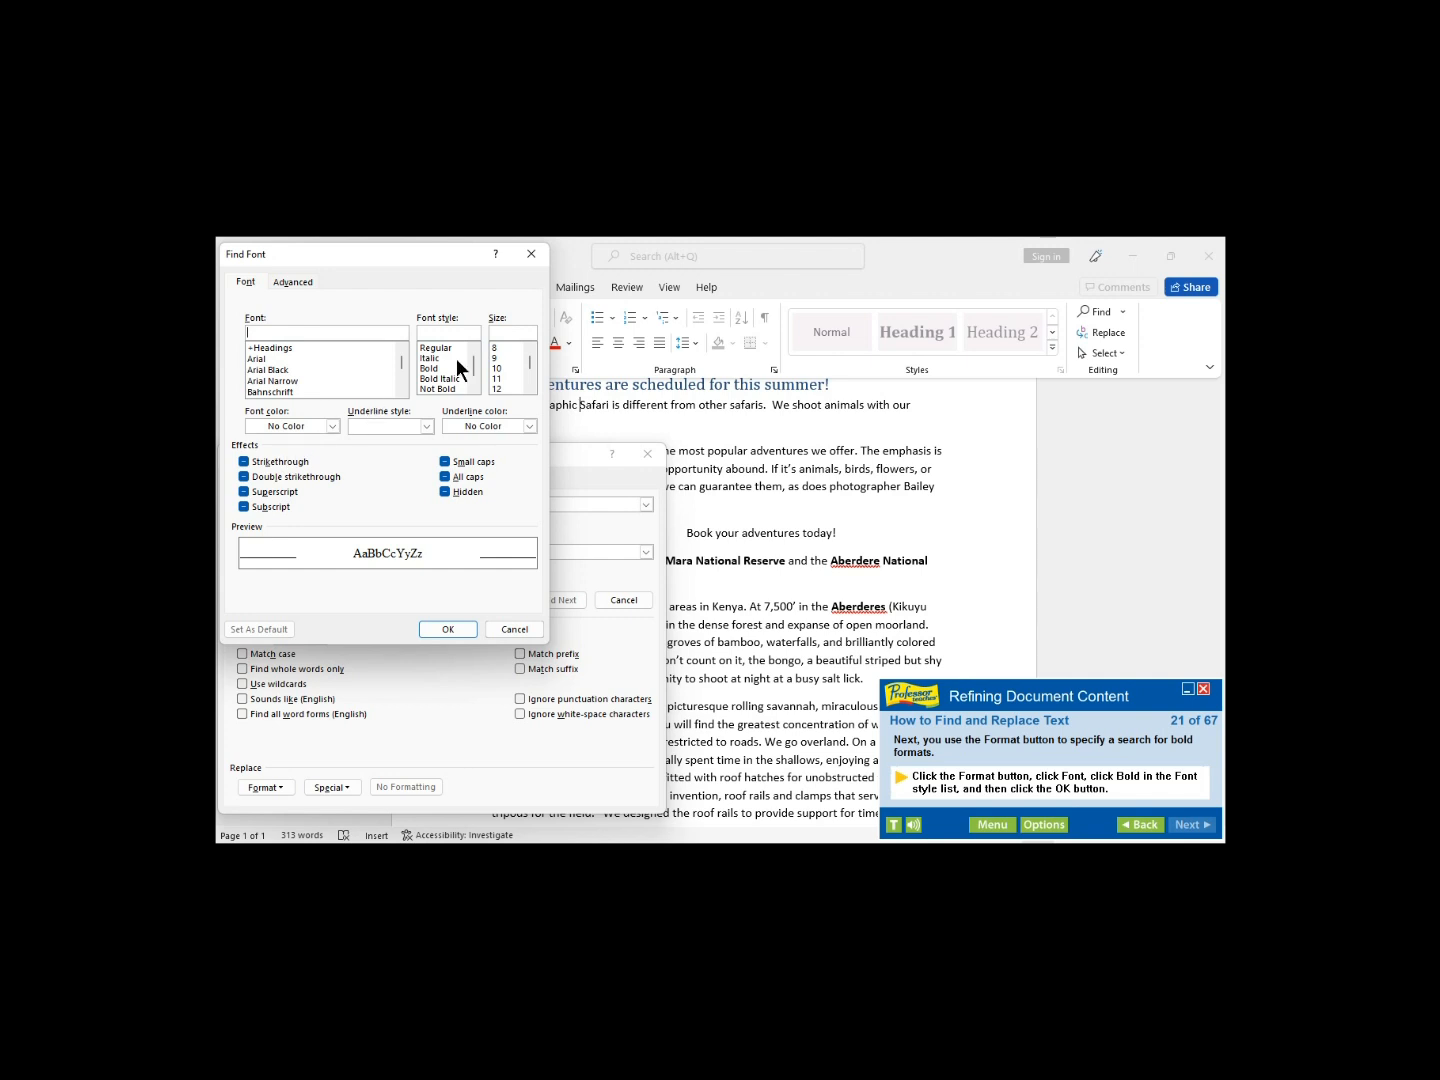
pyautogui.click(427, 368)
pyautogui.click(446, 630)
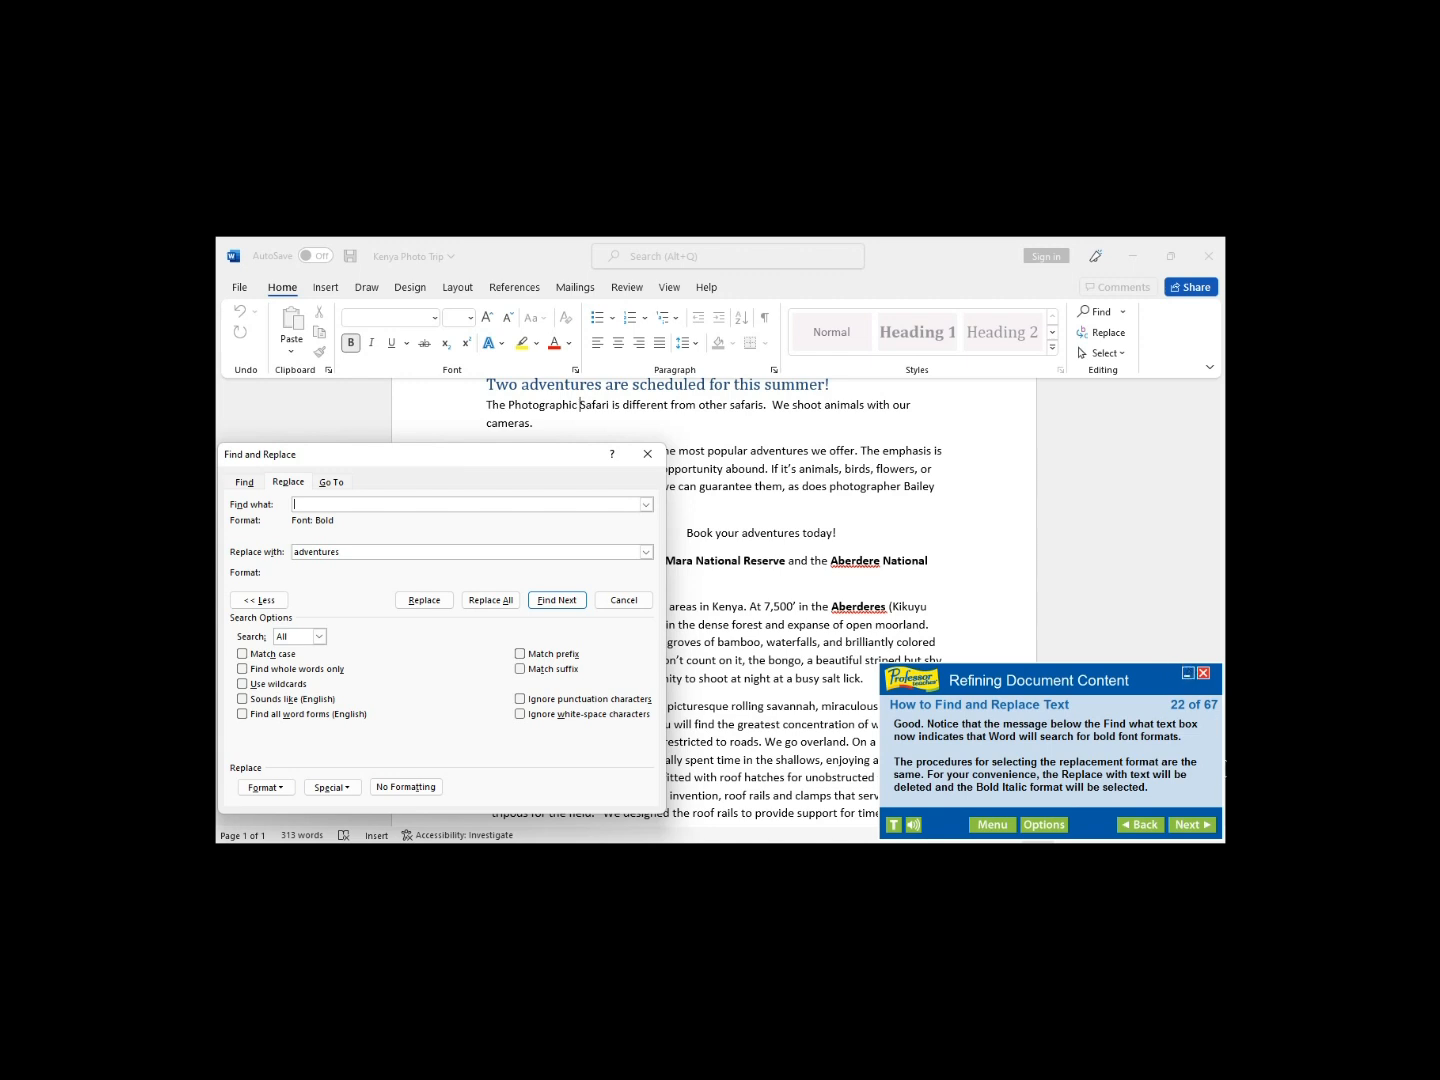
# Step: Advance the lesson, set the search direction to Down, and replace all bold text below the insertion point with "adventures"
pyautogui.click(1190, 825)
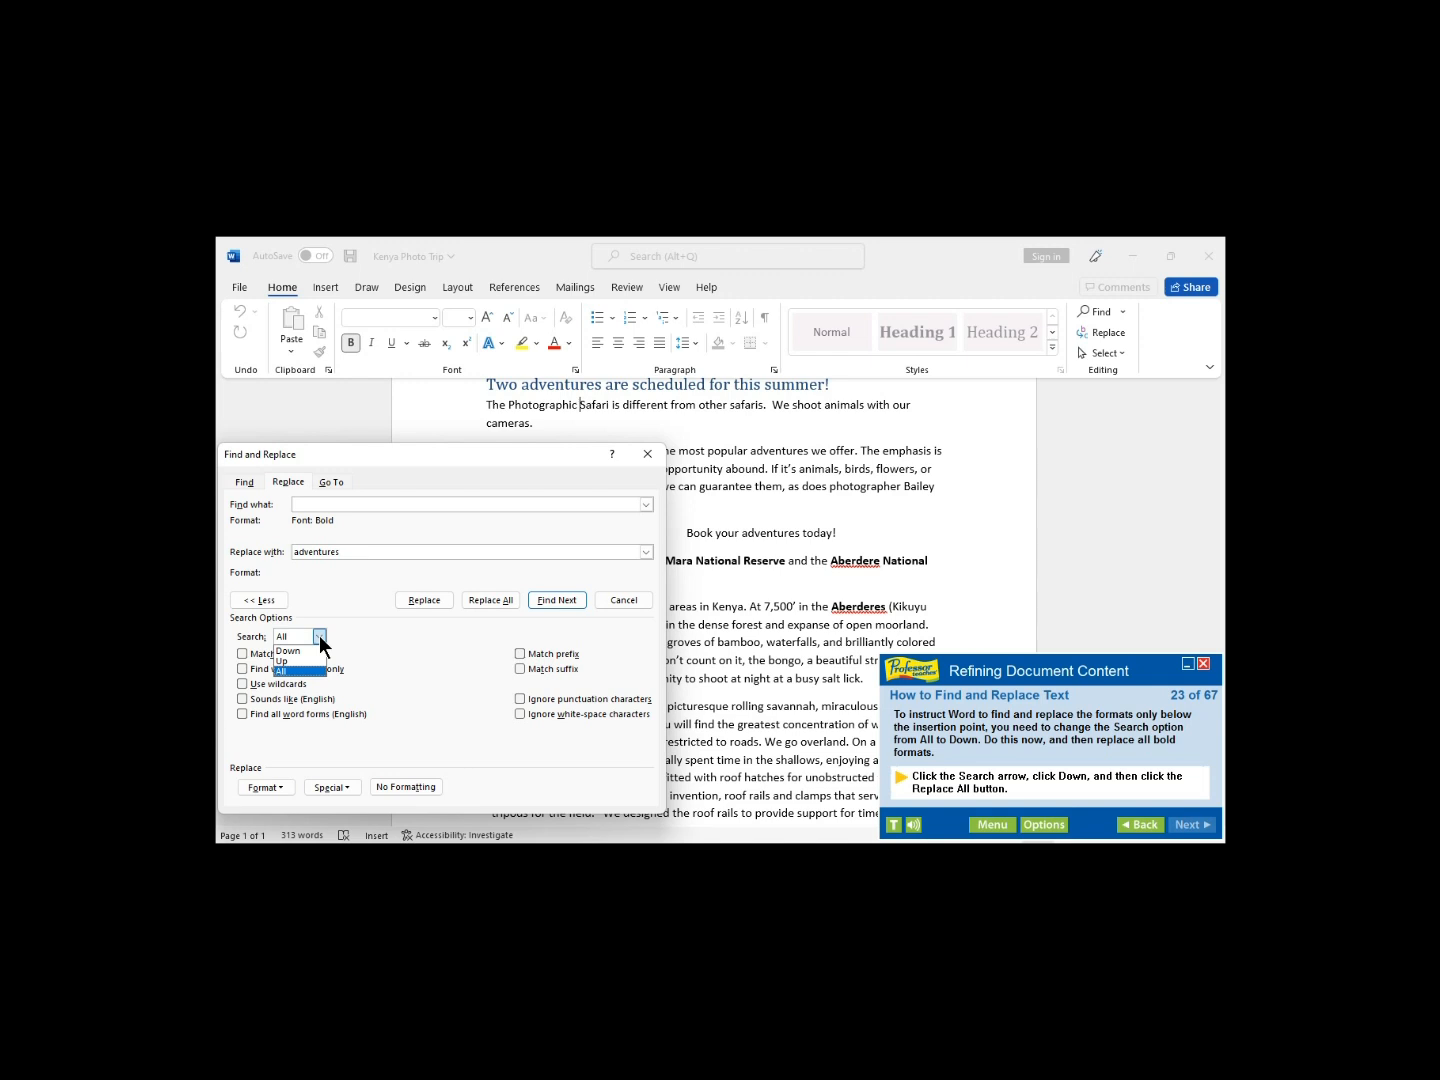
pyautogui.click(287, 663)
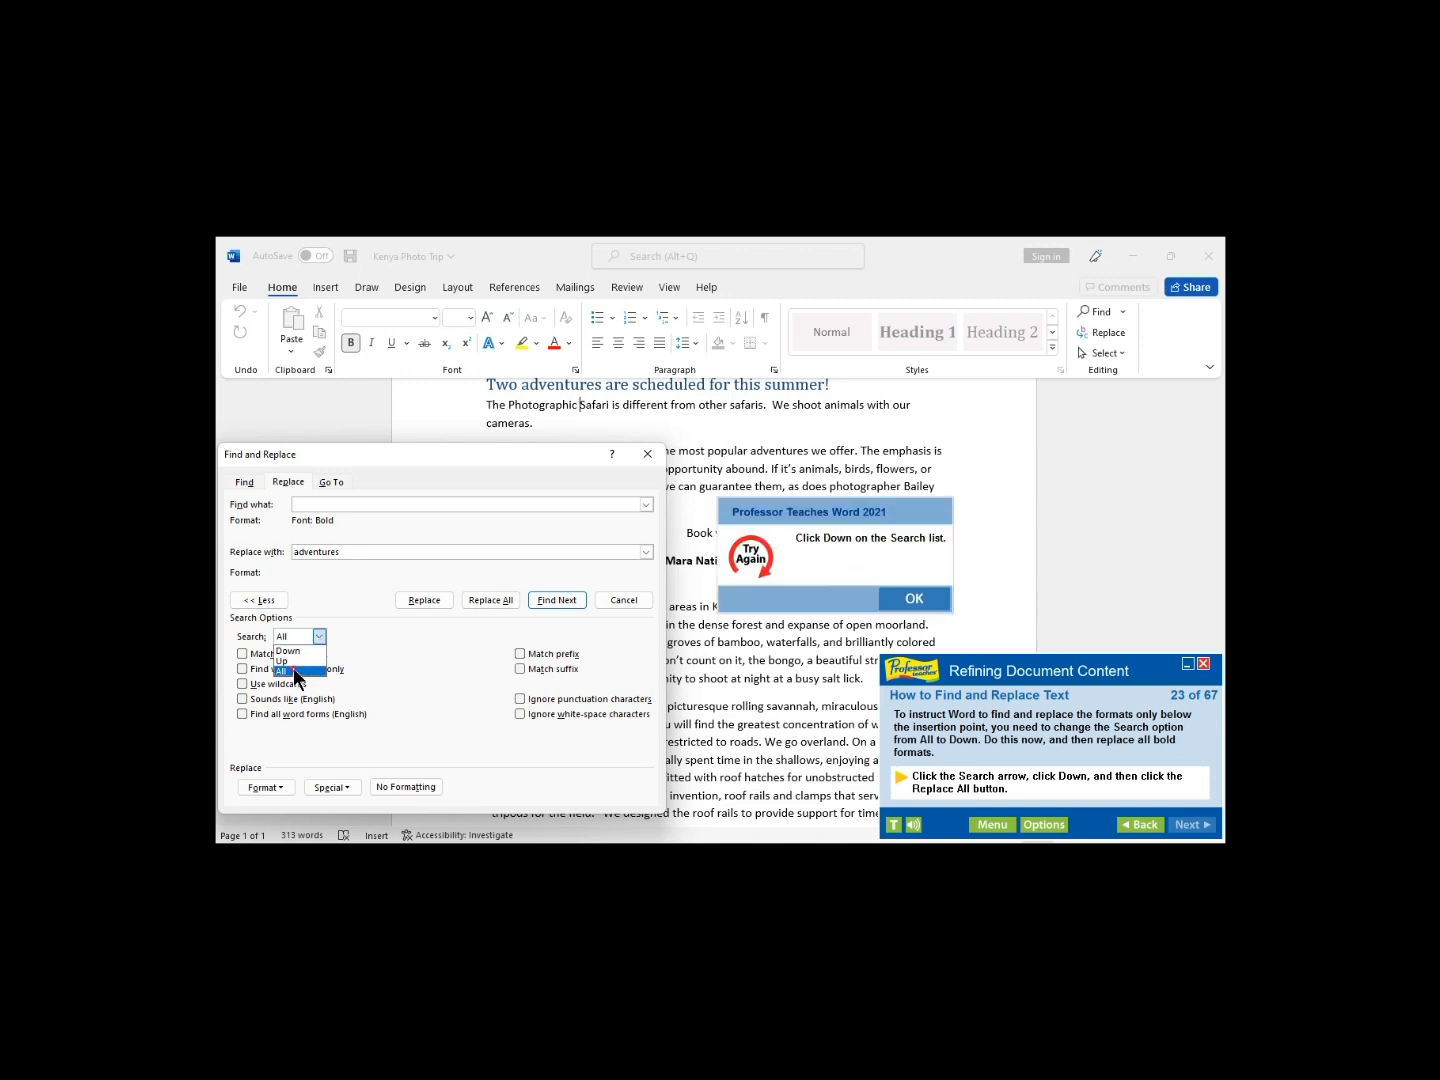
pyautogui.click(906, 600)
pyautogui.click(319, 636)
pyautogui.click(935, 606)
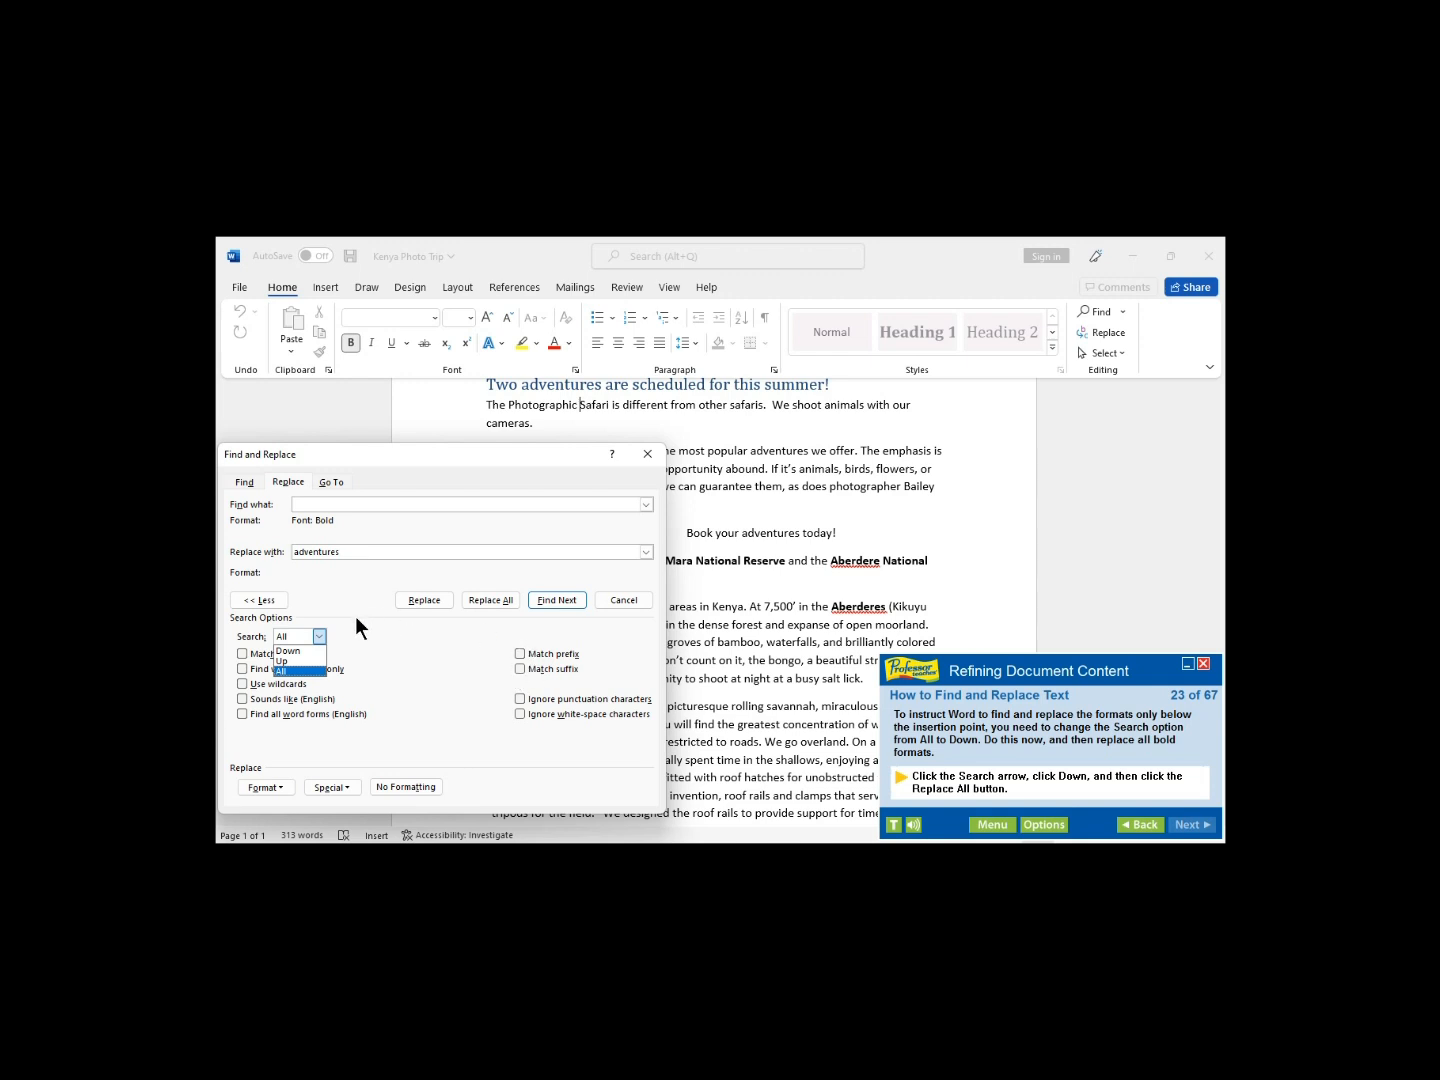
pyautogui.click(304, 651)
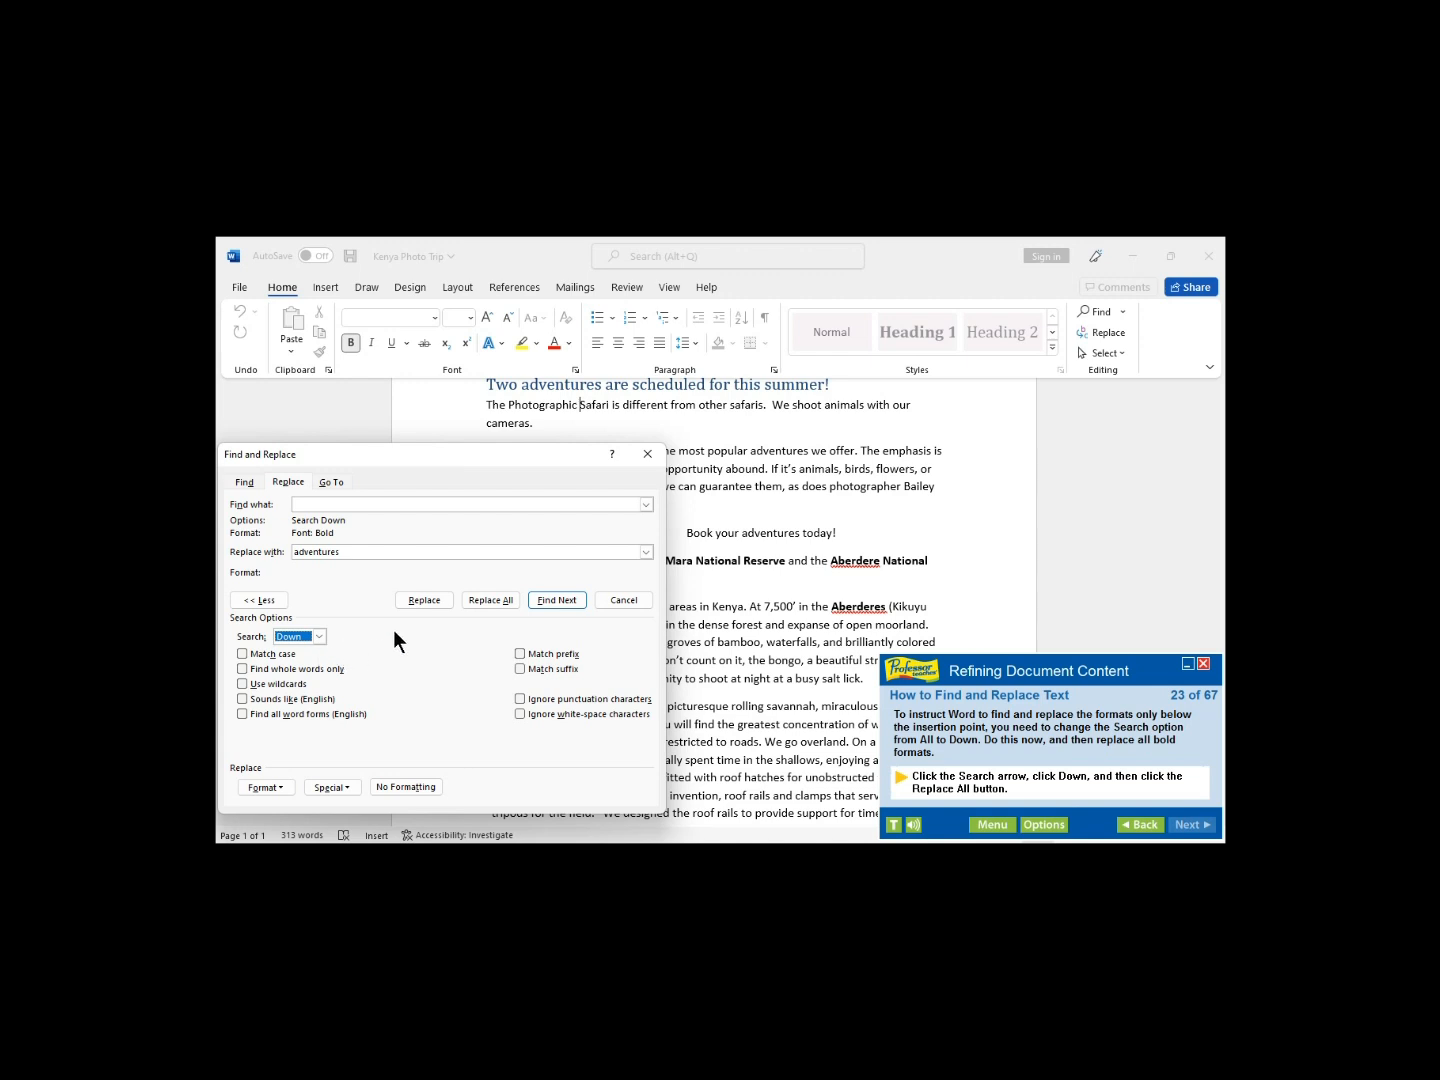
pyautogui.click(484, 600)
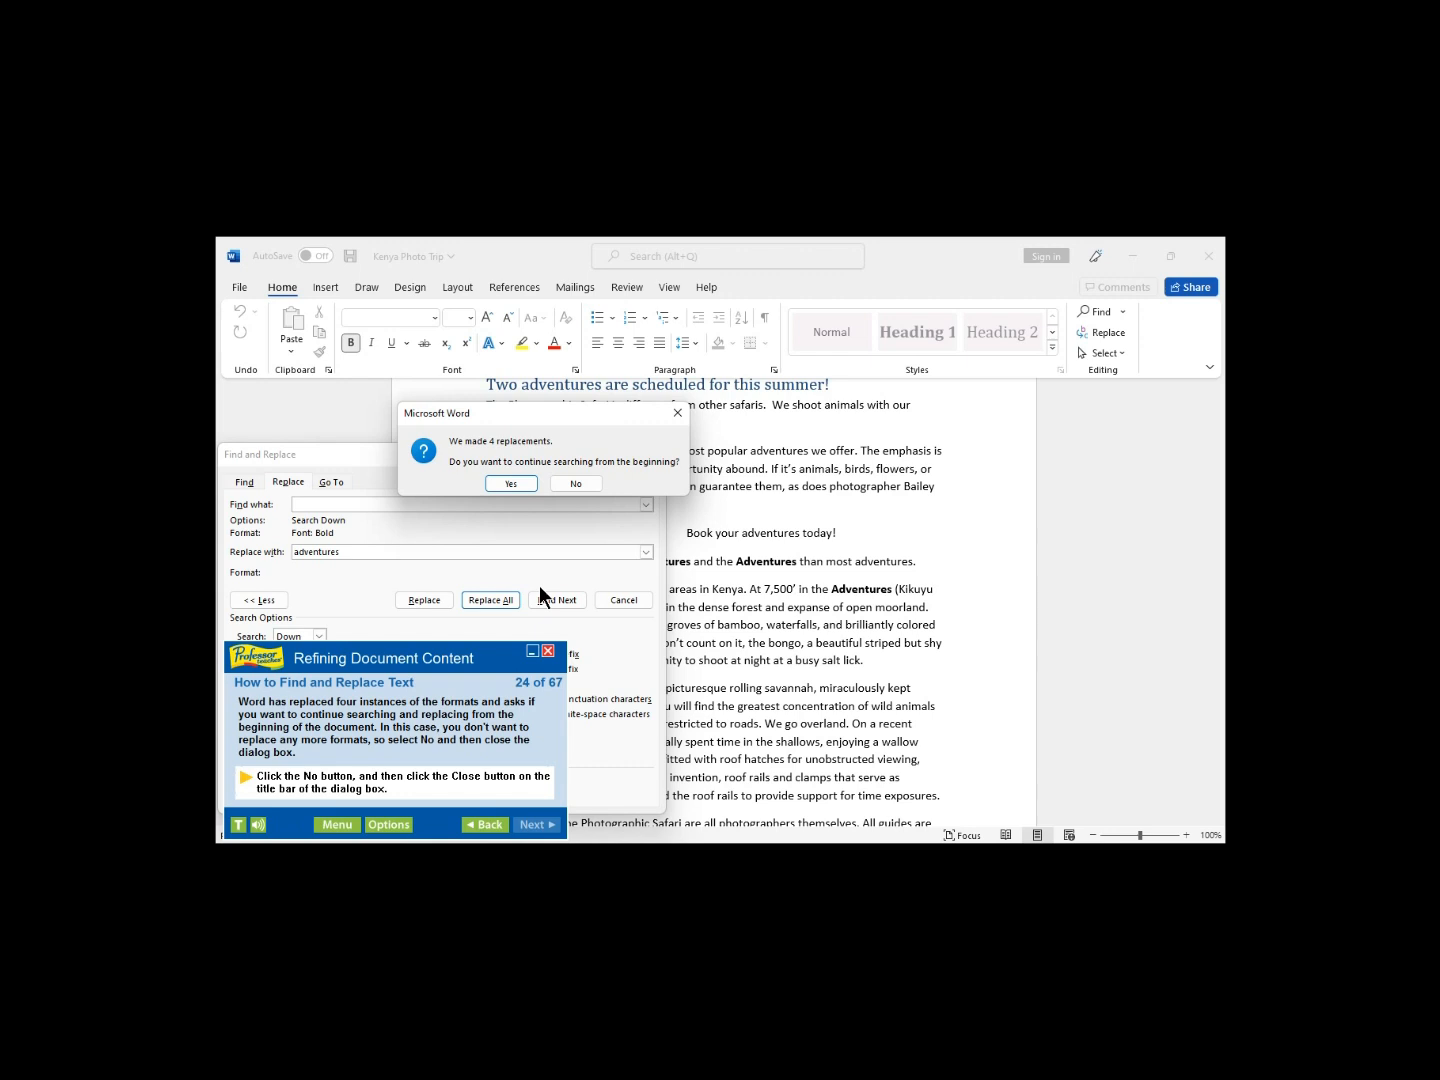
# Step: Decline to continue searching from the beginning of the document and close Find and Replace
pyautogui.click(578, 484)
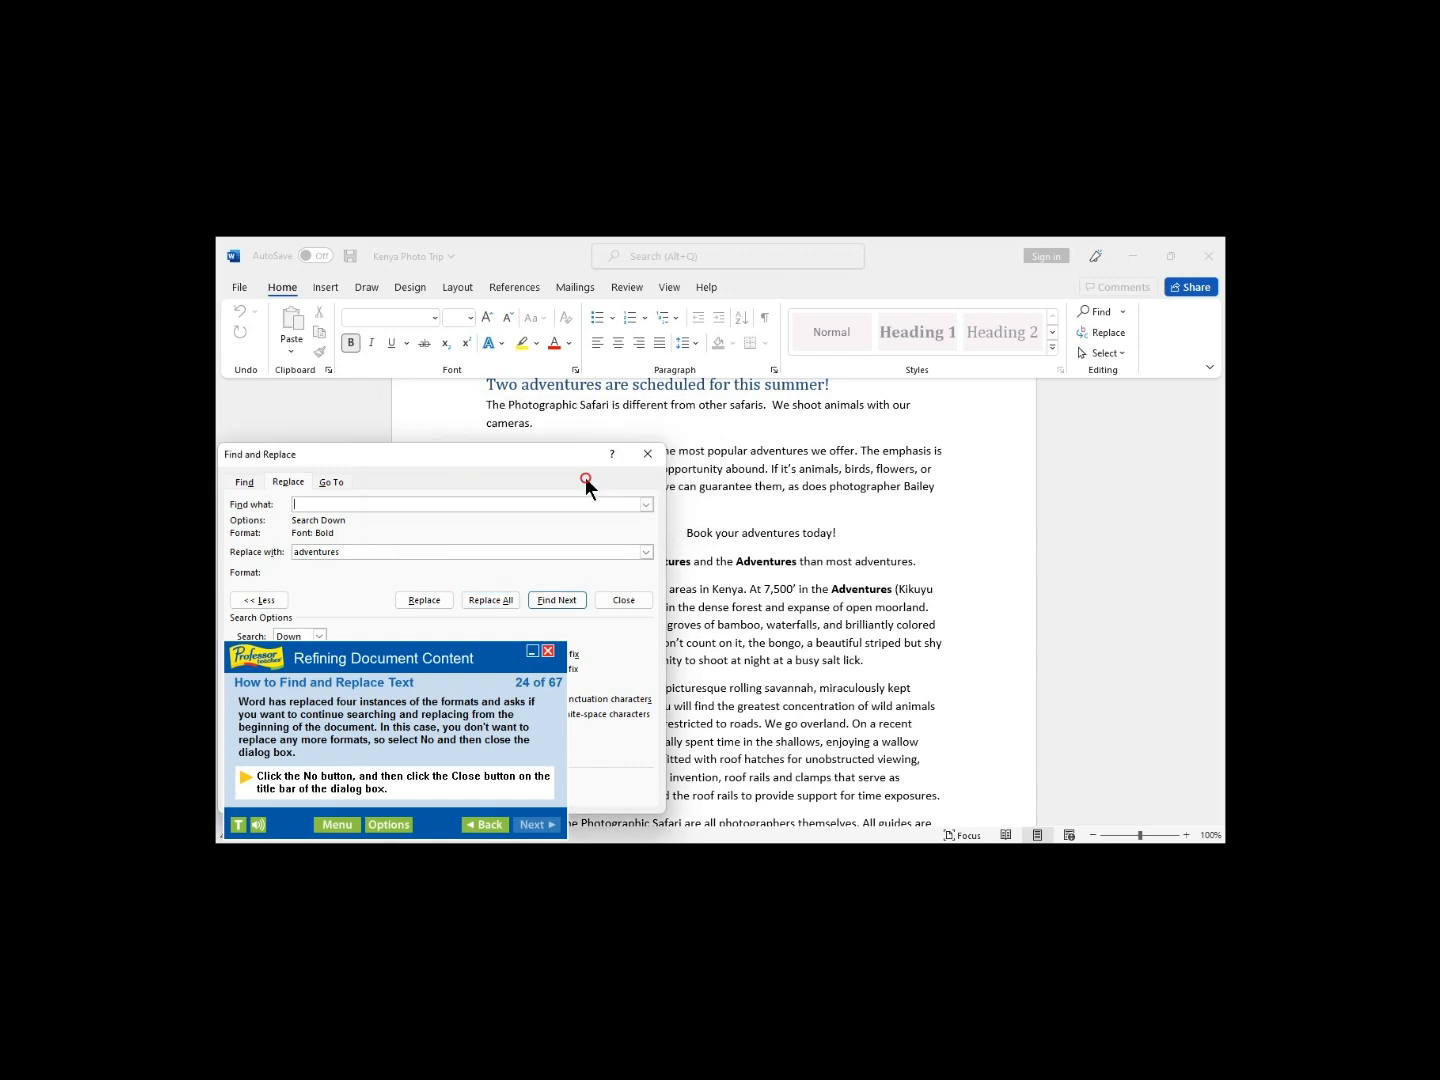
pyautogui.click(617, 598)
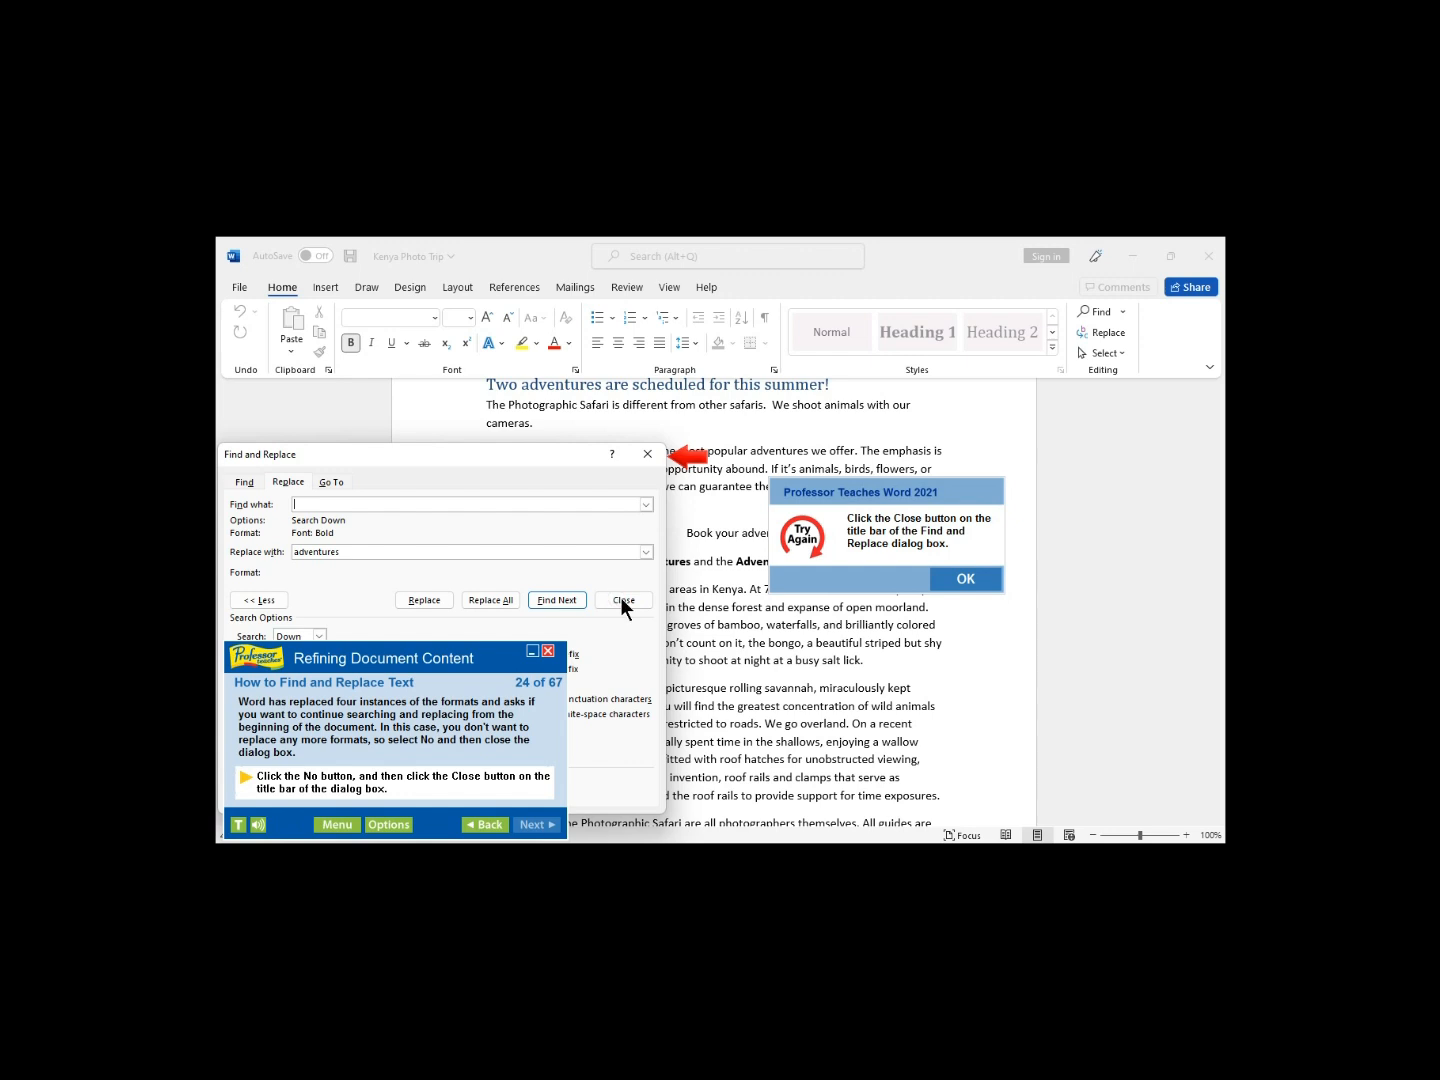
pyautogui.click(956, 579)
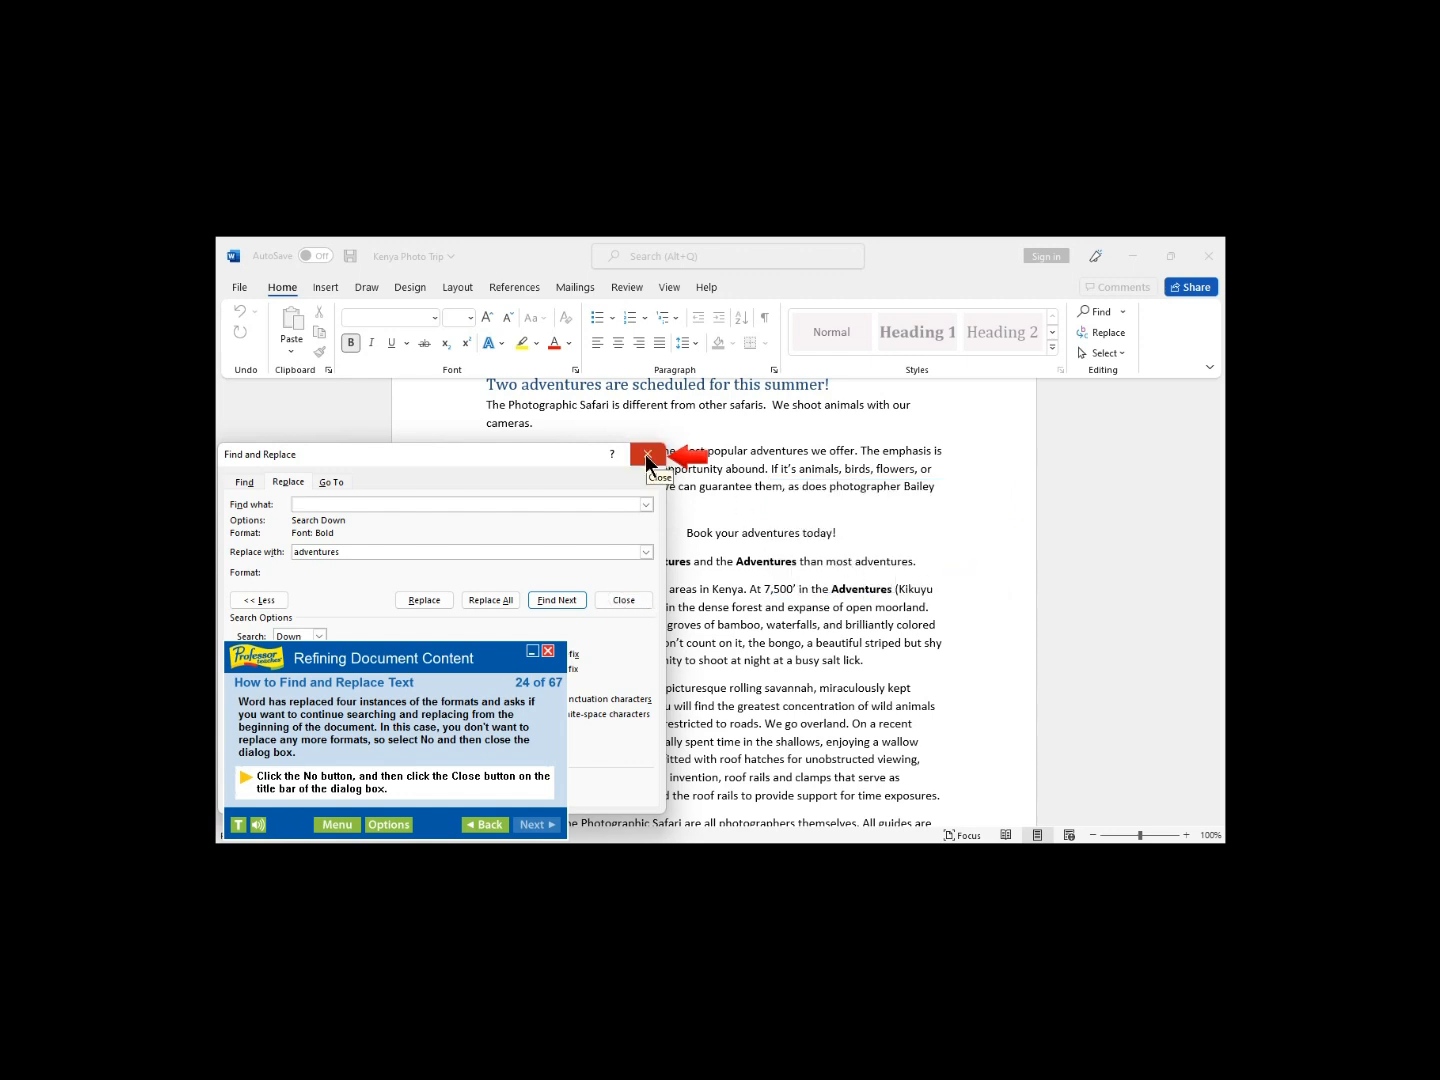
pyautogui.click(646, 455)
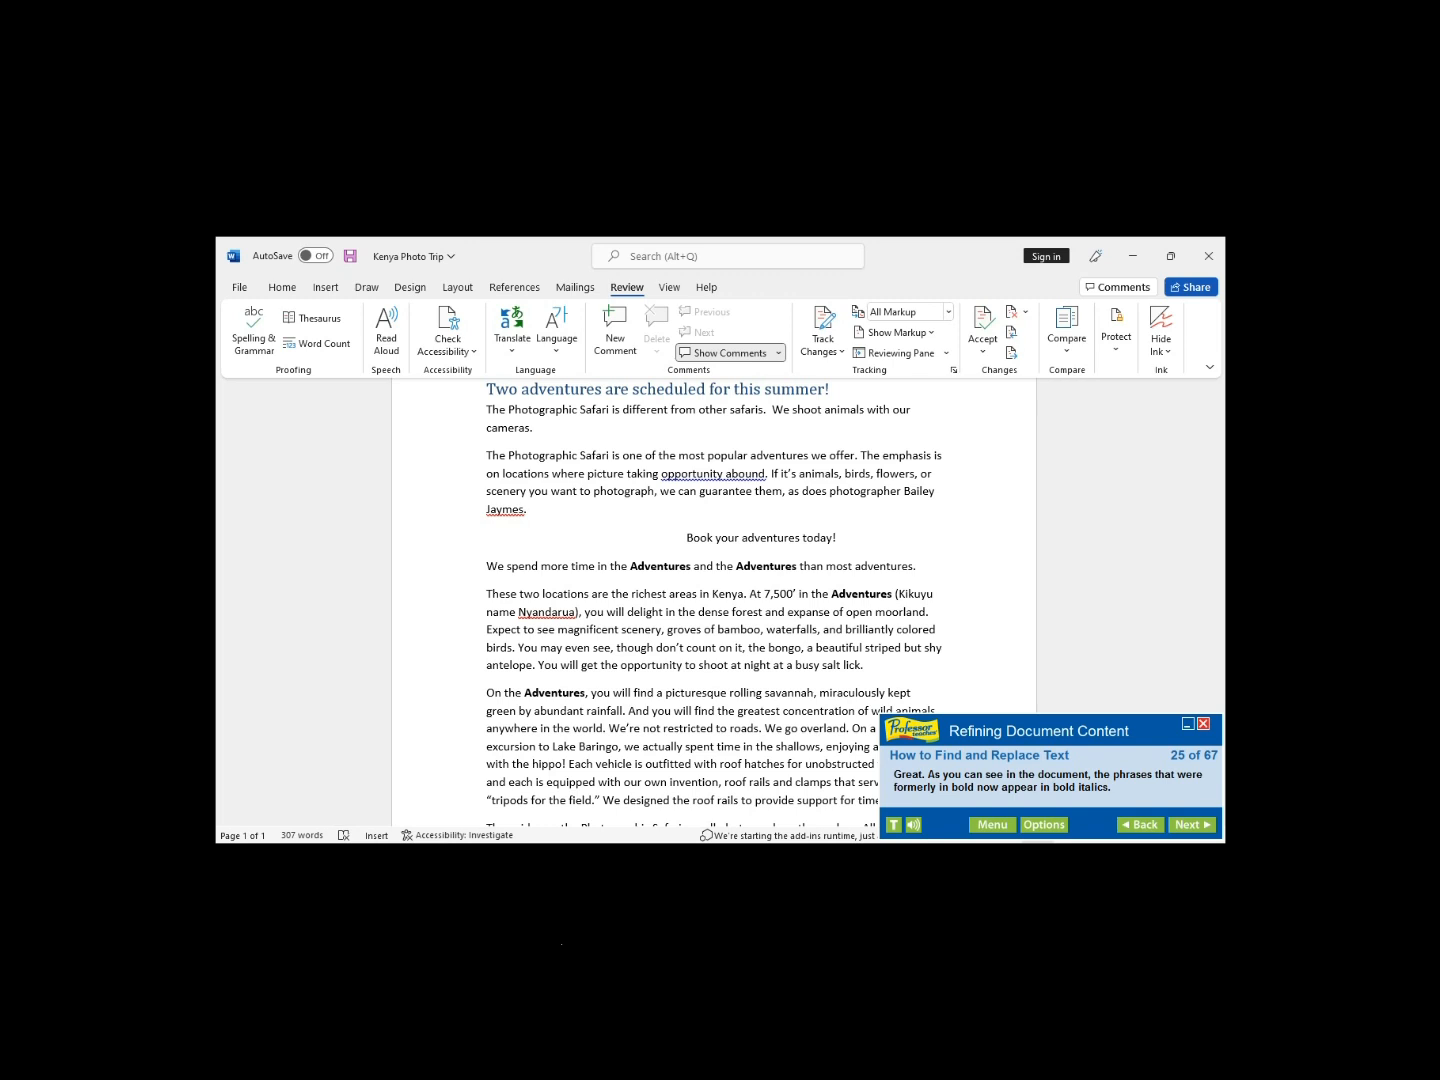
# Step: Advance the lesson through its introduction to spelling and grammar checking, wavy underlines and the status bar icon
pyautogui.click(1193, 826)
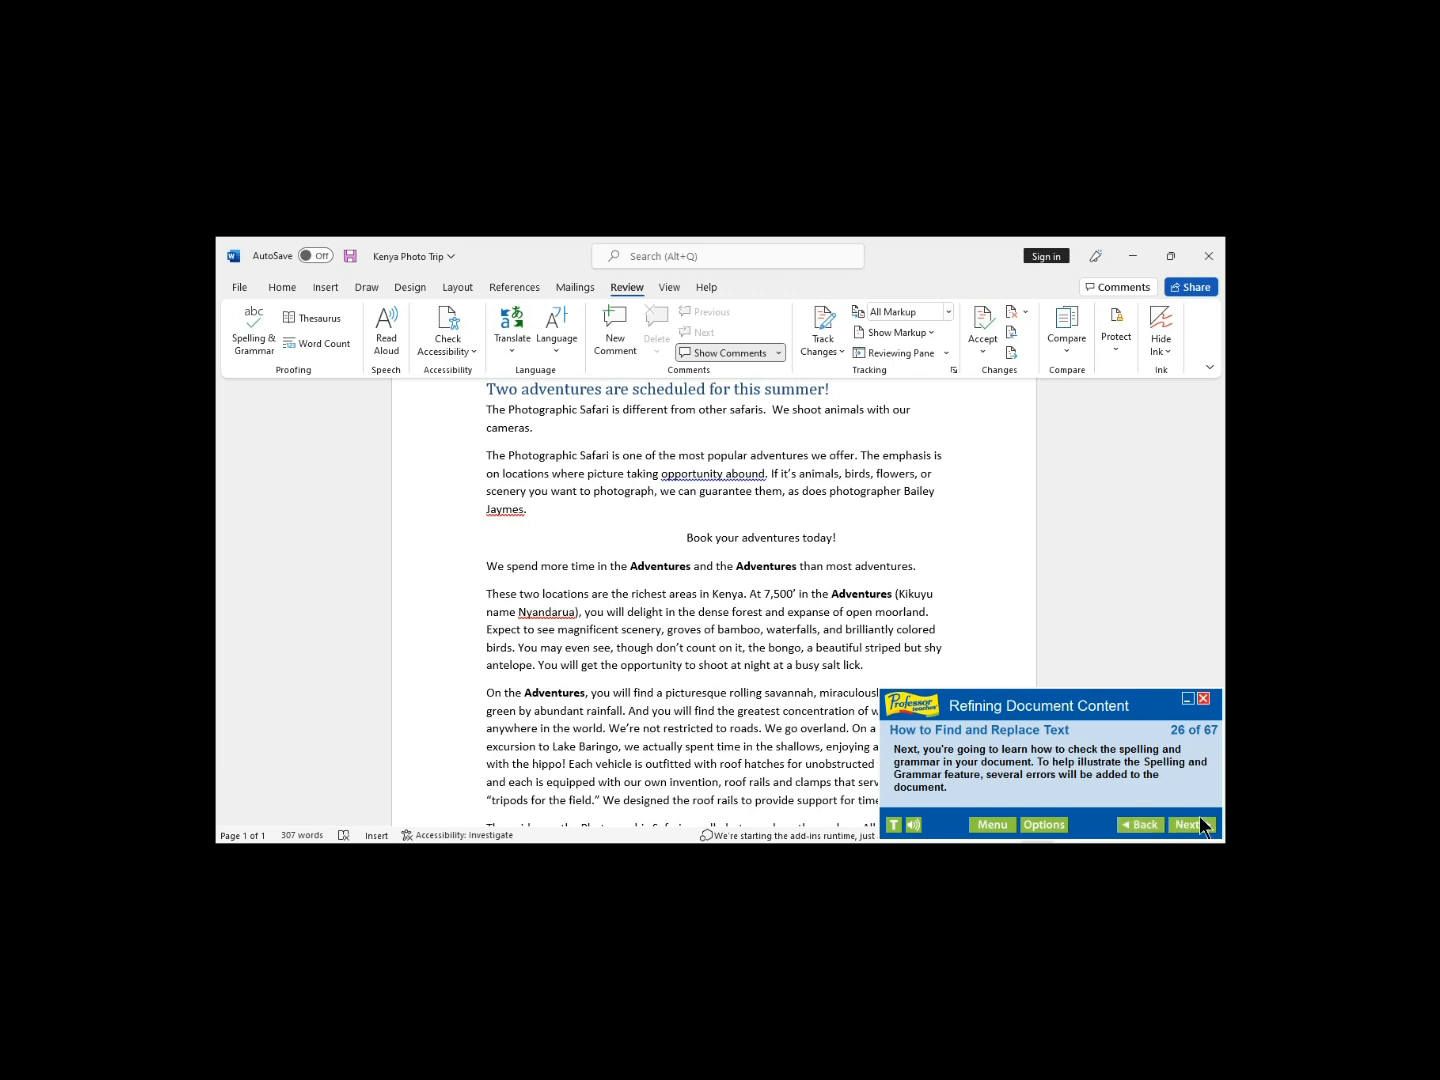
pyautogui.click(1192, 825)
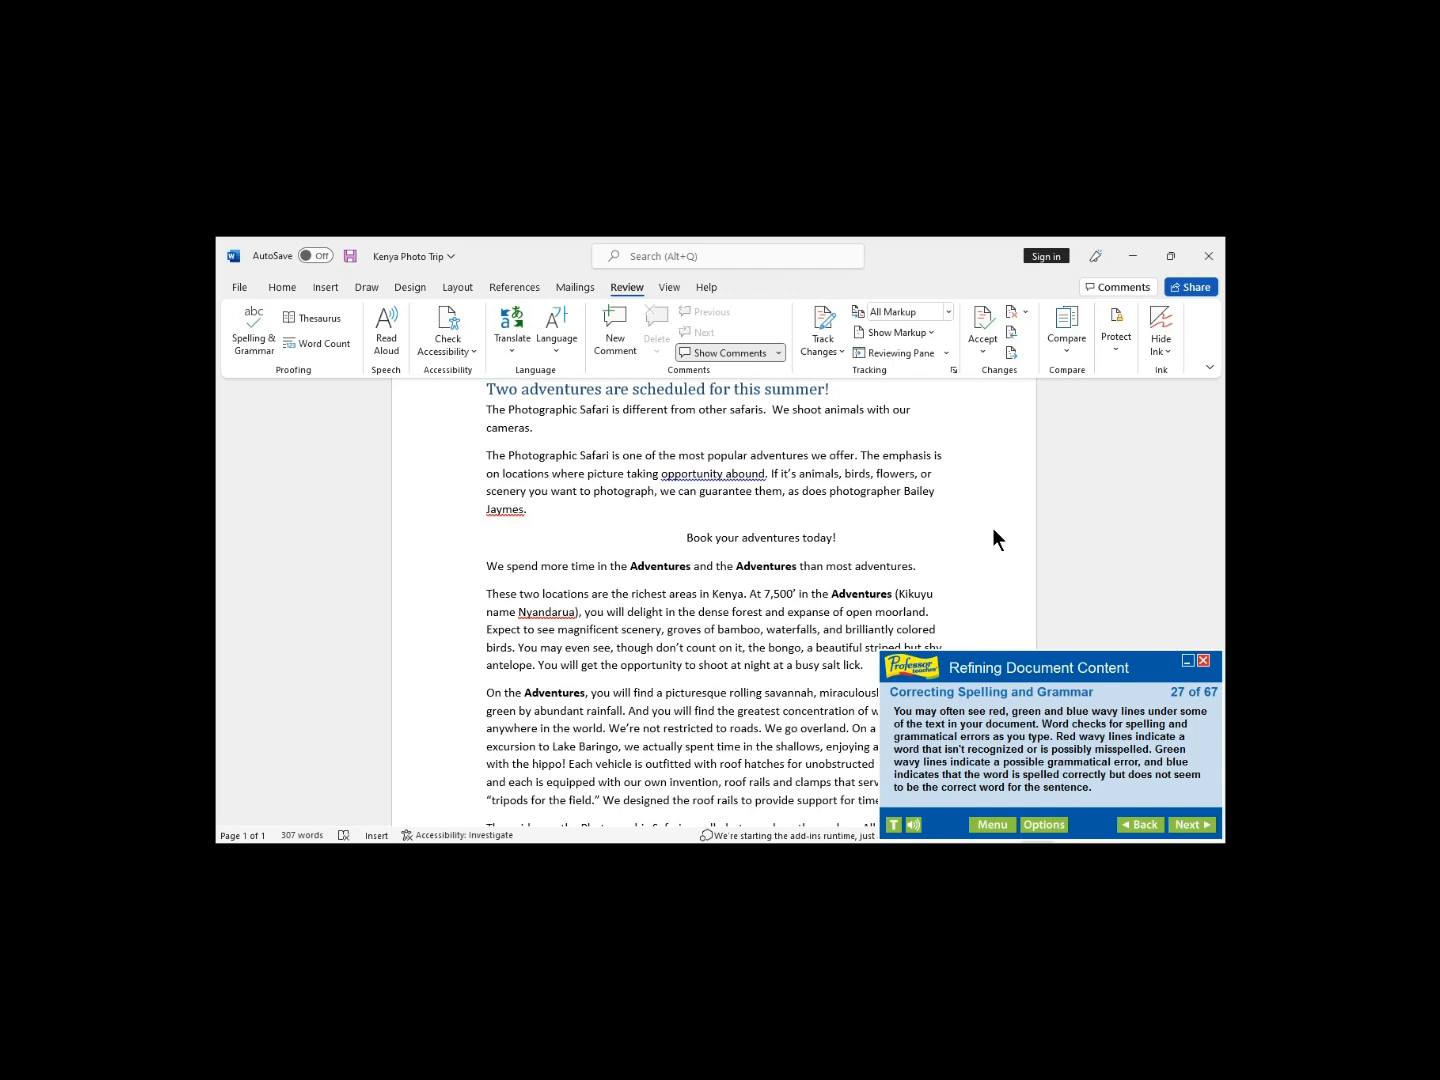
pyautogui.click(1185, 824)
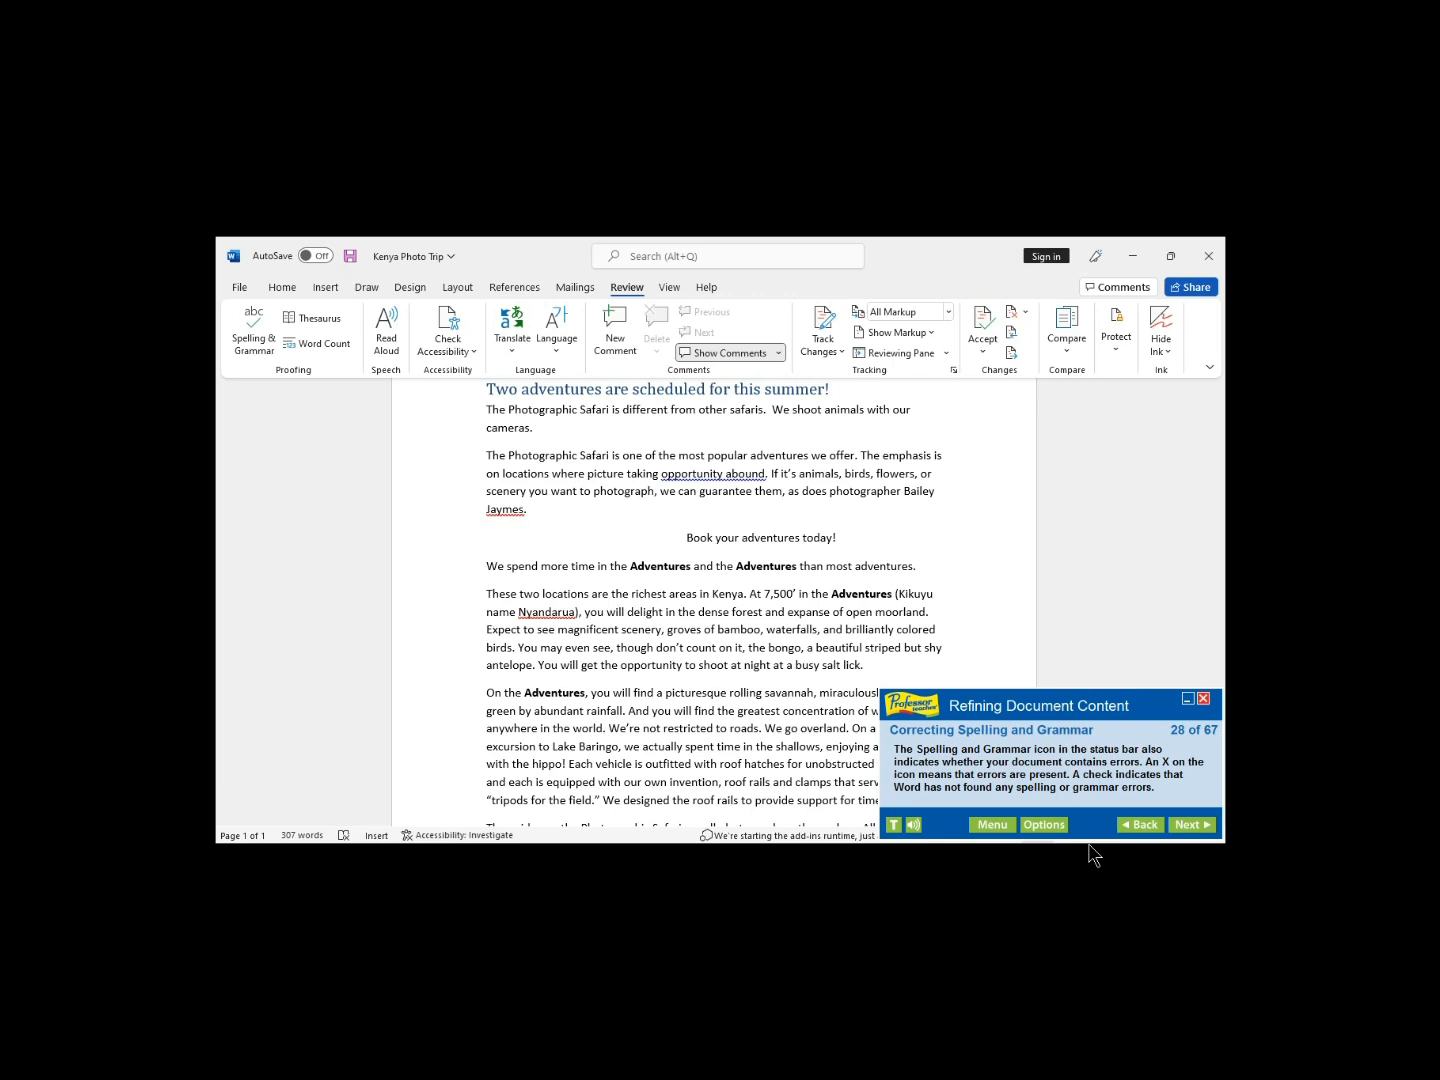
pyautogui.click(1190, 826)
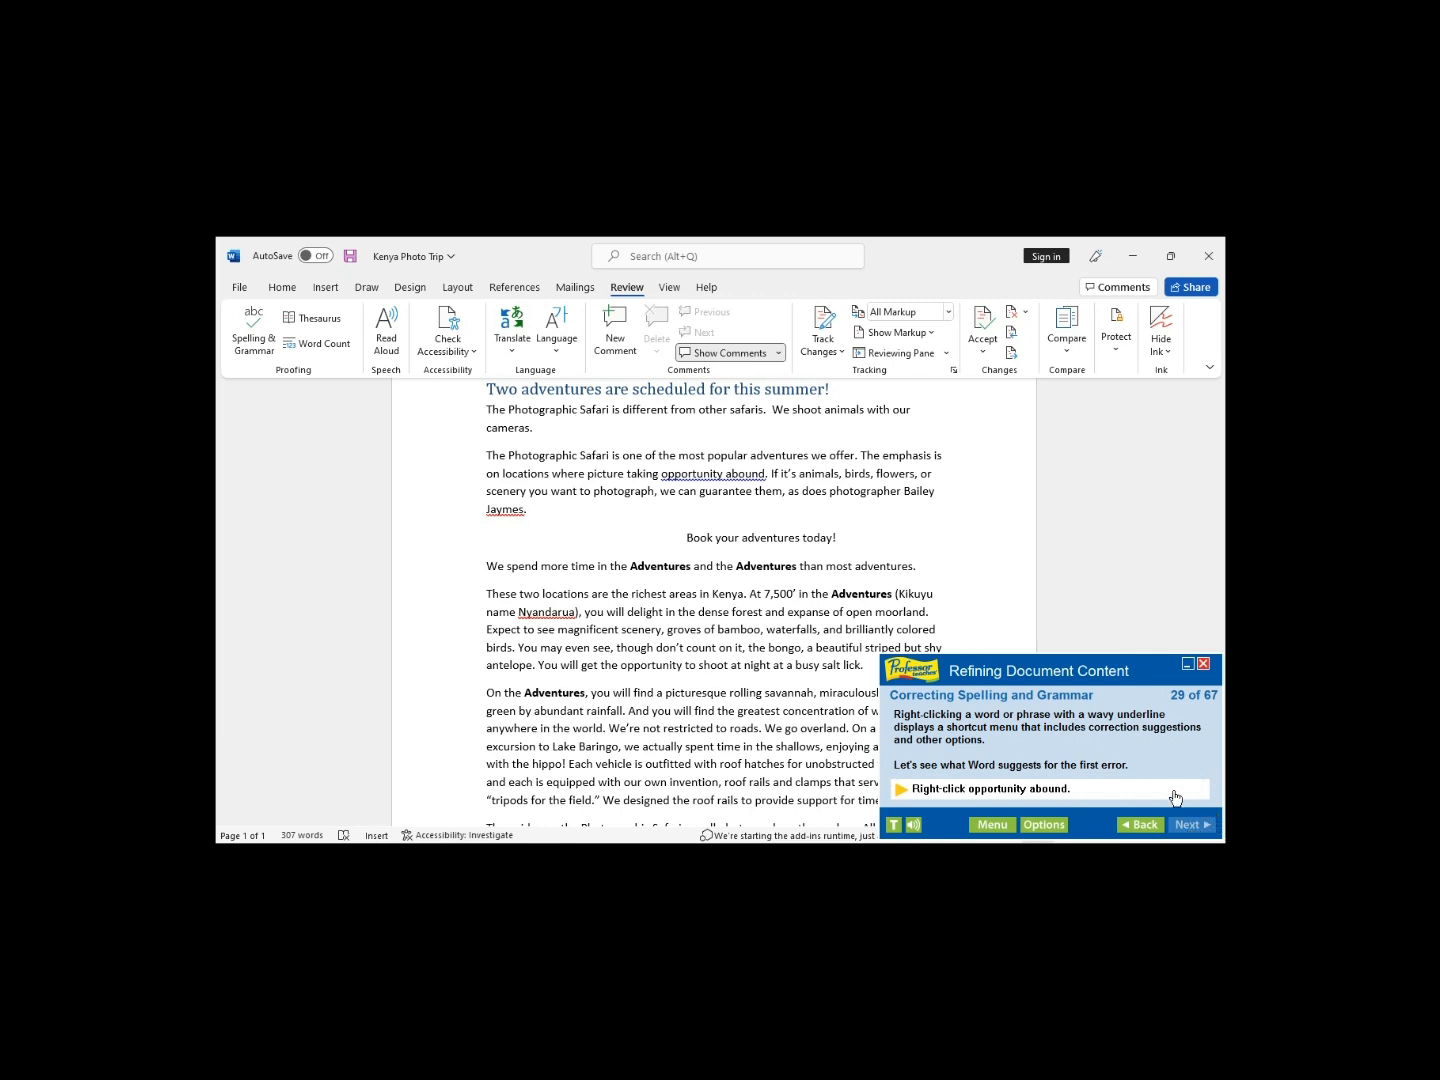
# Step: Correct "opportunity abound" to "opportunities abound" and add the photographer's flagged surname to the dictionary
pyautogui.rightClick(730, 473)
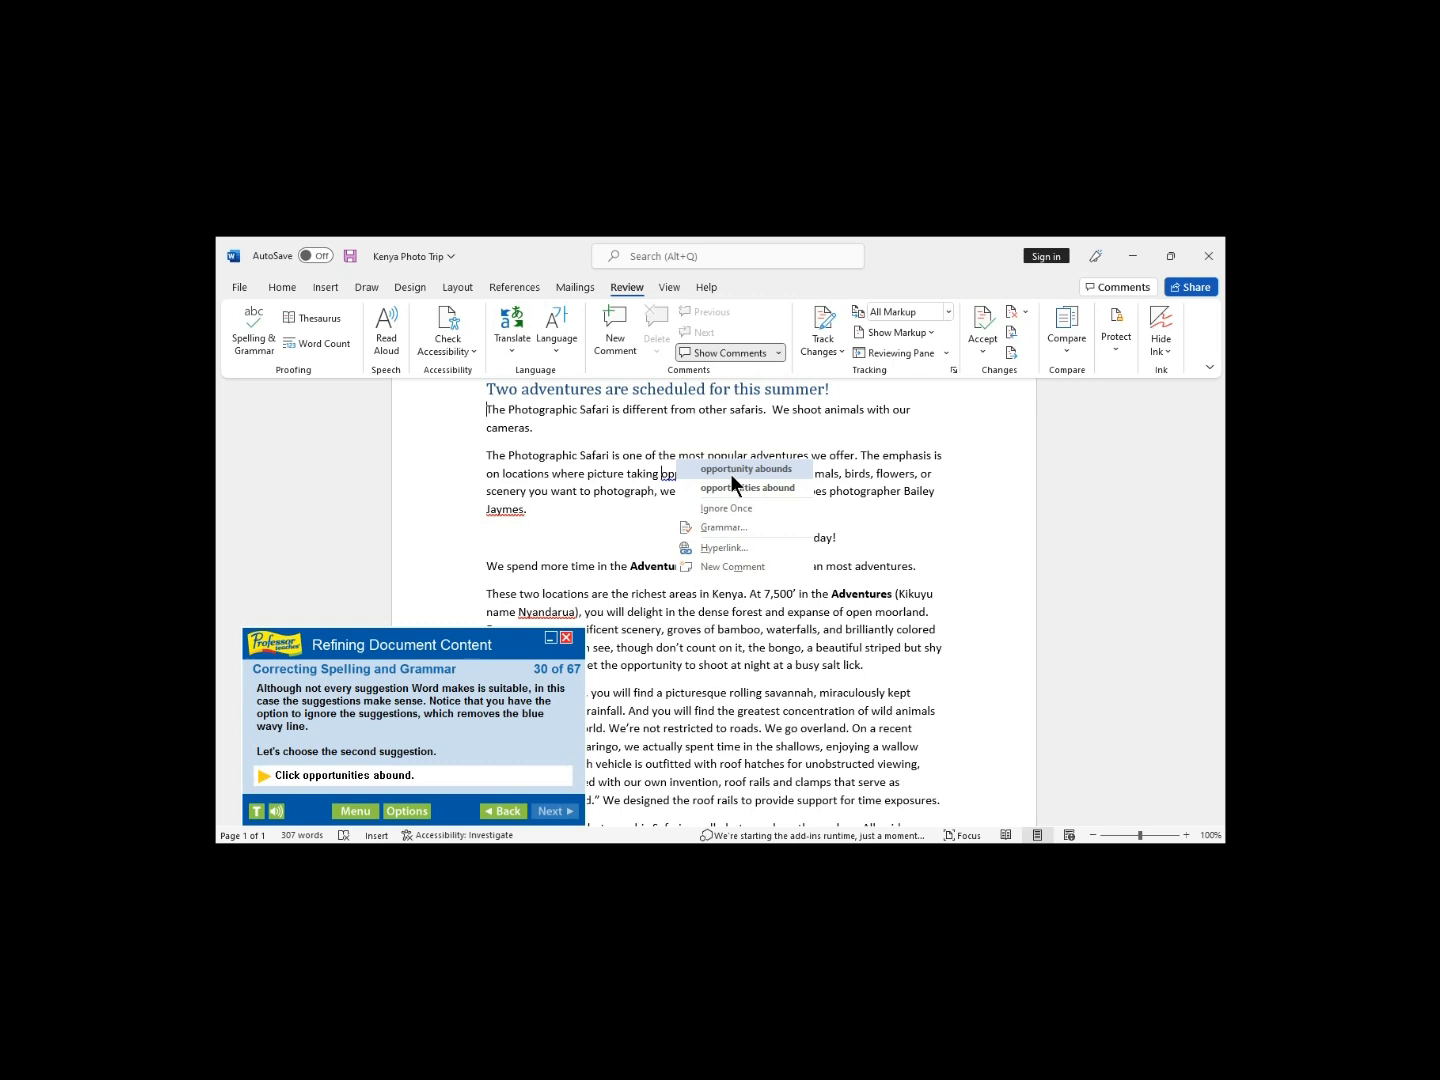
pyautogui.click(738, 492)
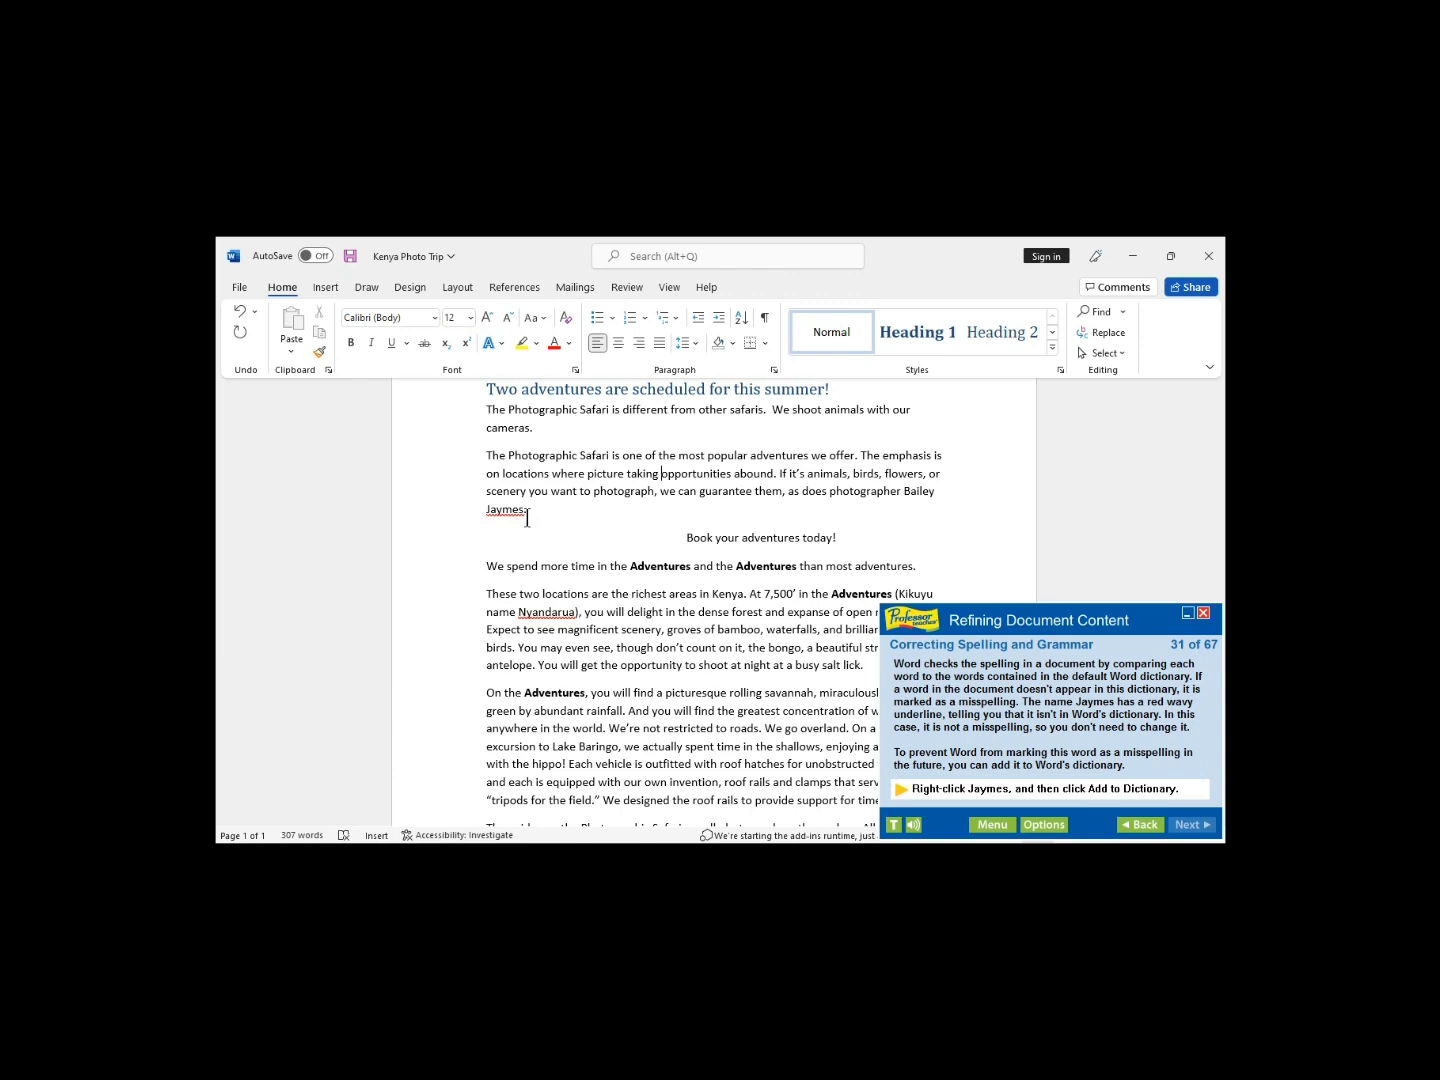
pyautogui.rightClick(517, 512)
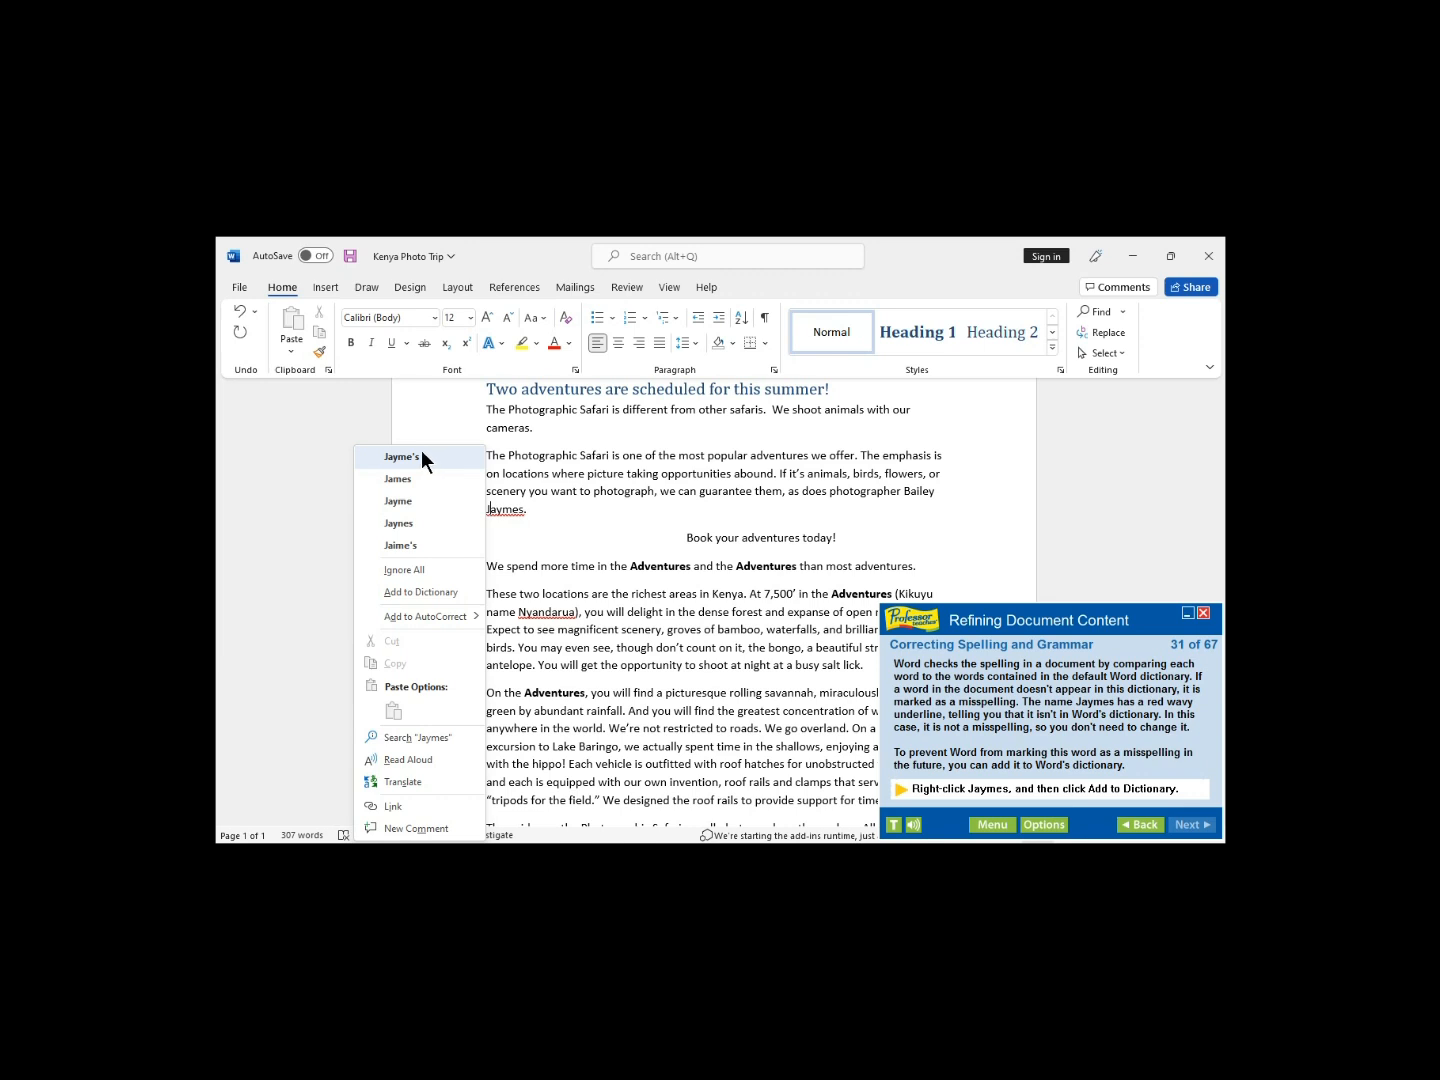
pyautogui.click(422, 591)
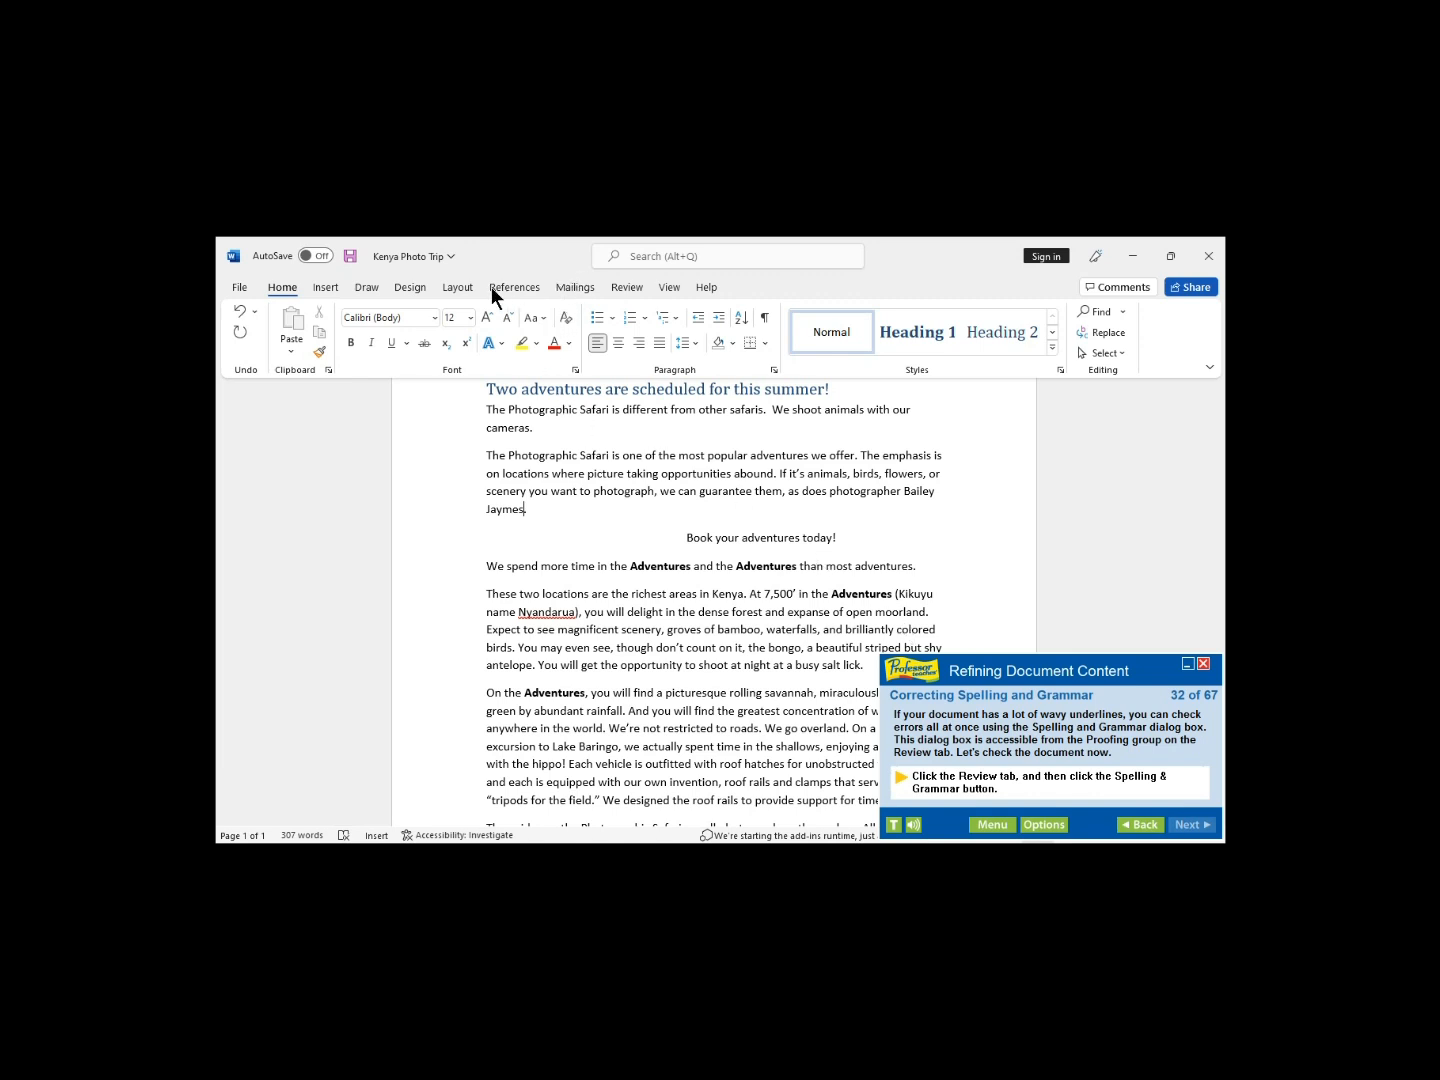
# Step: Run the spelling and grammar check, correcting "photographrs" to "photographers" and adding the flagged guide's name to the dictionary
pyautogui.click(626, 288)
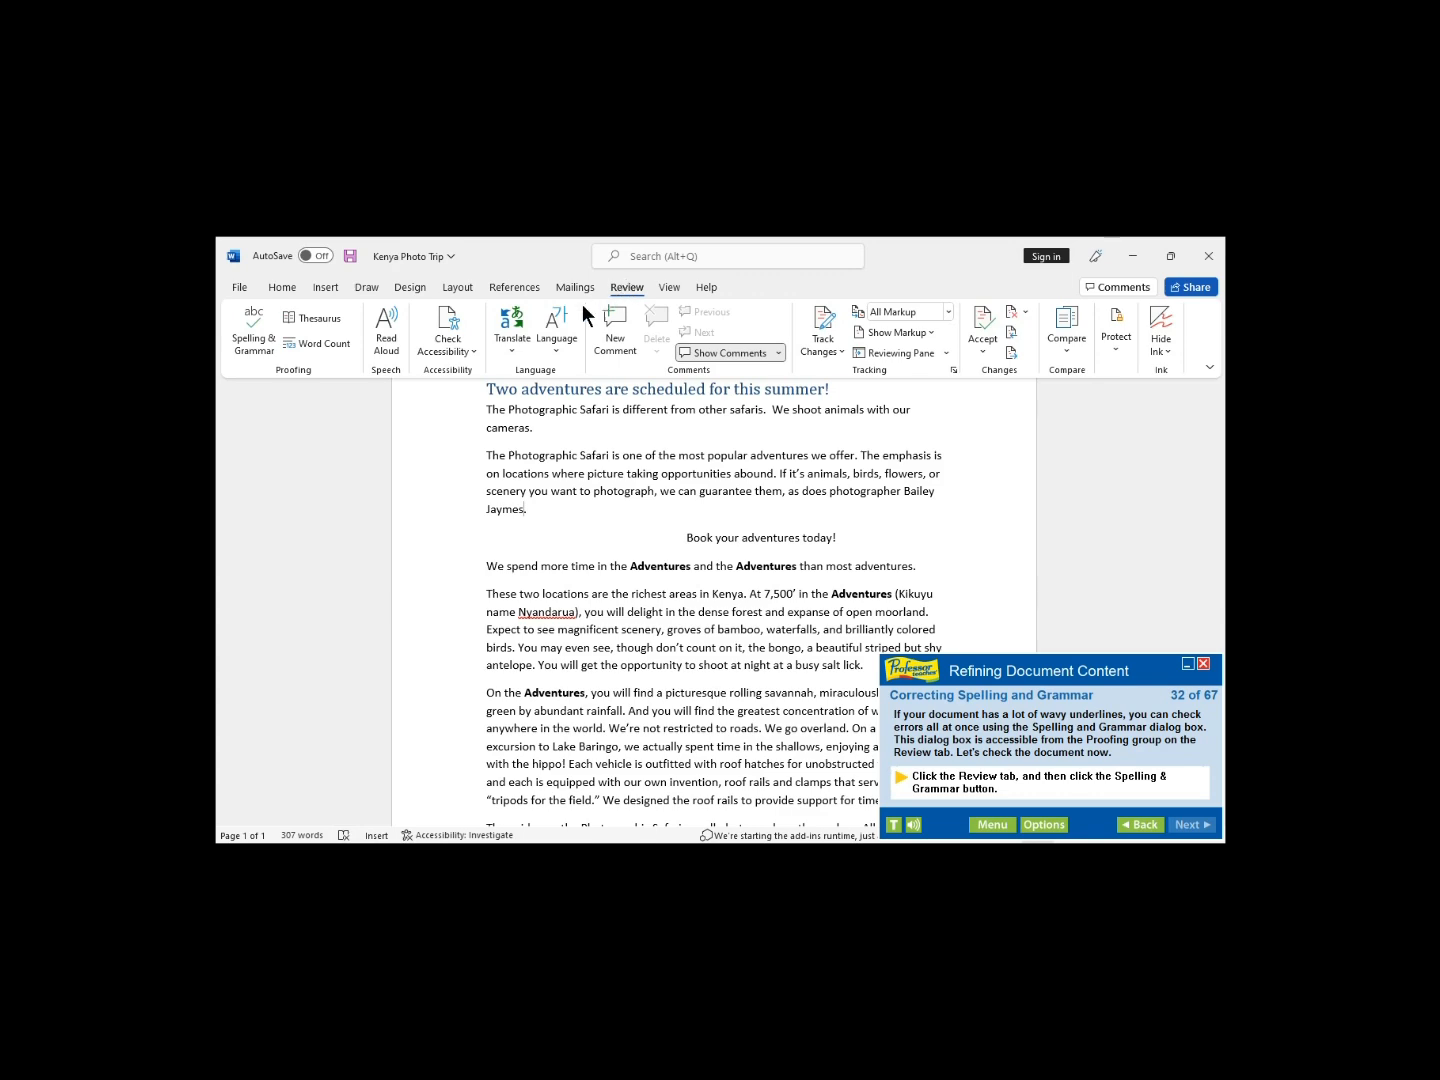
pyautogui.click(253, 340)
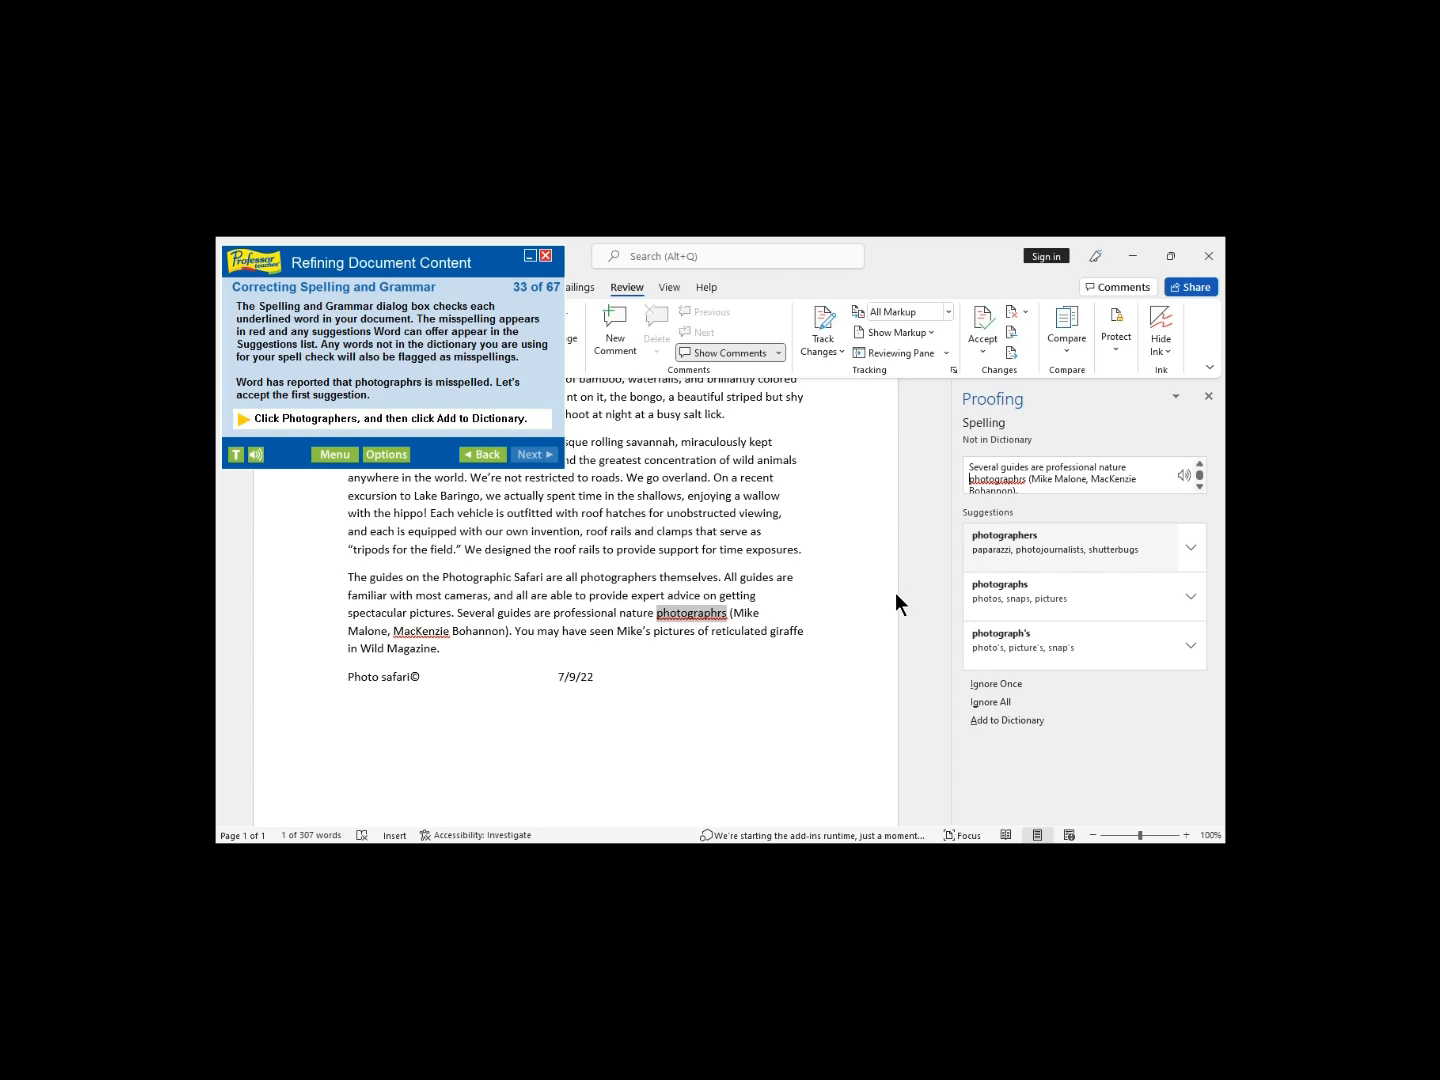
pyautogui.click(999, 478)
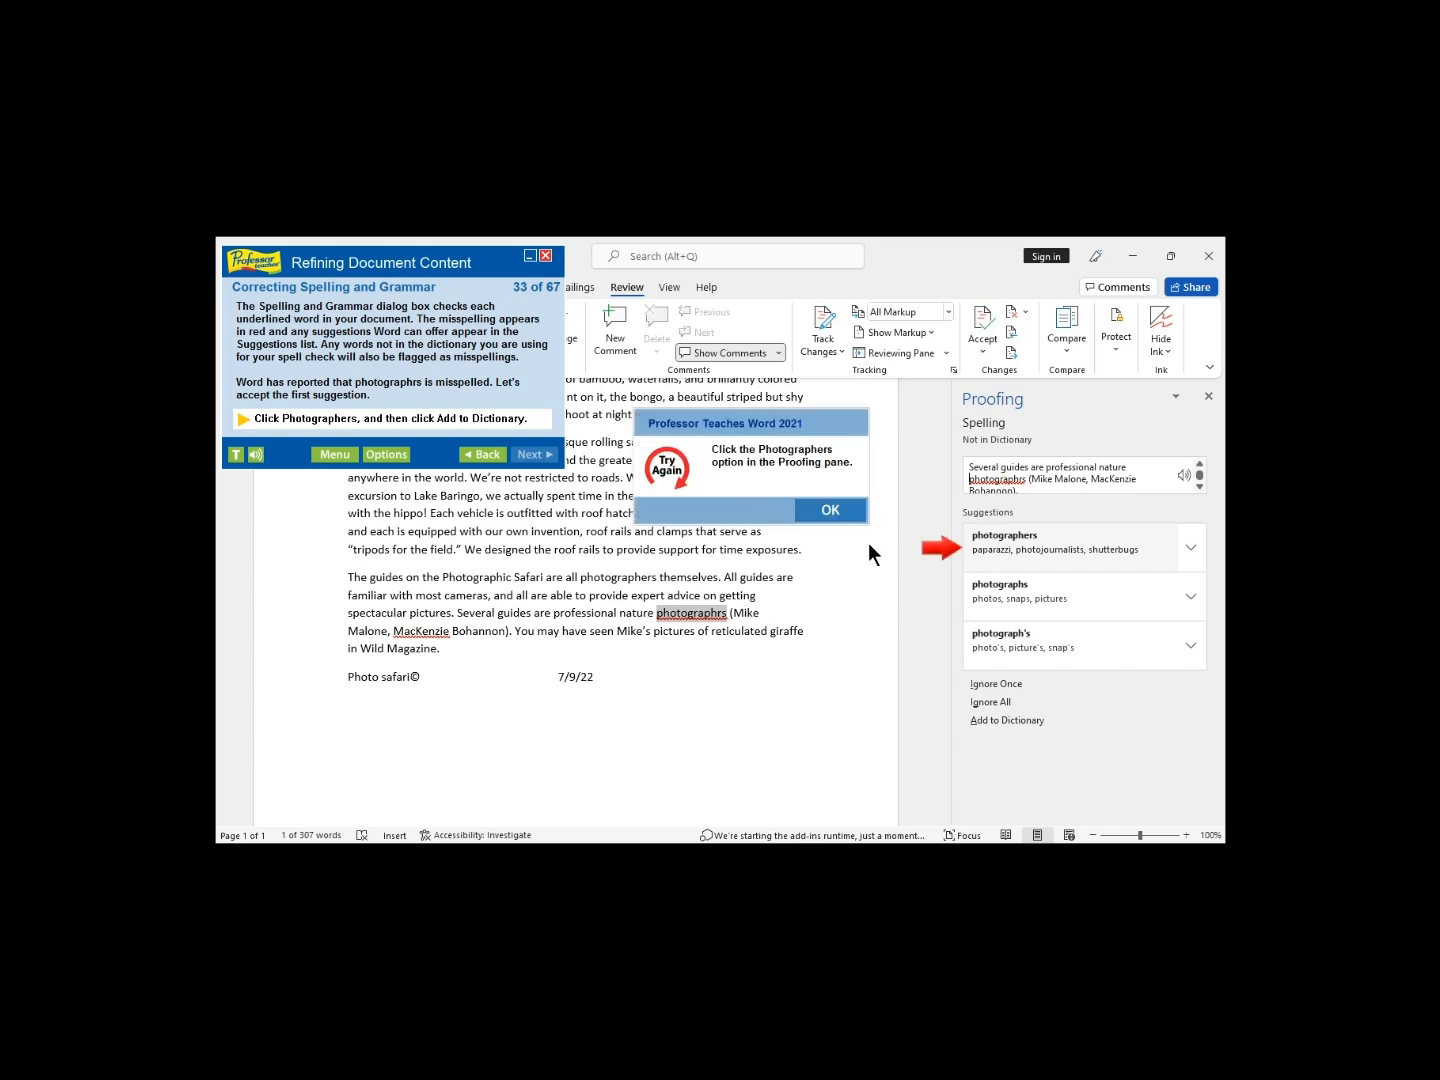
pyautogui.click(852, 511)
pyautogui.click(995, 538)
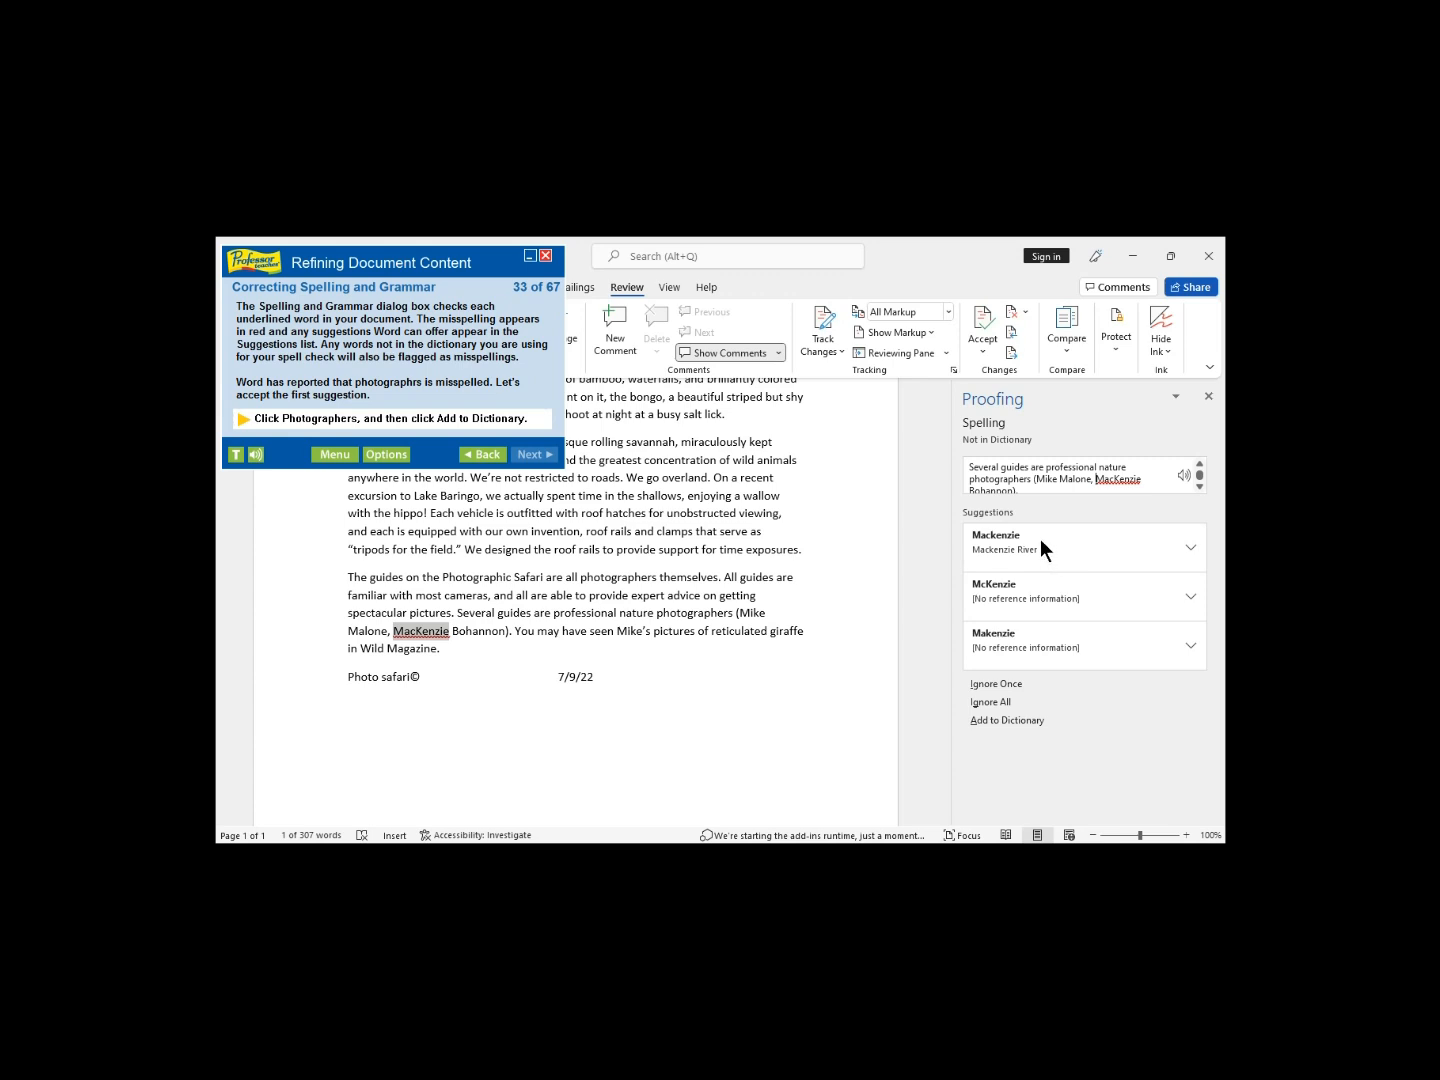
pyautogui.click(1023, 722)
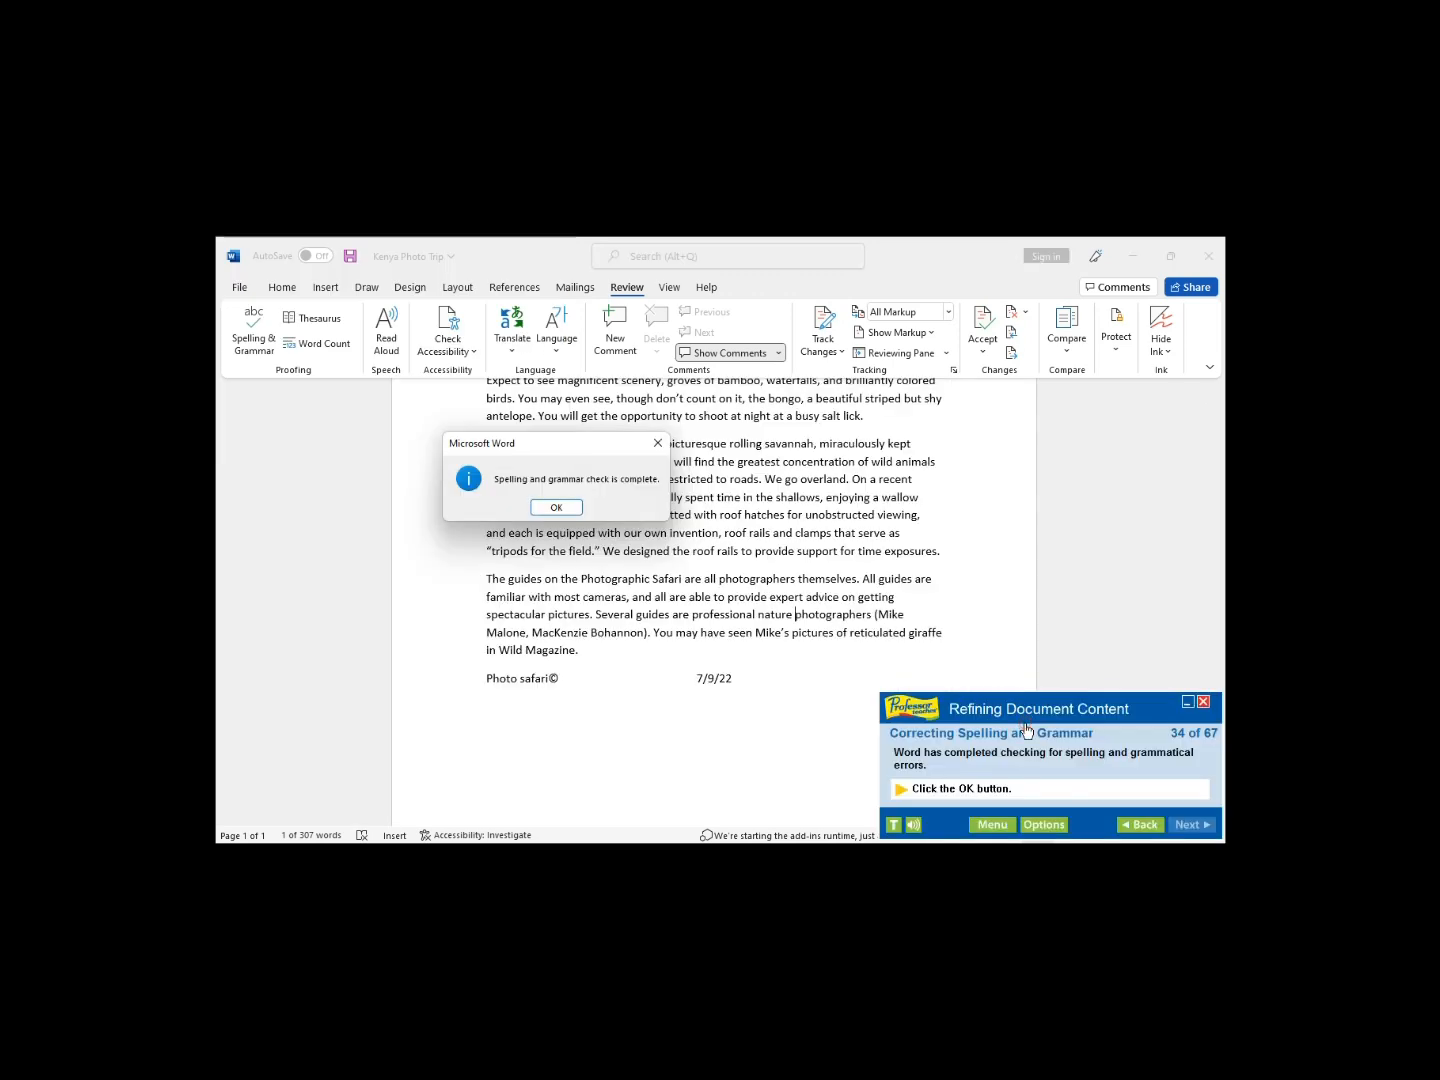
pyautogui.click(565, 508)
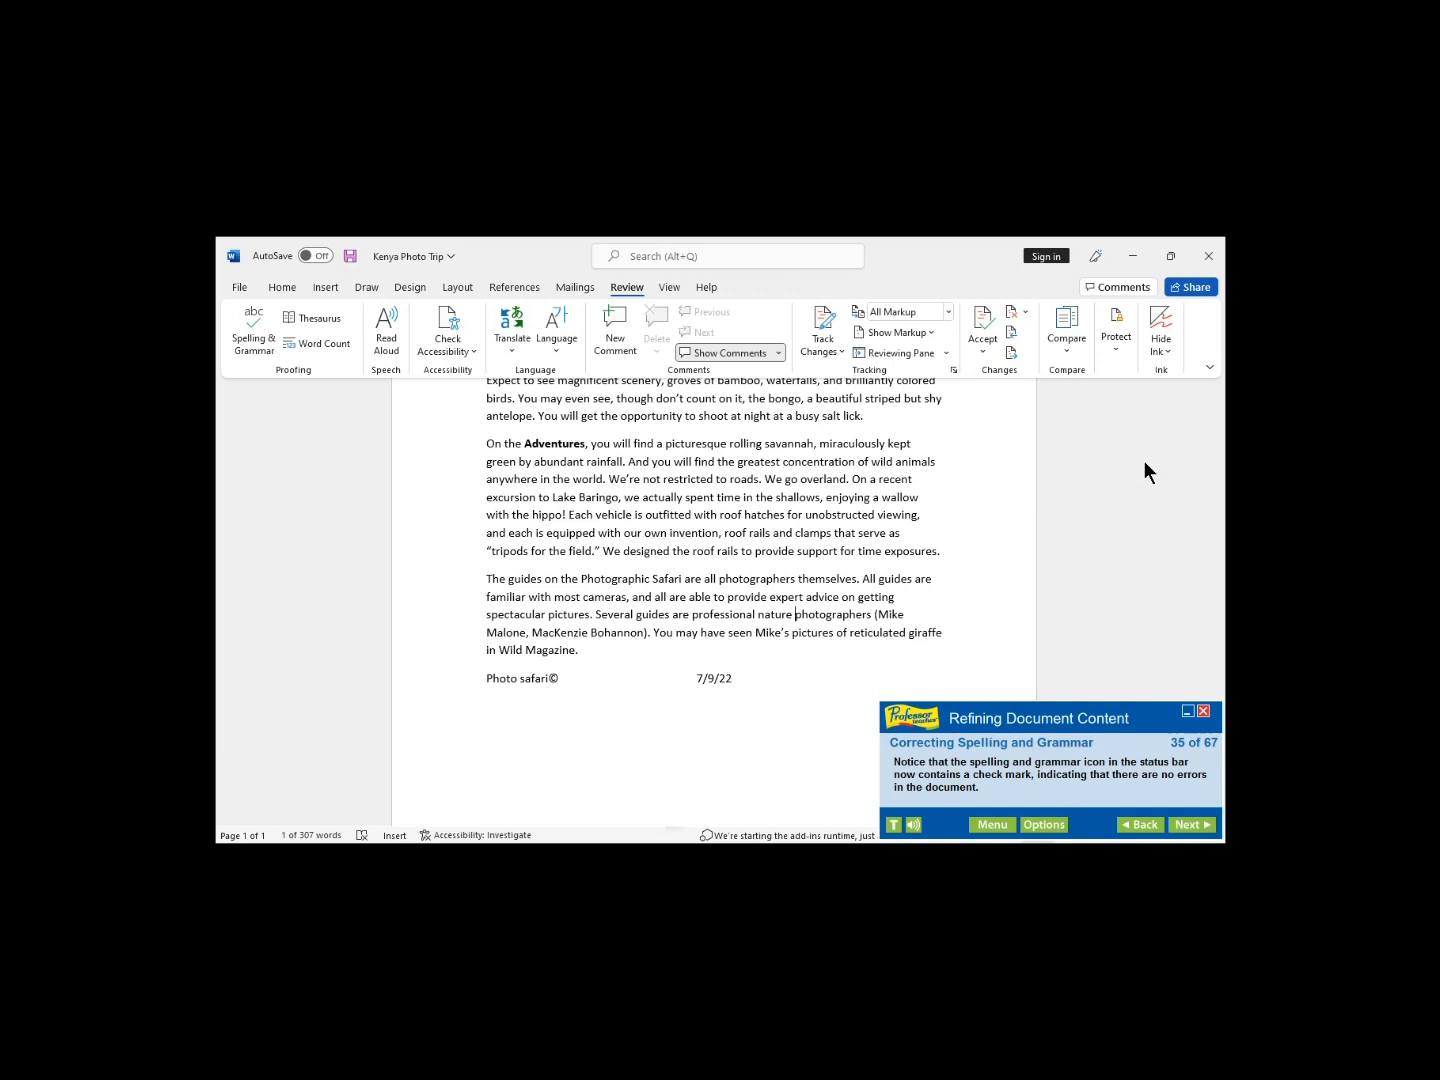
# Step: Advance the lesson to Using Word Count, view the word count summary for the whole document, and close it
pyautogui.click(1192, 823)
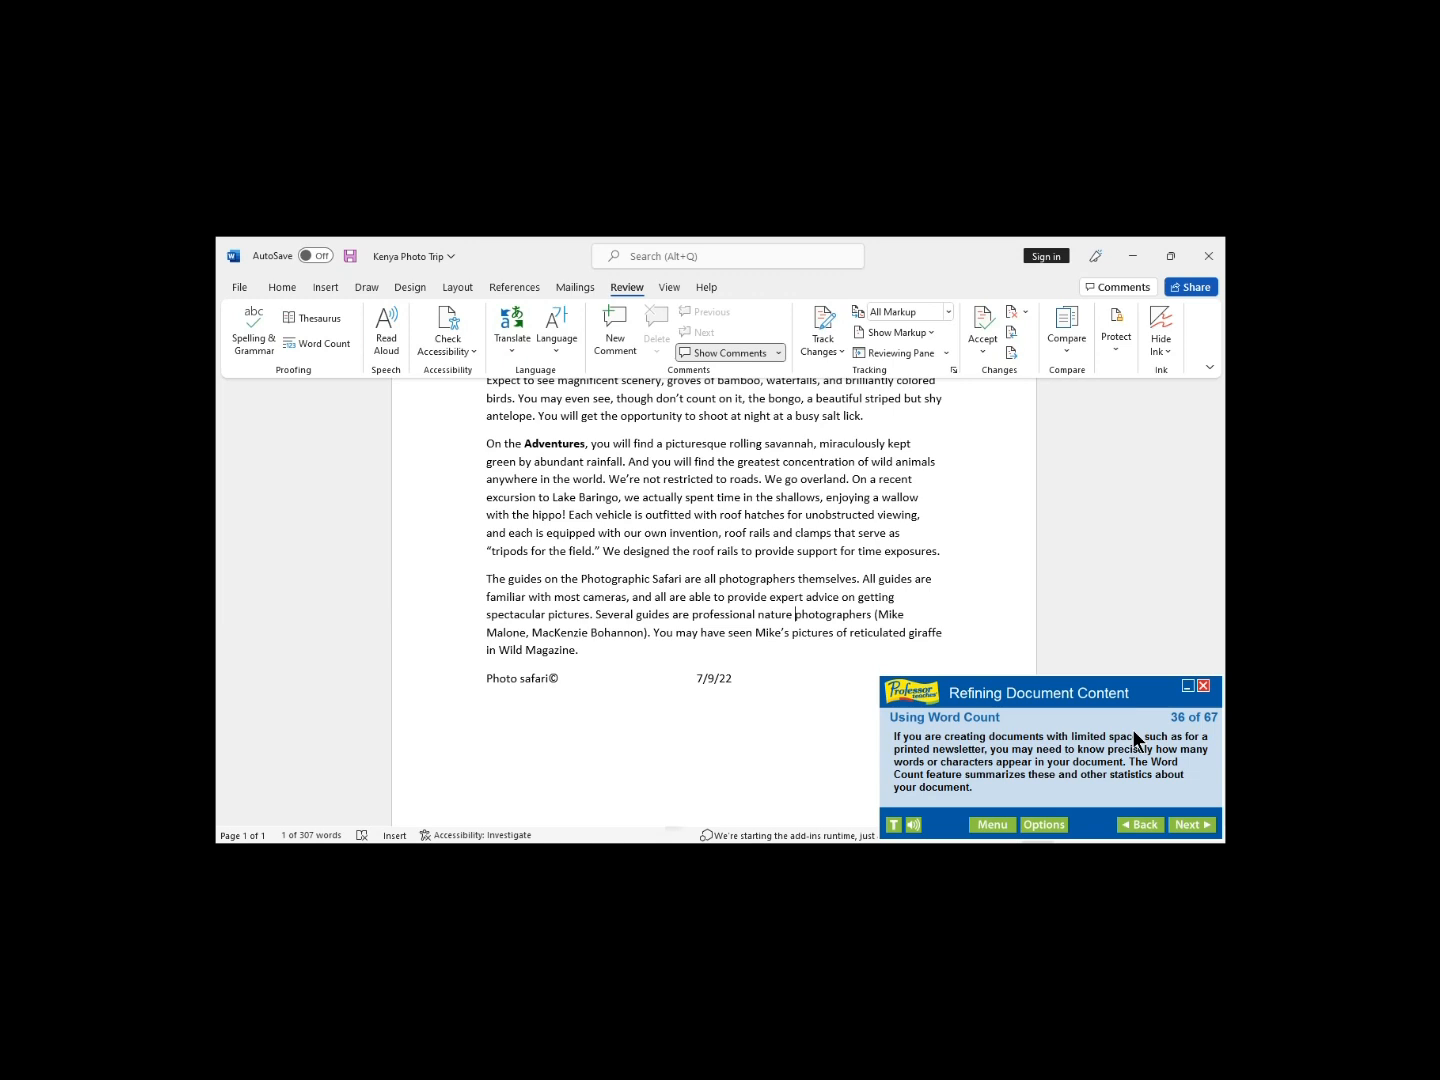
pyautogui.click(1196, 826)
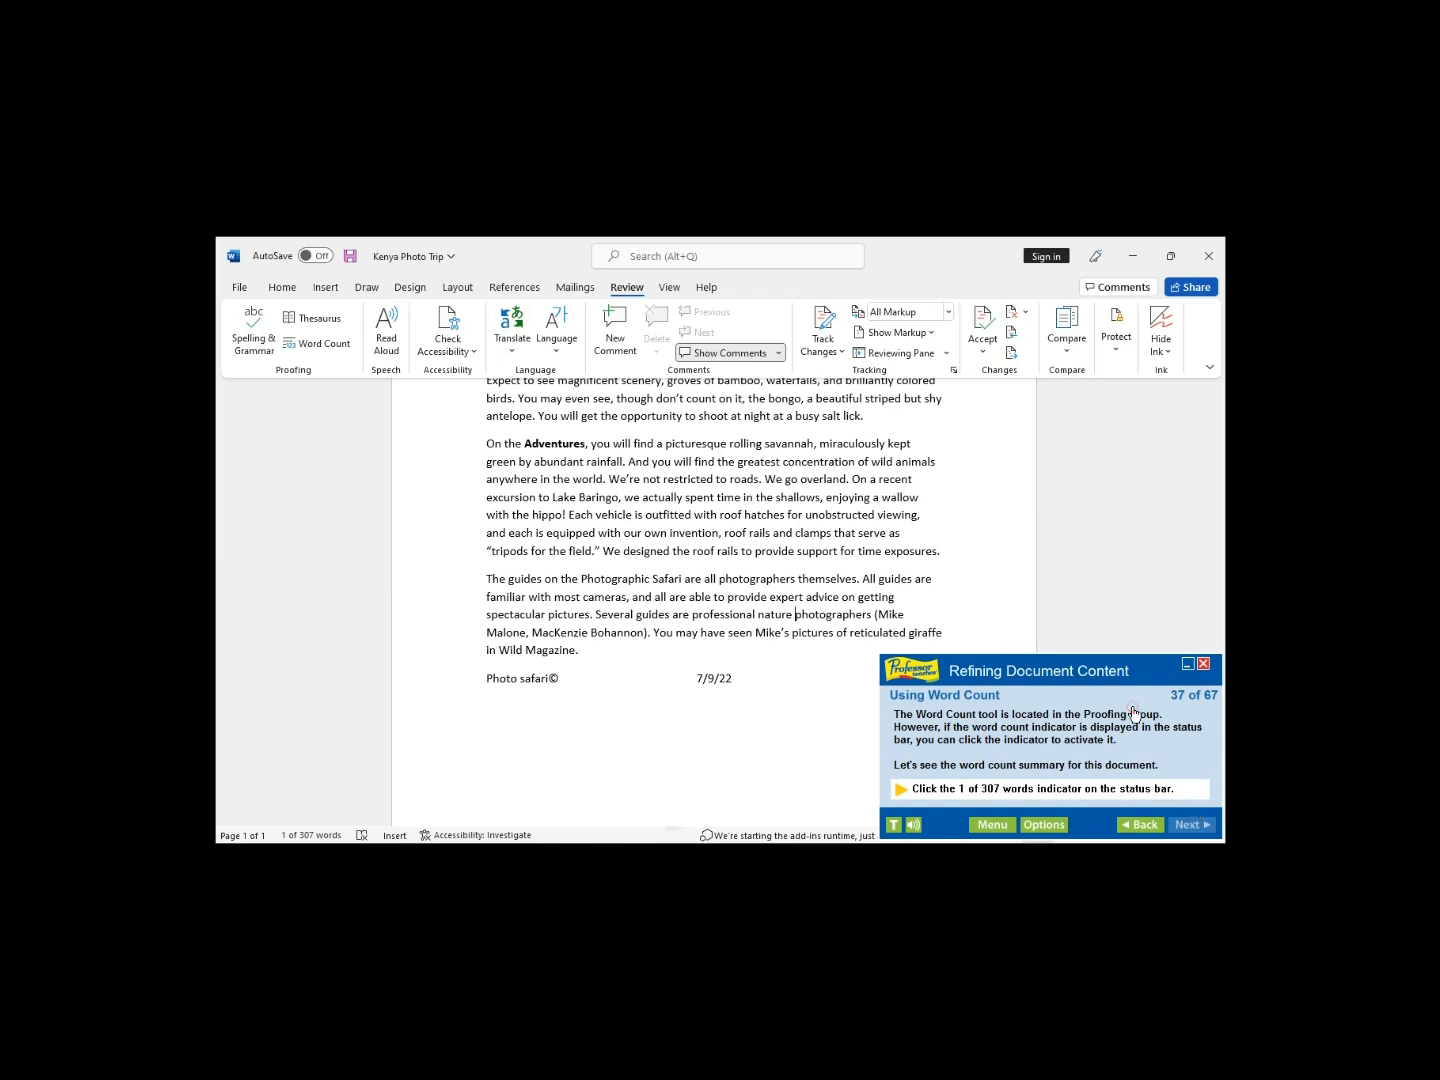
pyautogui.click(1101, 509)
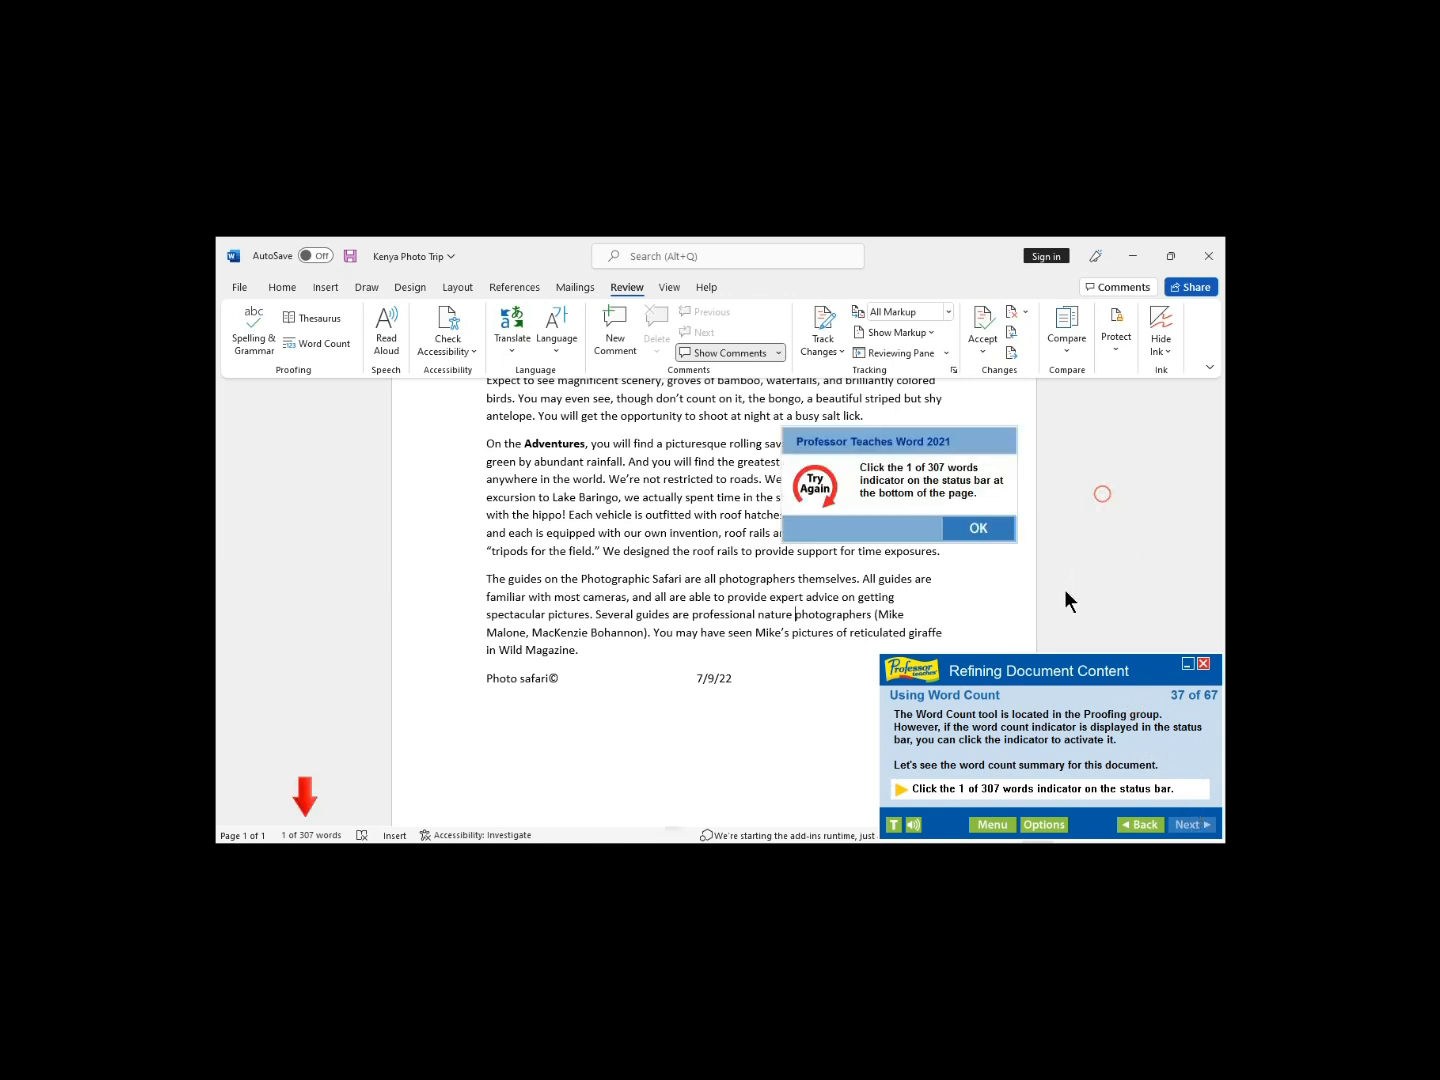
pyautogui.click(960, 522)
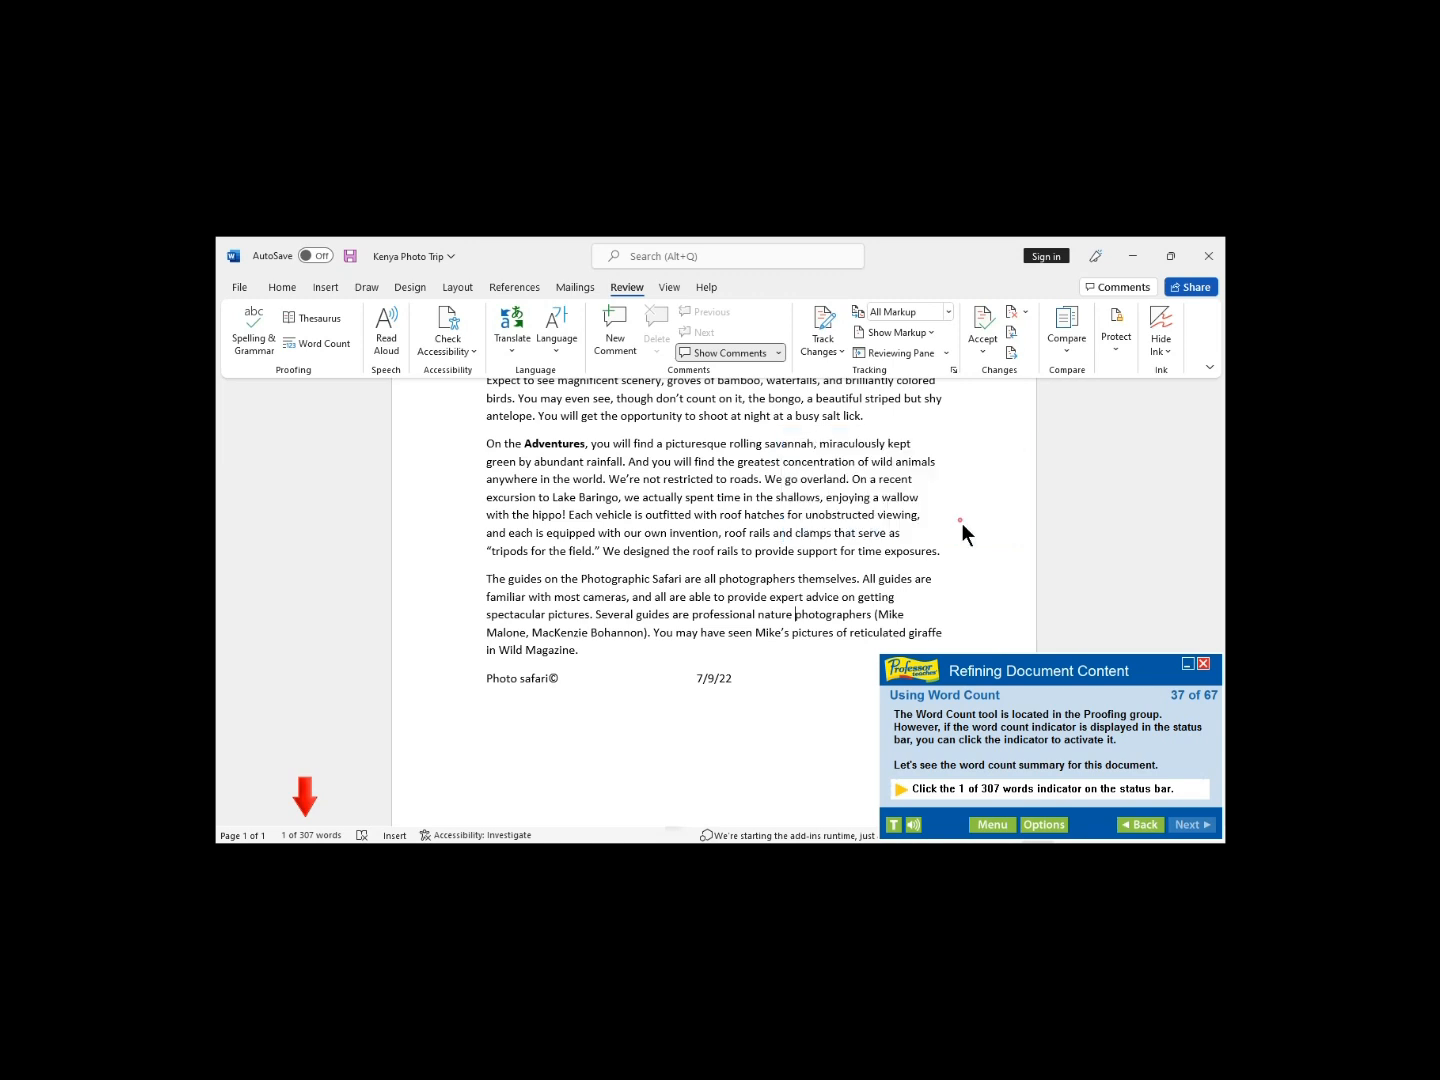
pyautogui.click(302, 836)
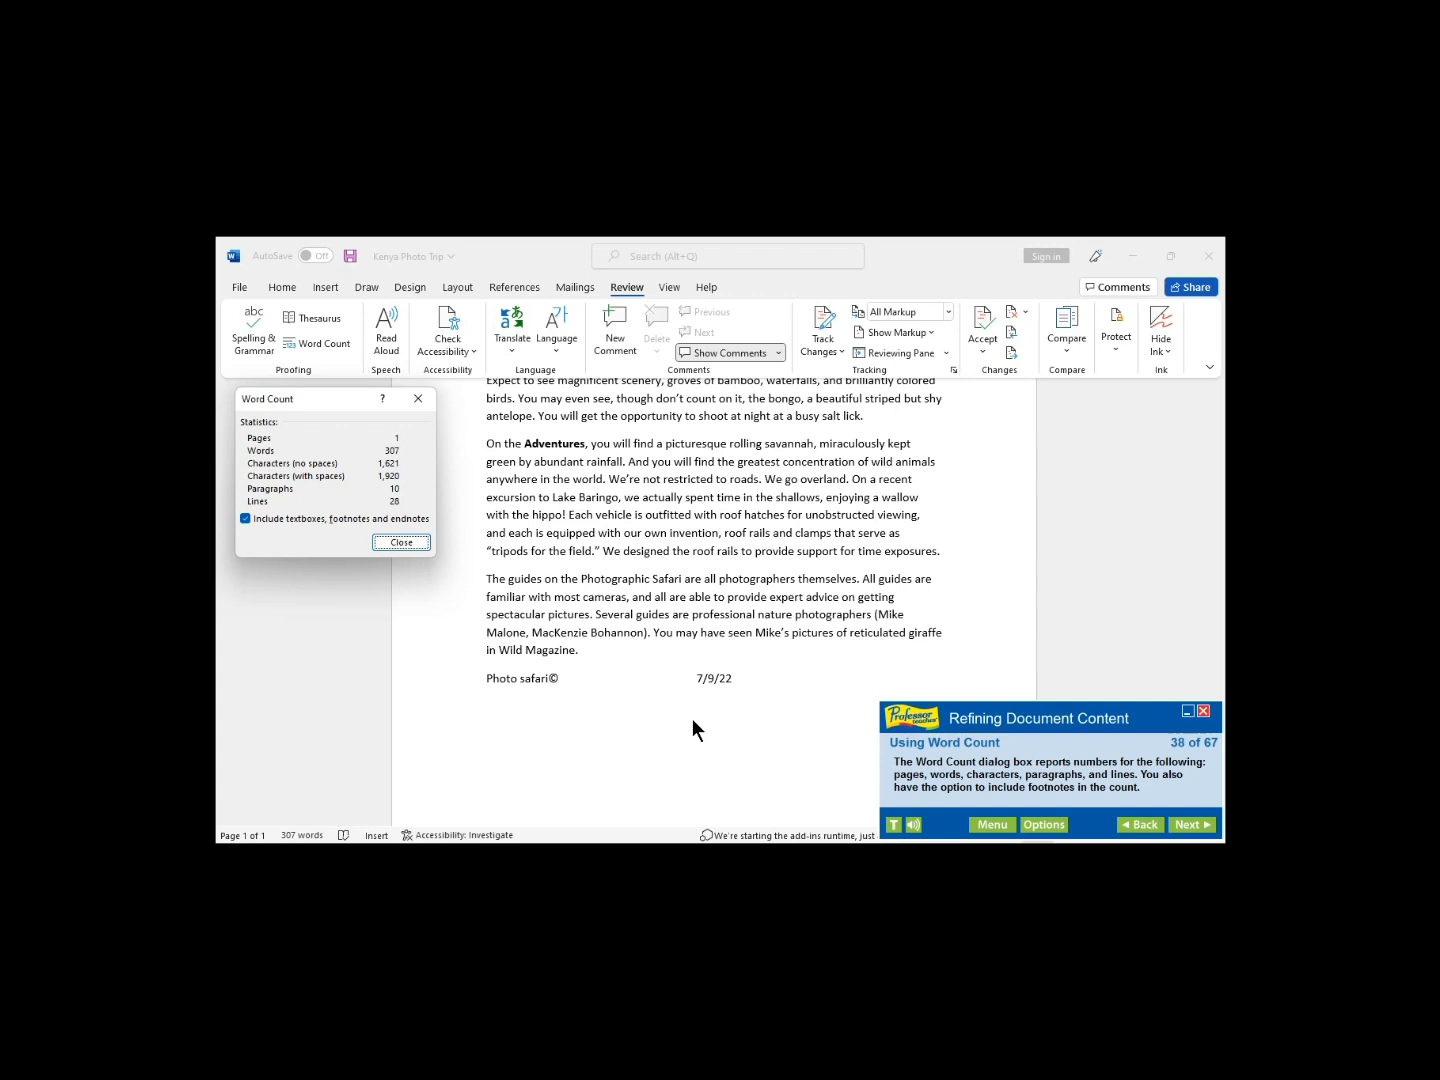
pyautogui.click(1178, 824)
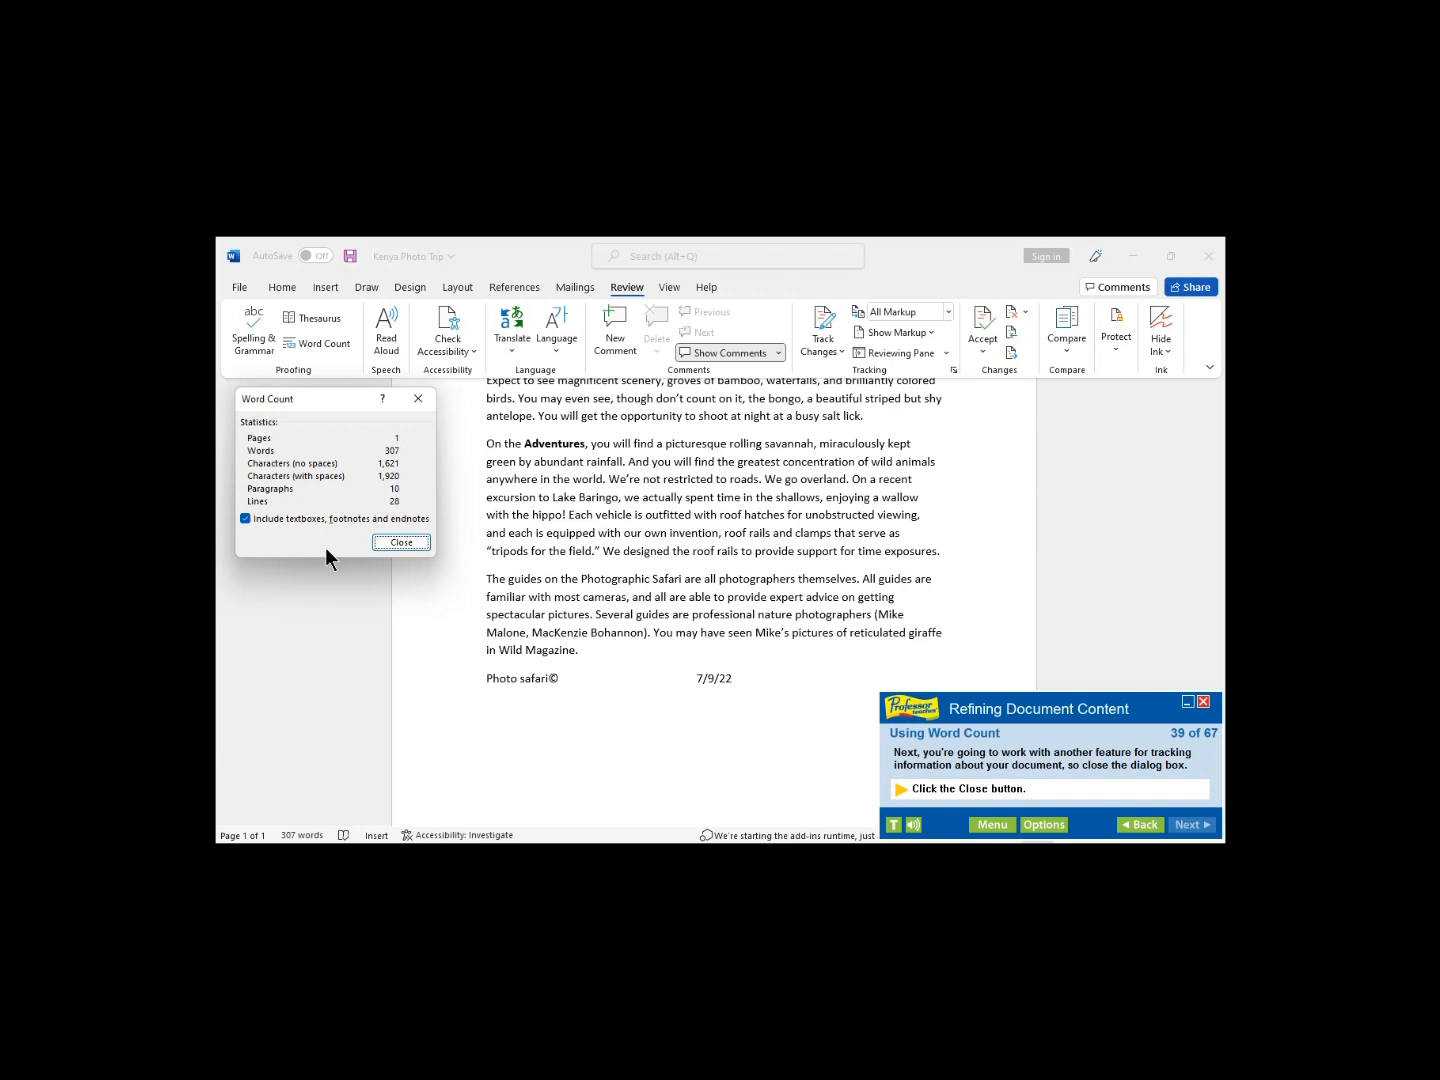
pyautogui.click(404, 546)
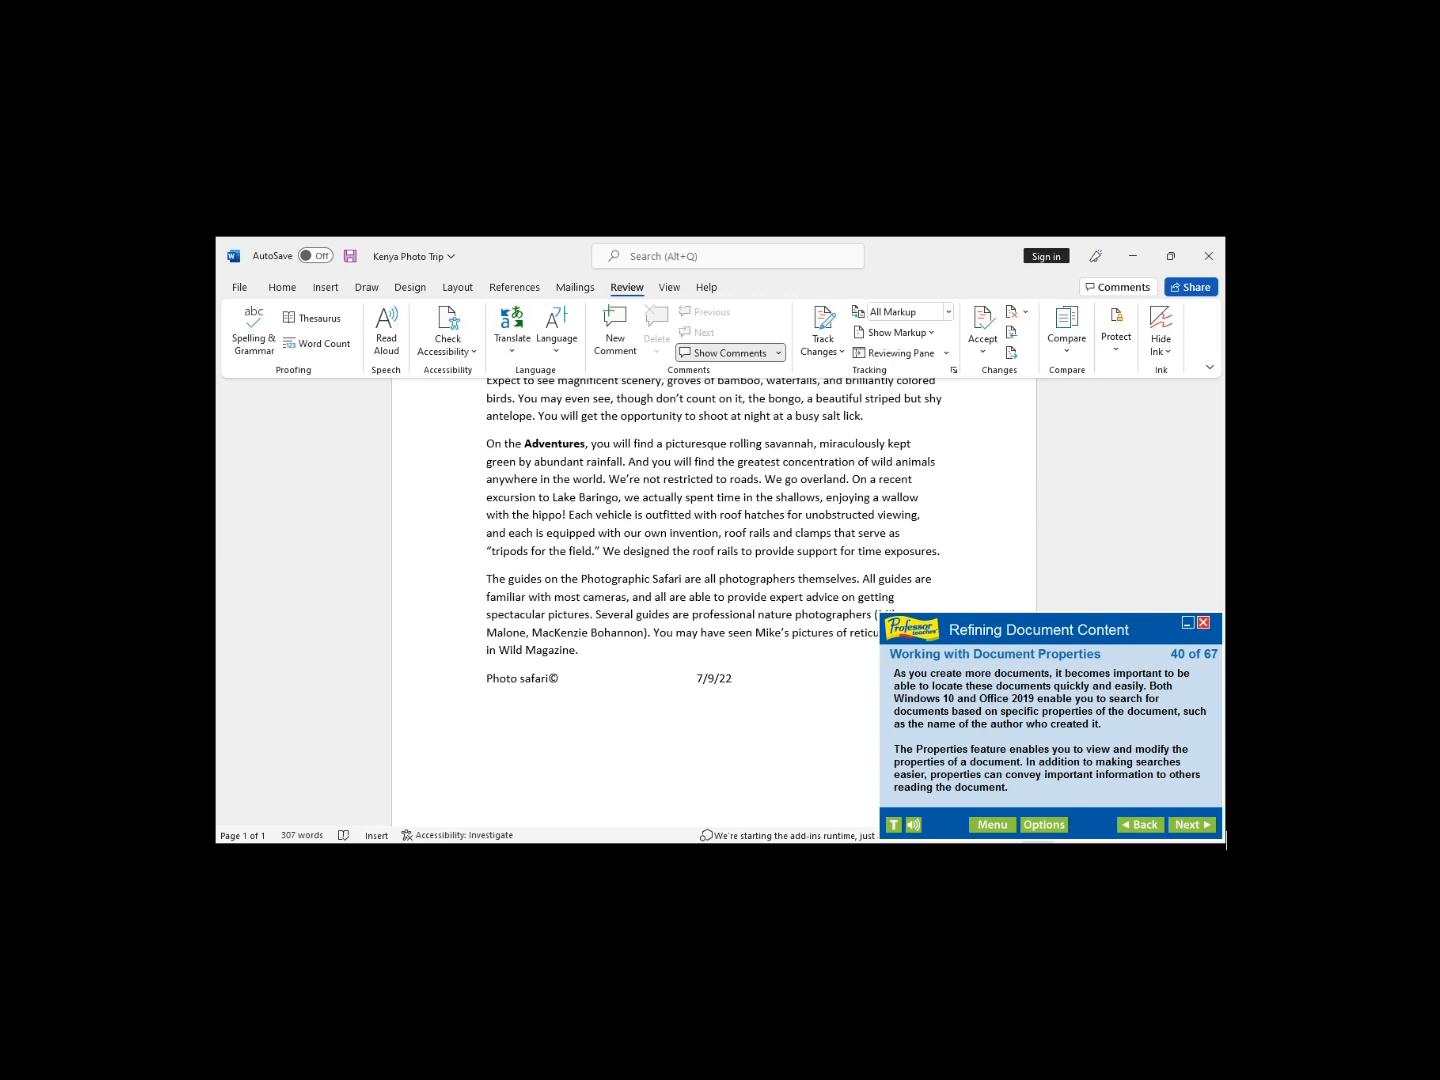
# Step: Advance to the document properties exercise and change the document's Title property to "Kenya Trip"
pyautogui.click(1192, 824)
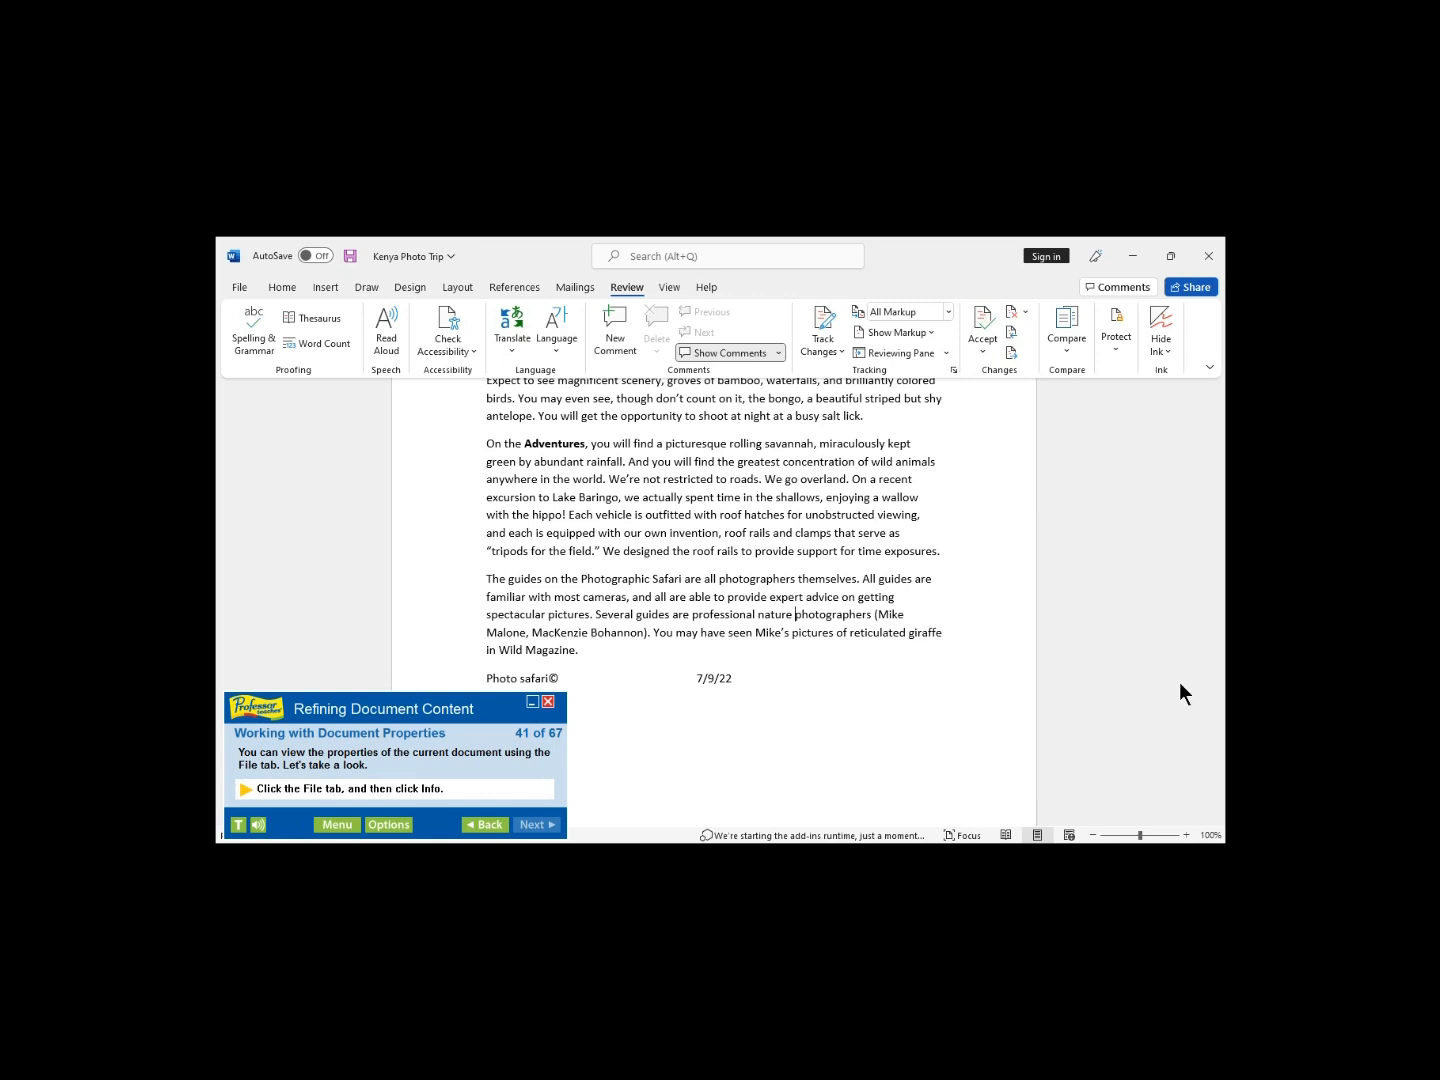
pyautogui.click(238, 288)
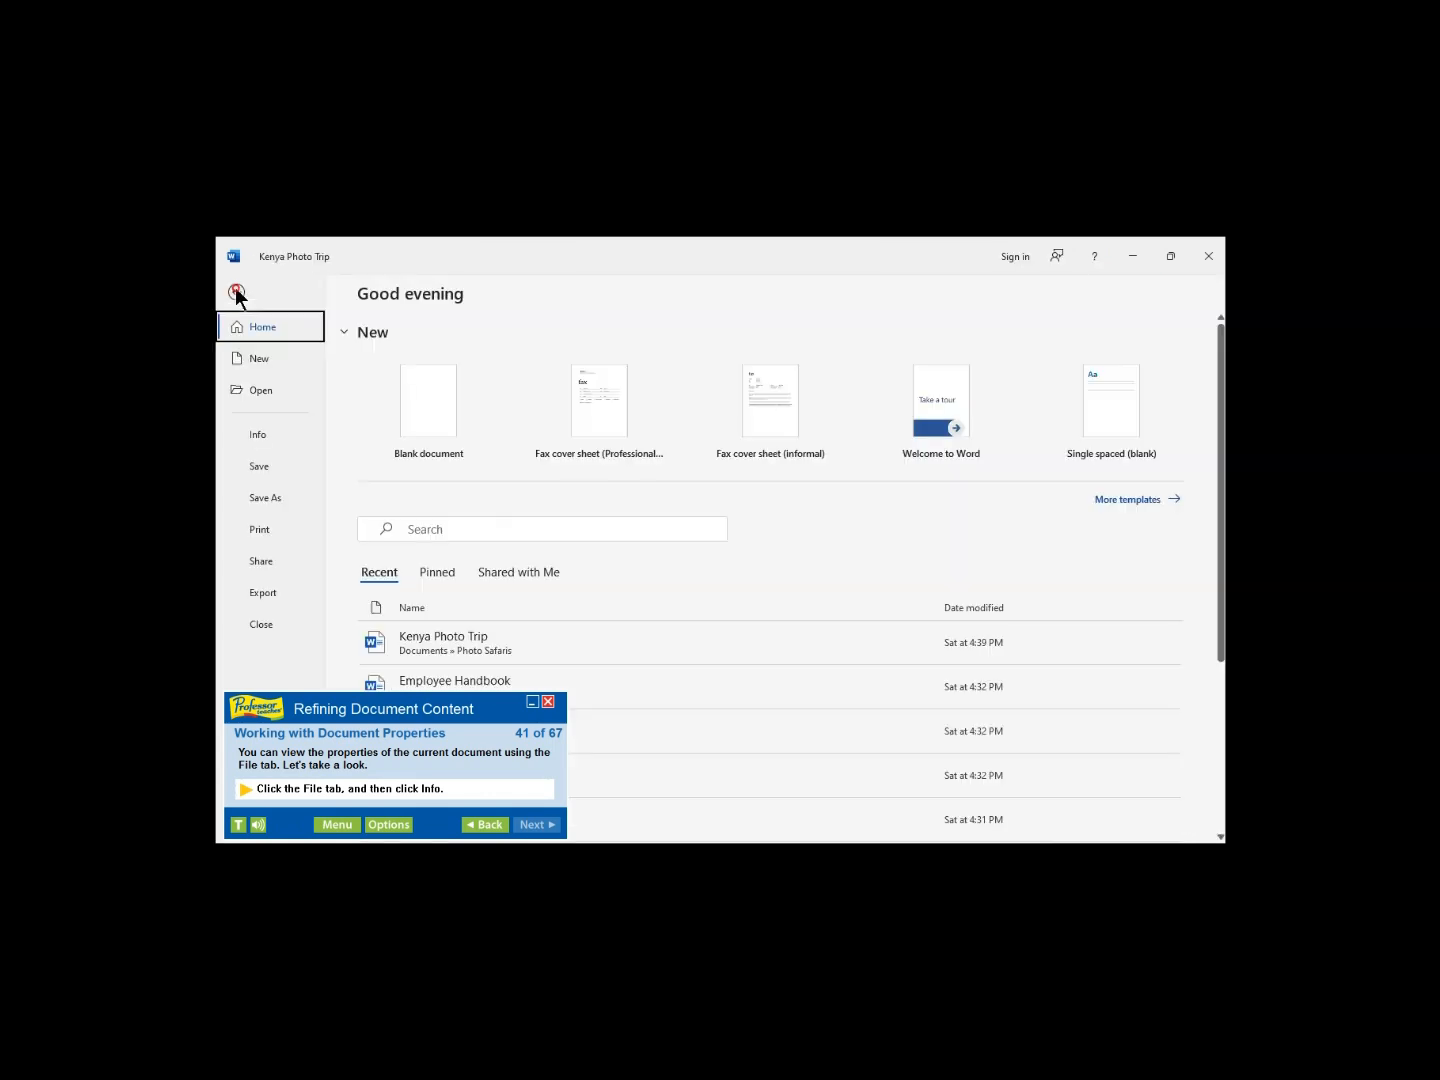
pyautogui.click(258, 435)
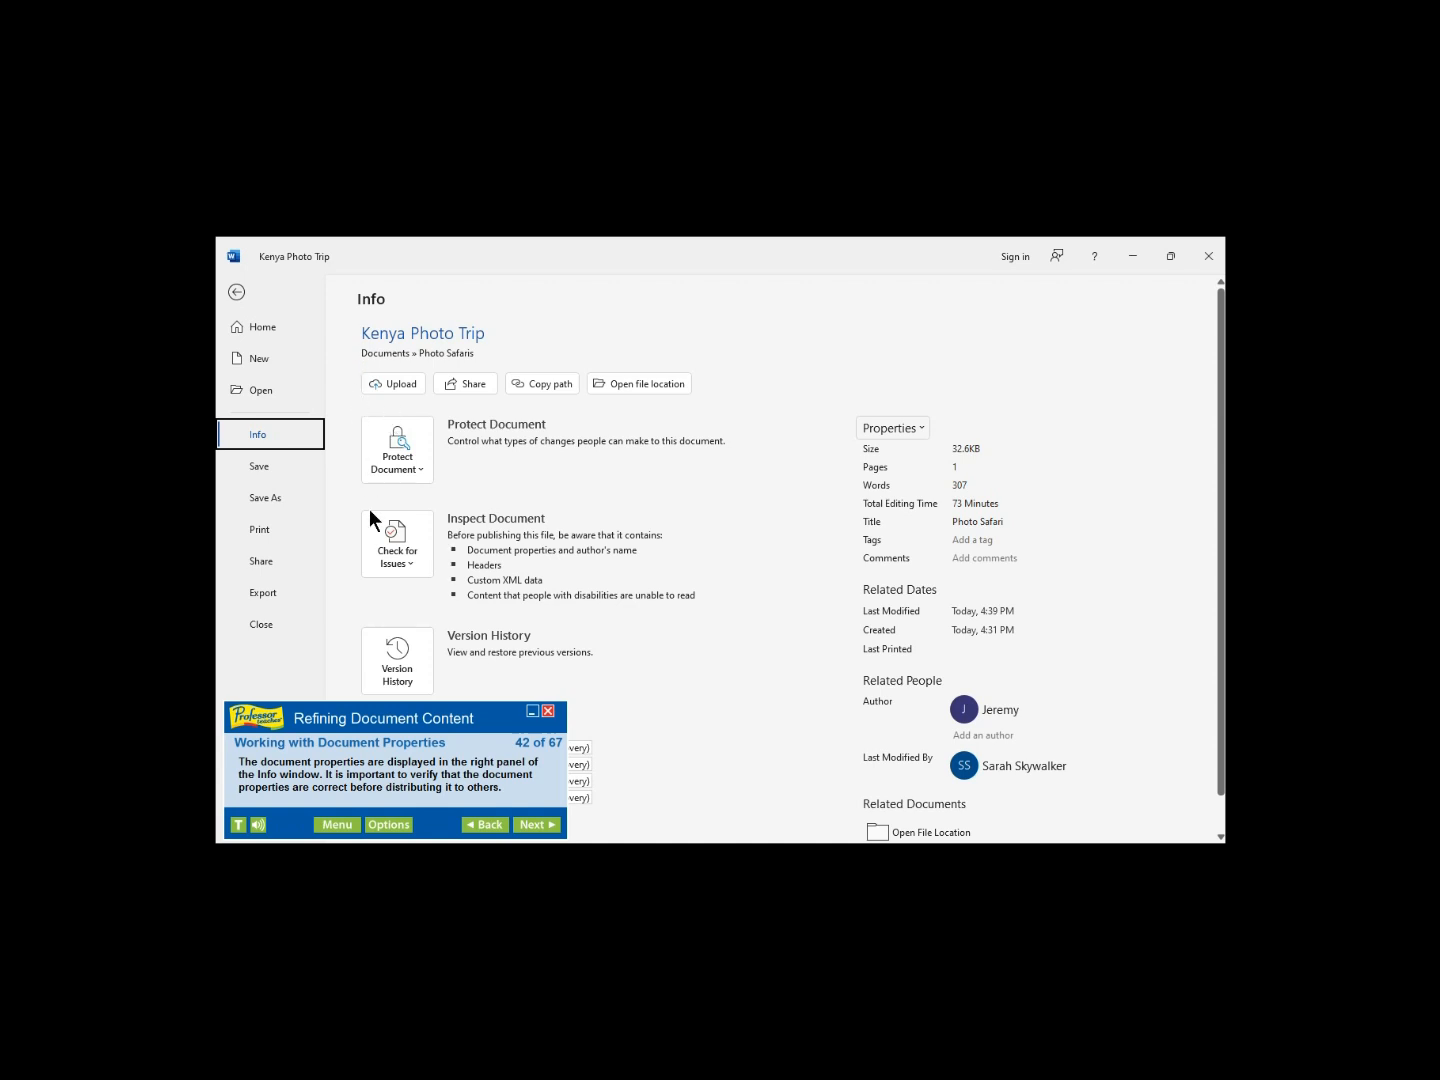
pyautogui.click(537, 824)
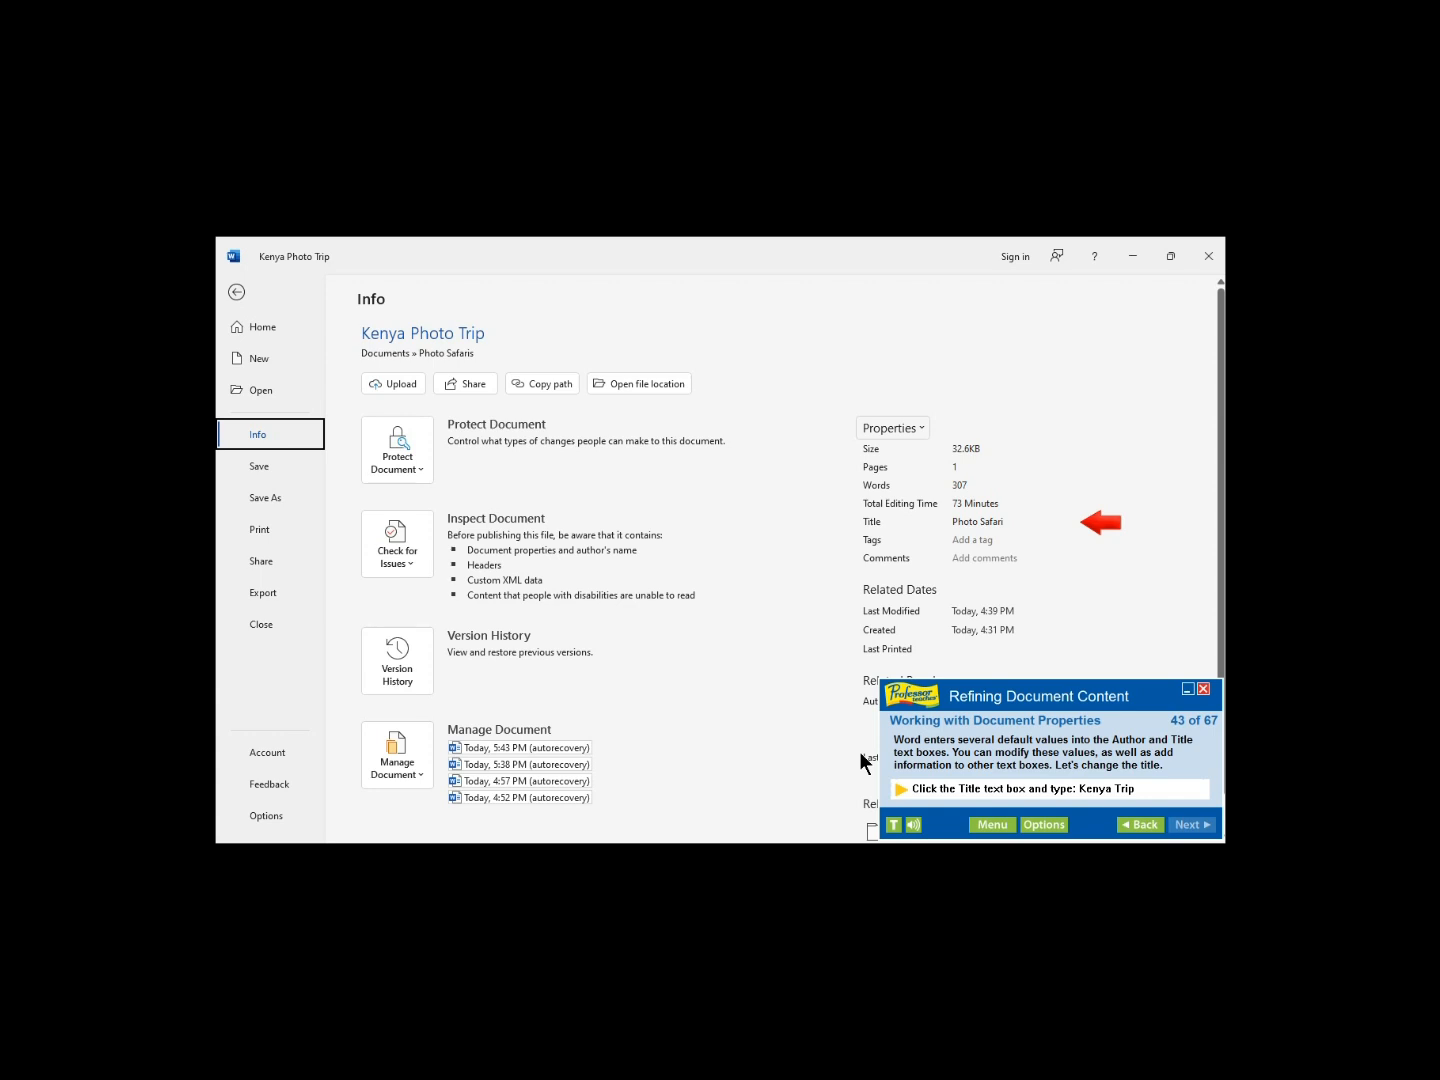
pyautogui.click(976, 521)
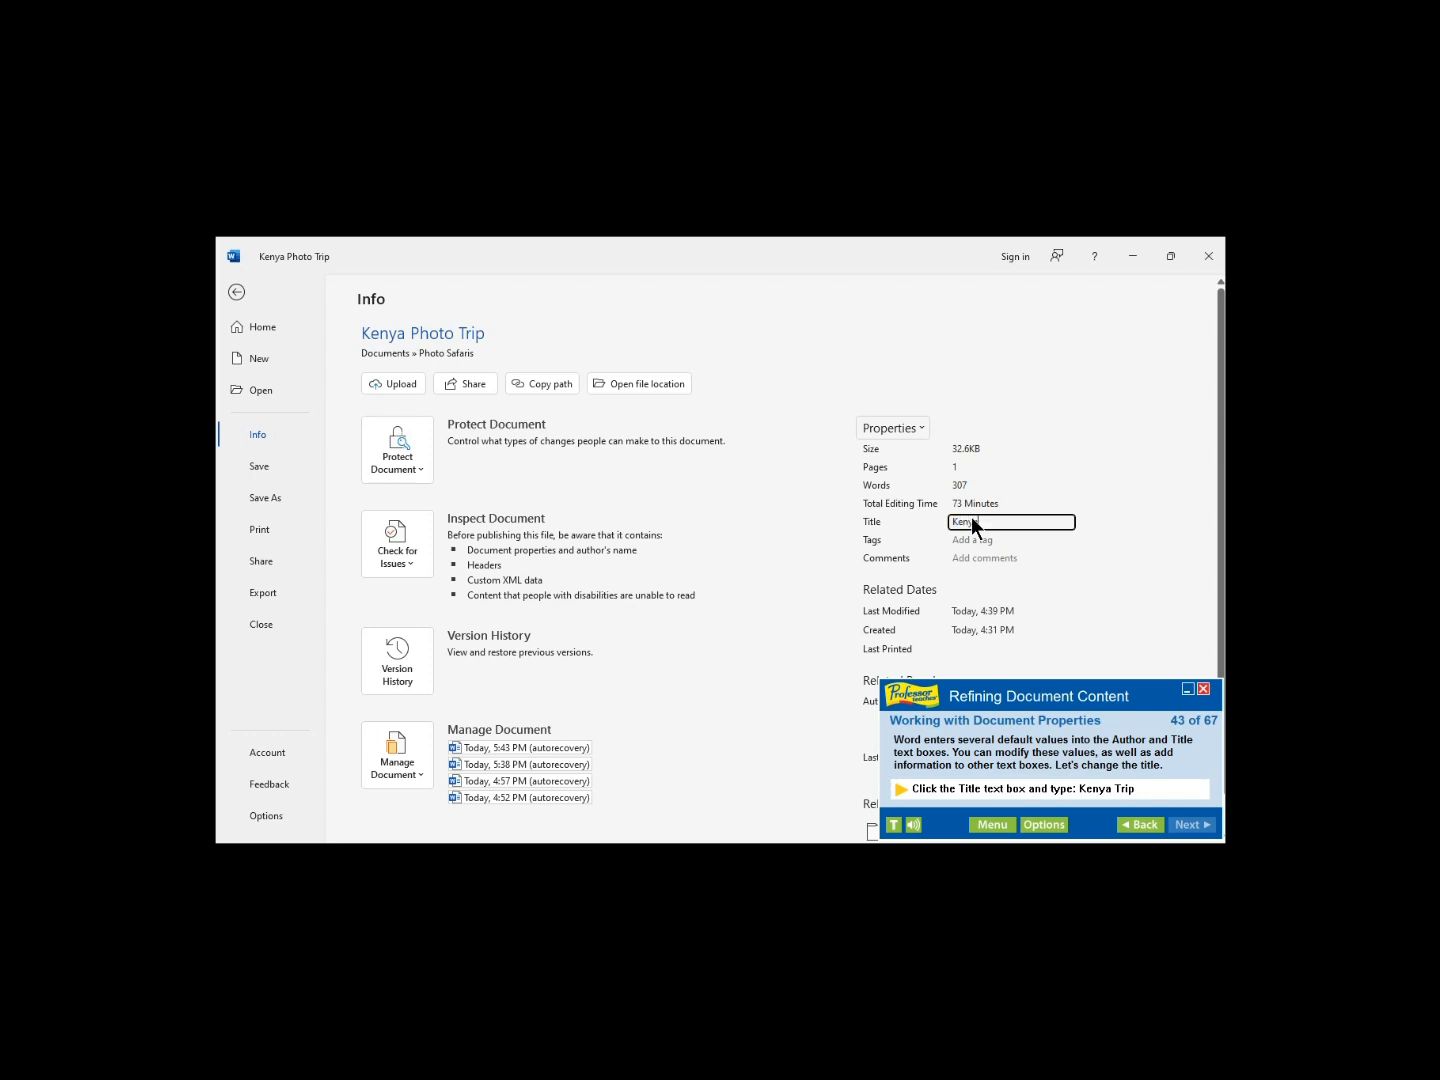
pyautogui.write('ip')
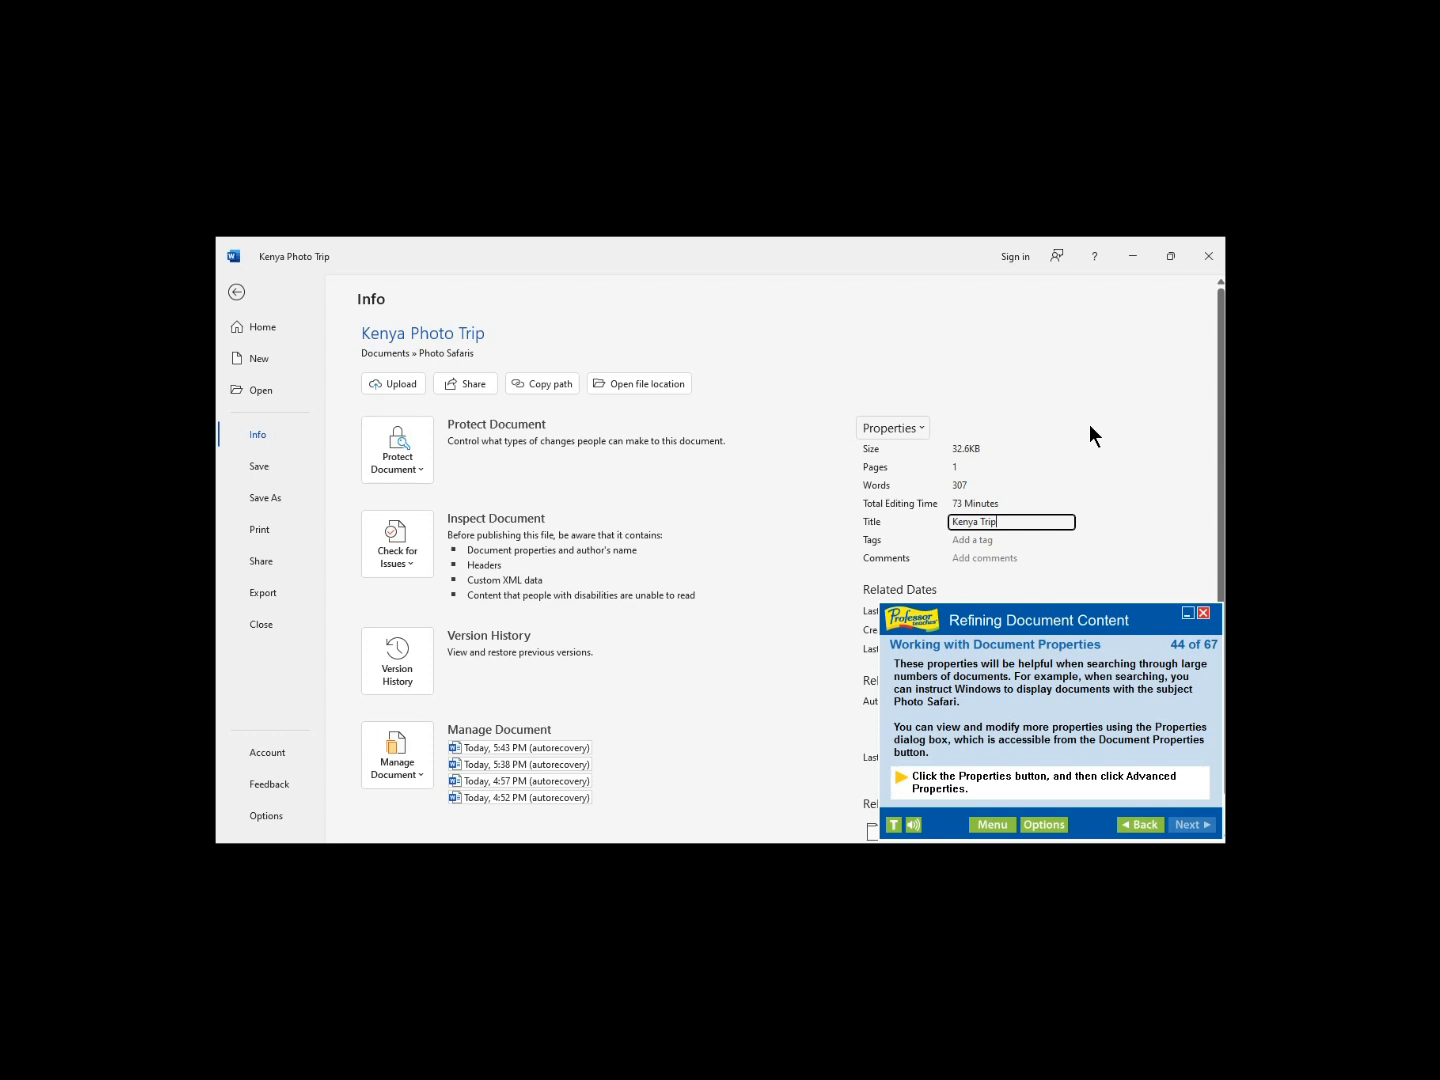
# Step: Add the keywords "savannah, moorlands" to the summary in the document's advanced properties and return to the document
pyautogui.click(901, 427)
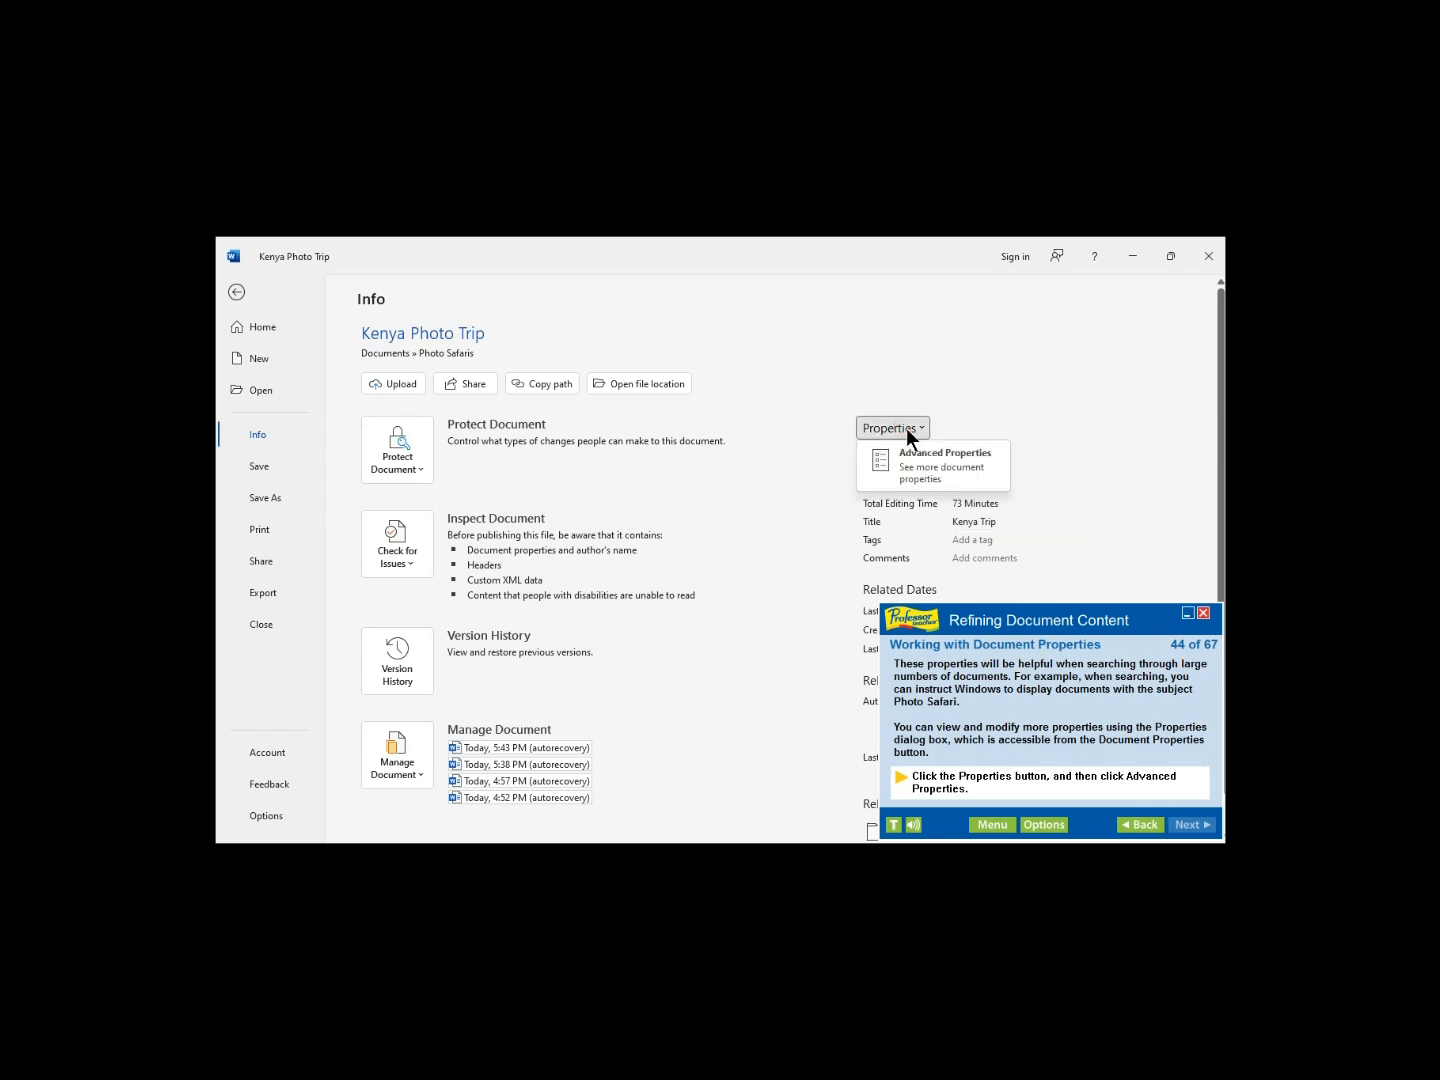
pyautogui.click(942, 466)
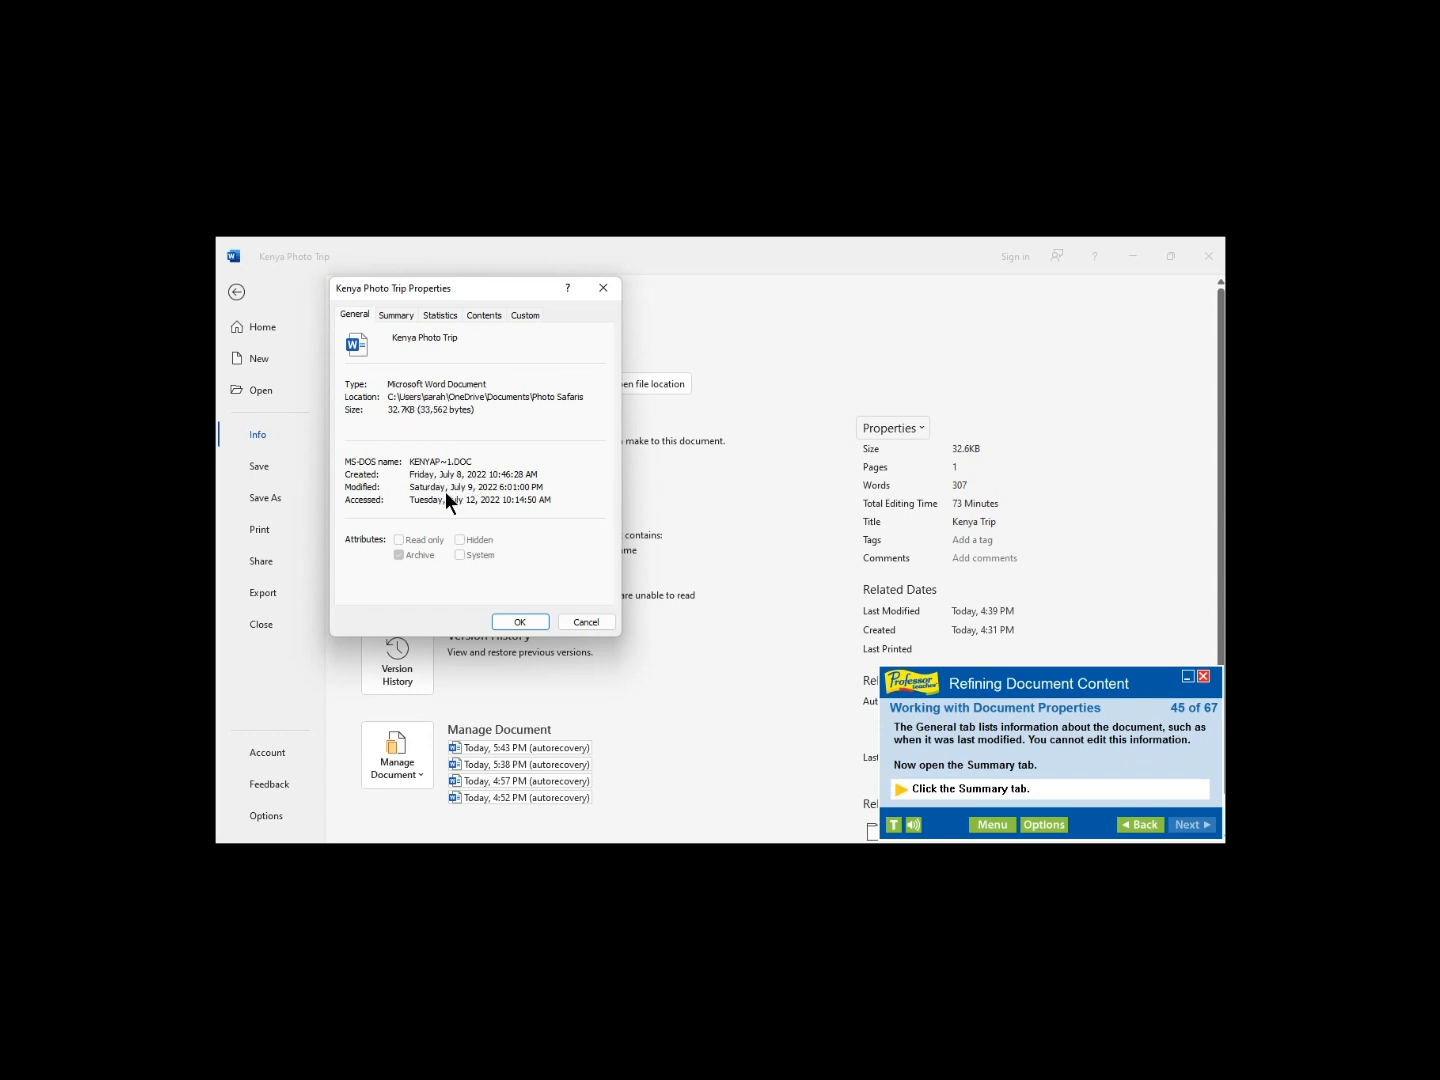
pyautogui.click(396, 315)
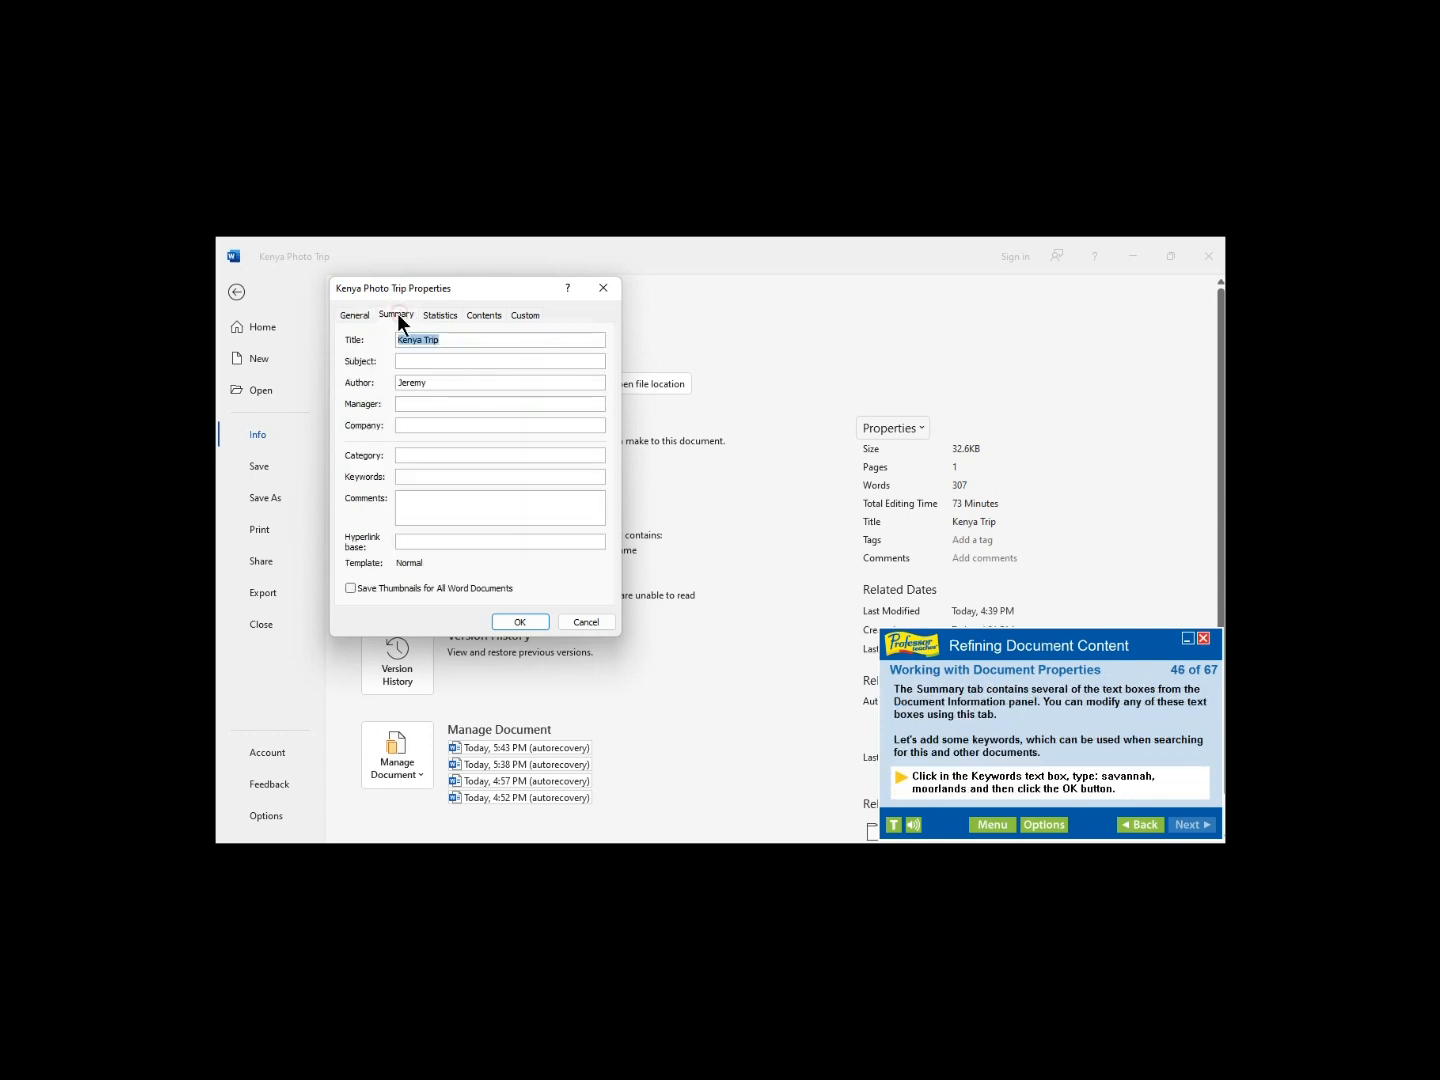
pyautogui.click(411, 477)
pyautogui.write('savannah, moorlands')
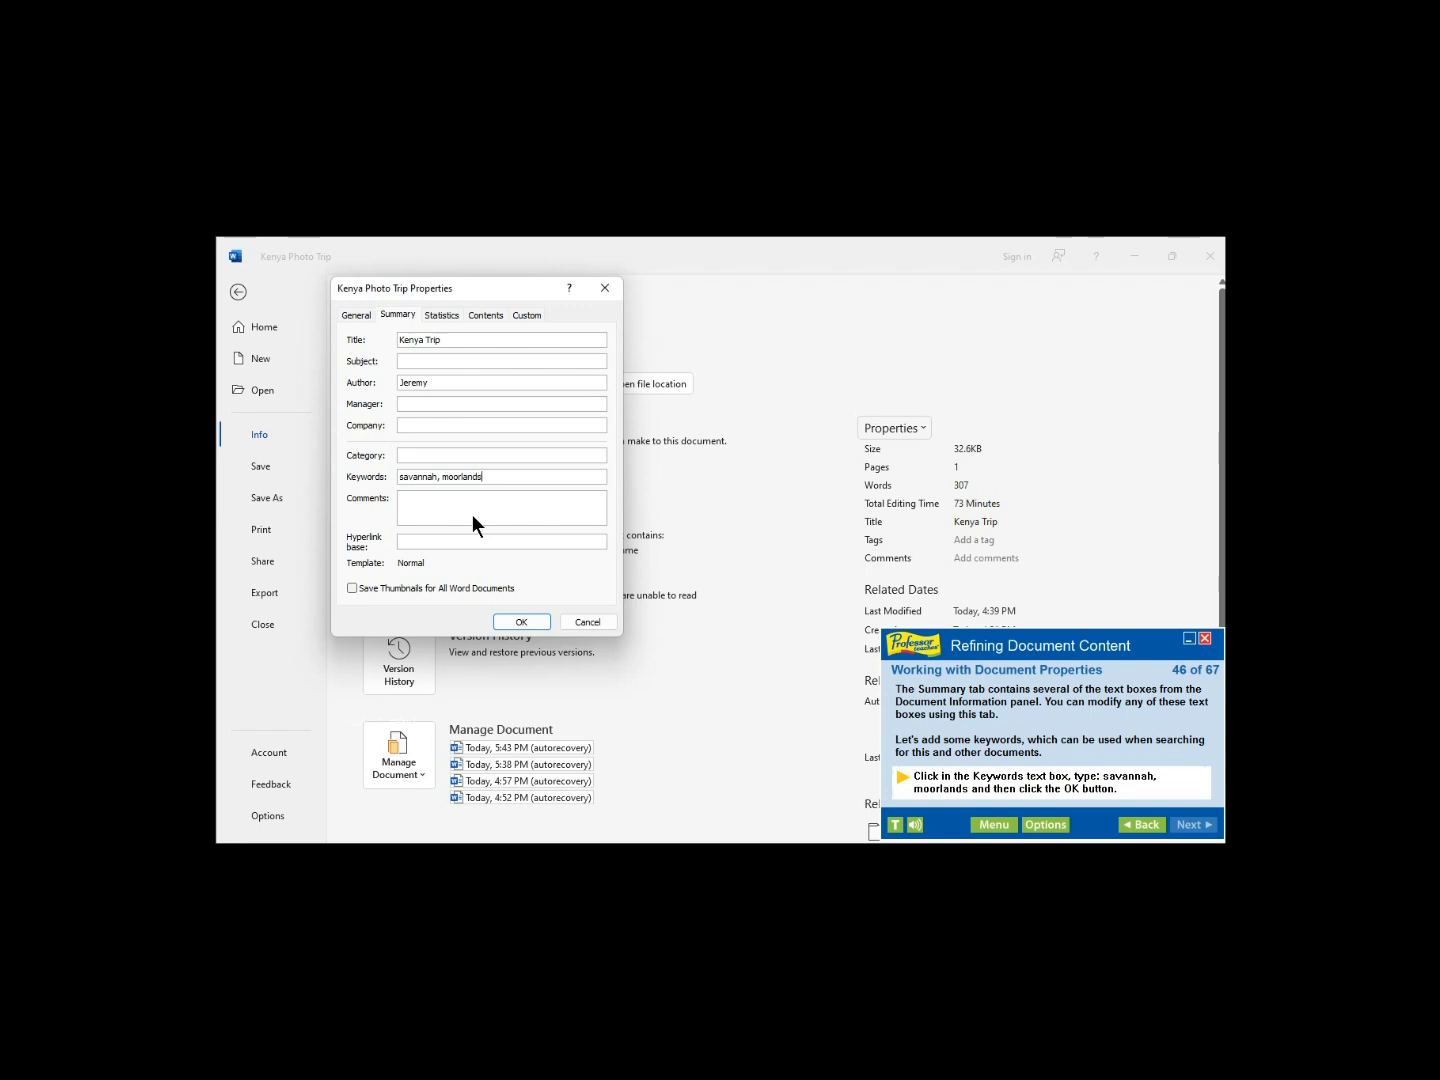
pyautogui.click(473, 514)
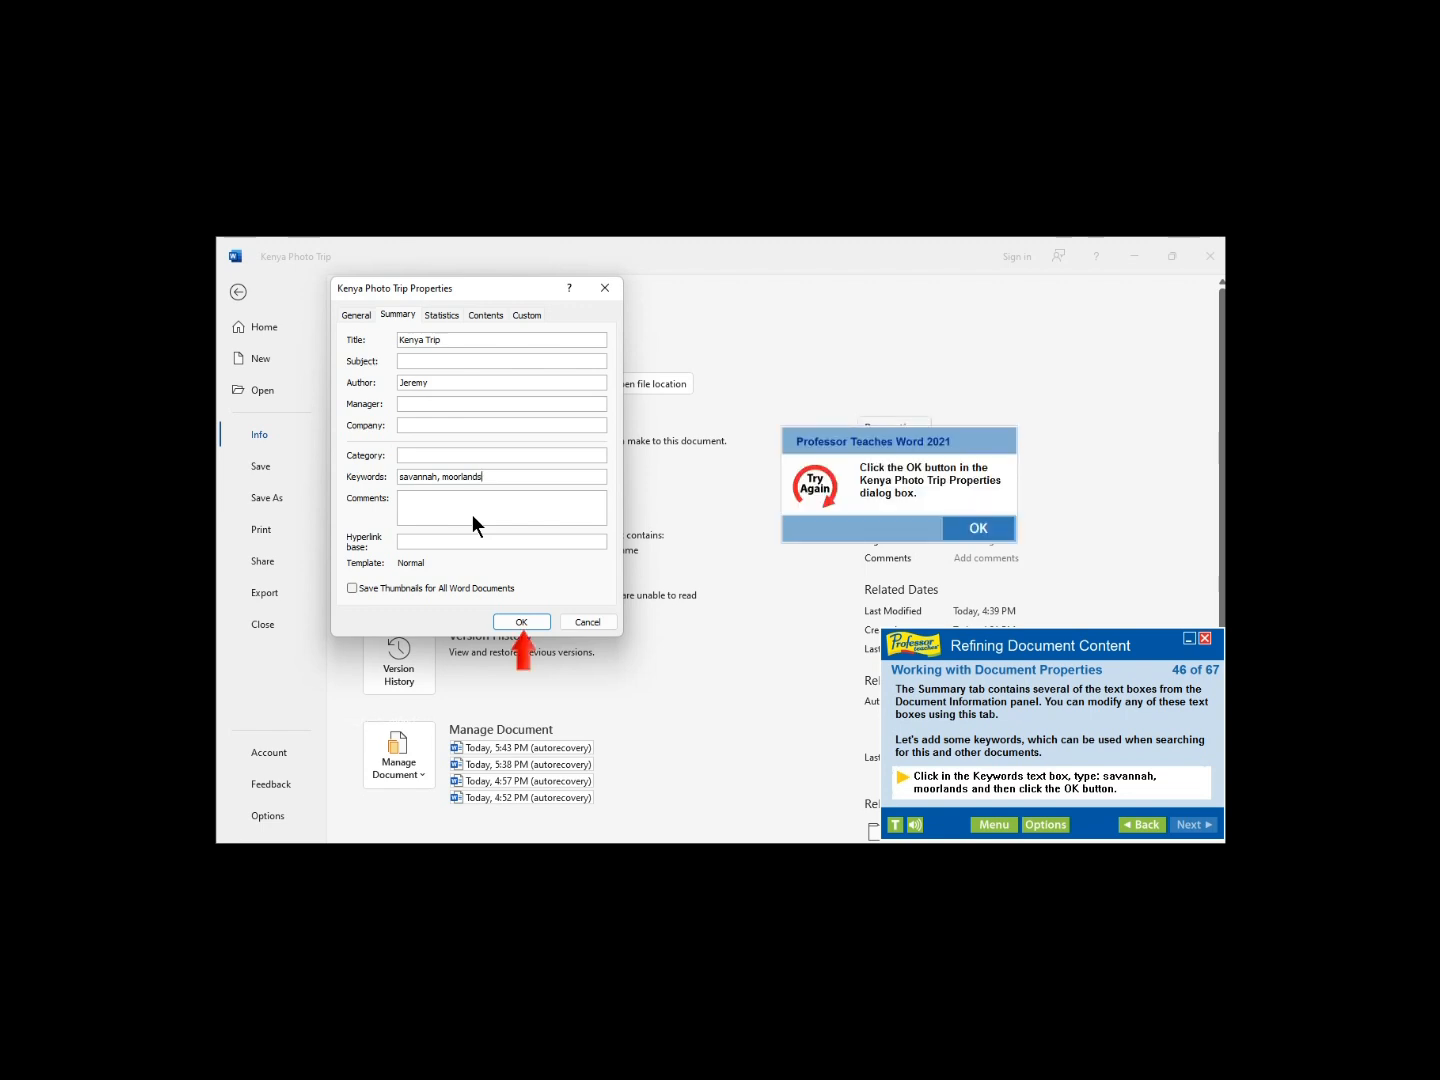
pyautogui.click(952, 528)
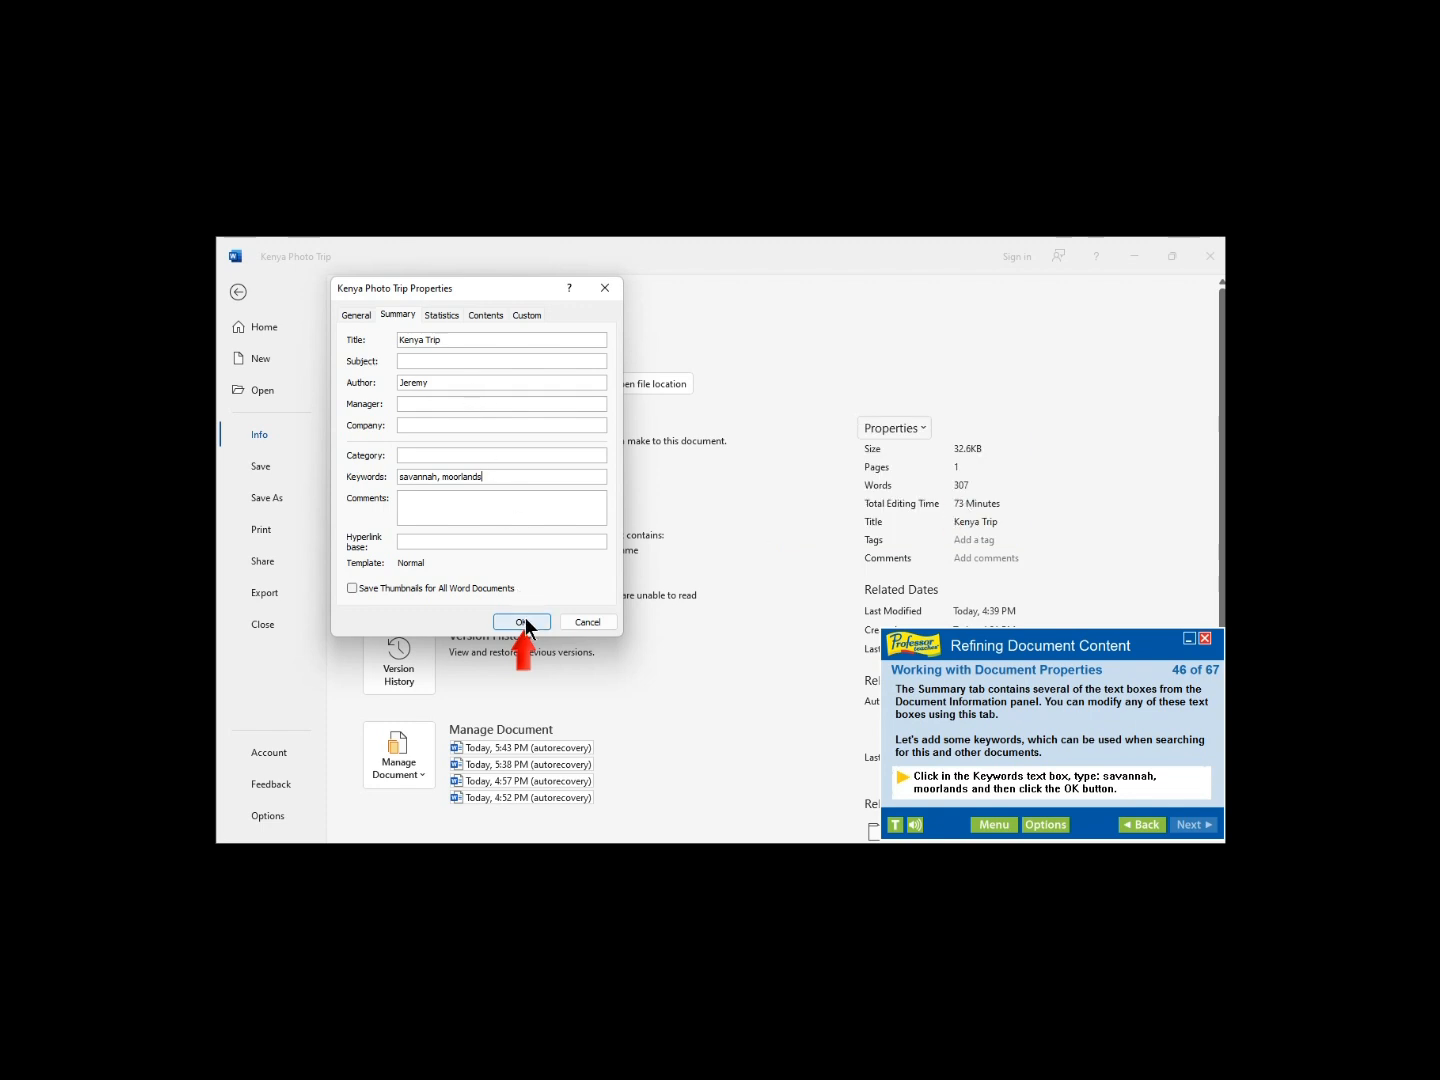
pyautogui.click(522, 622)
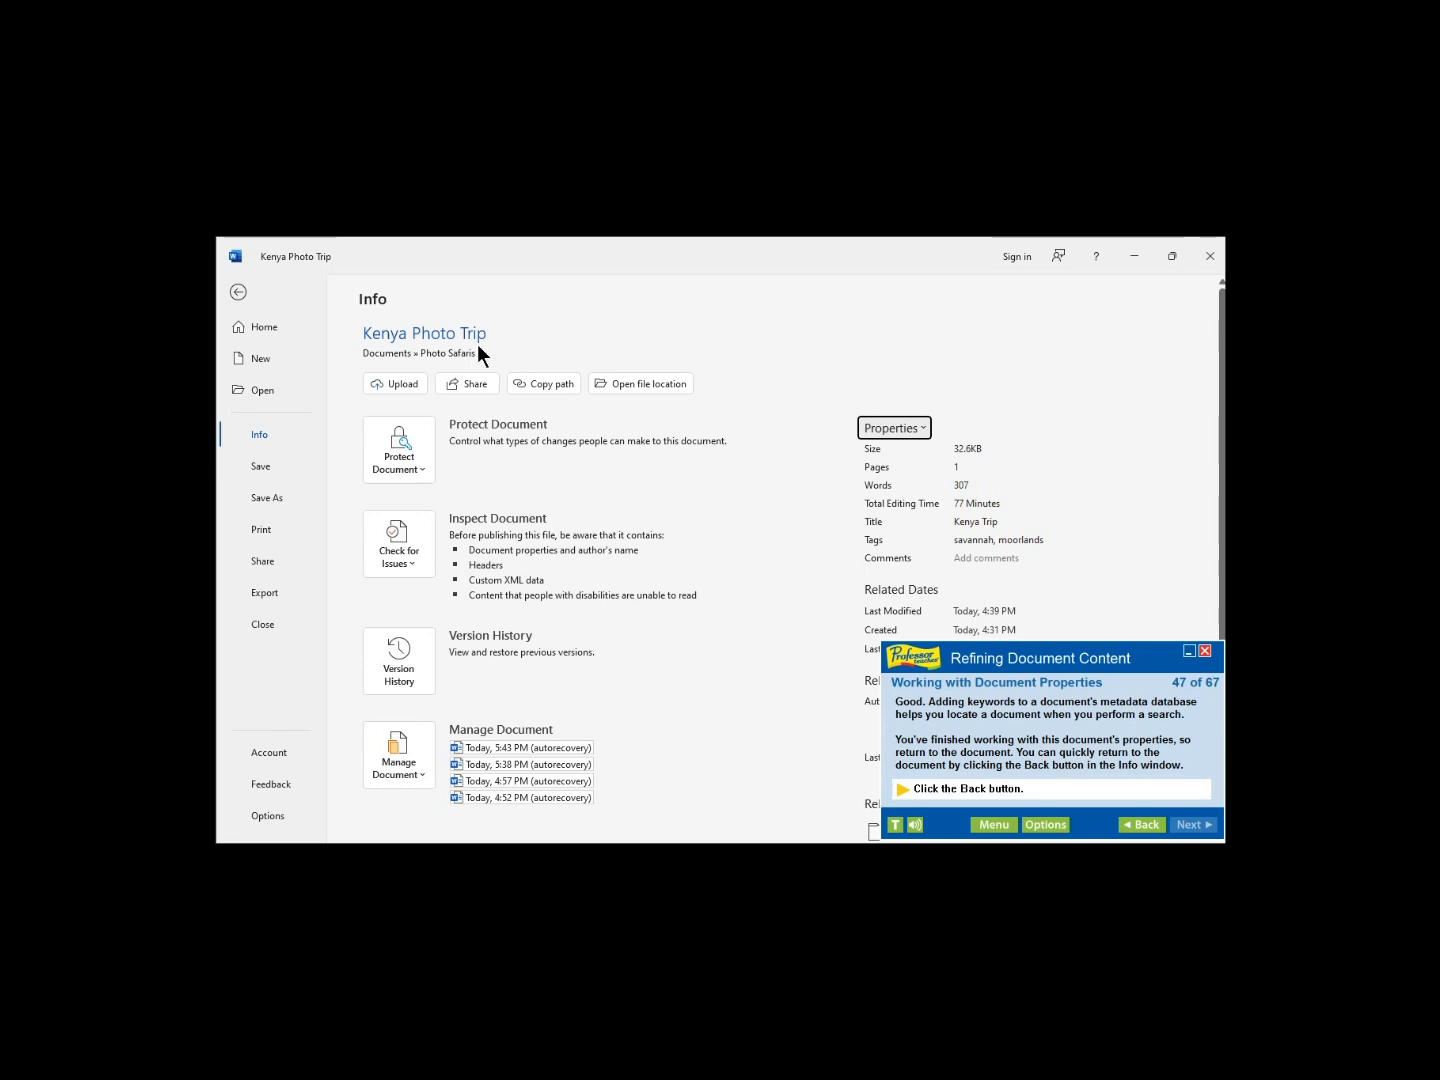
pyautogui.click(239, 293)
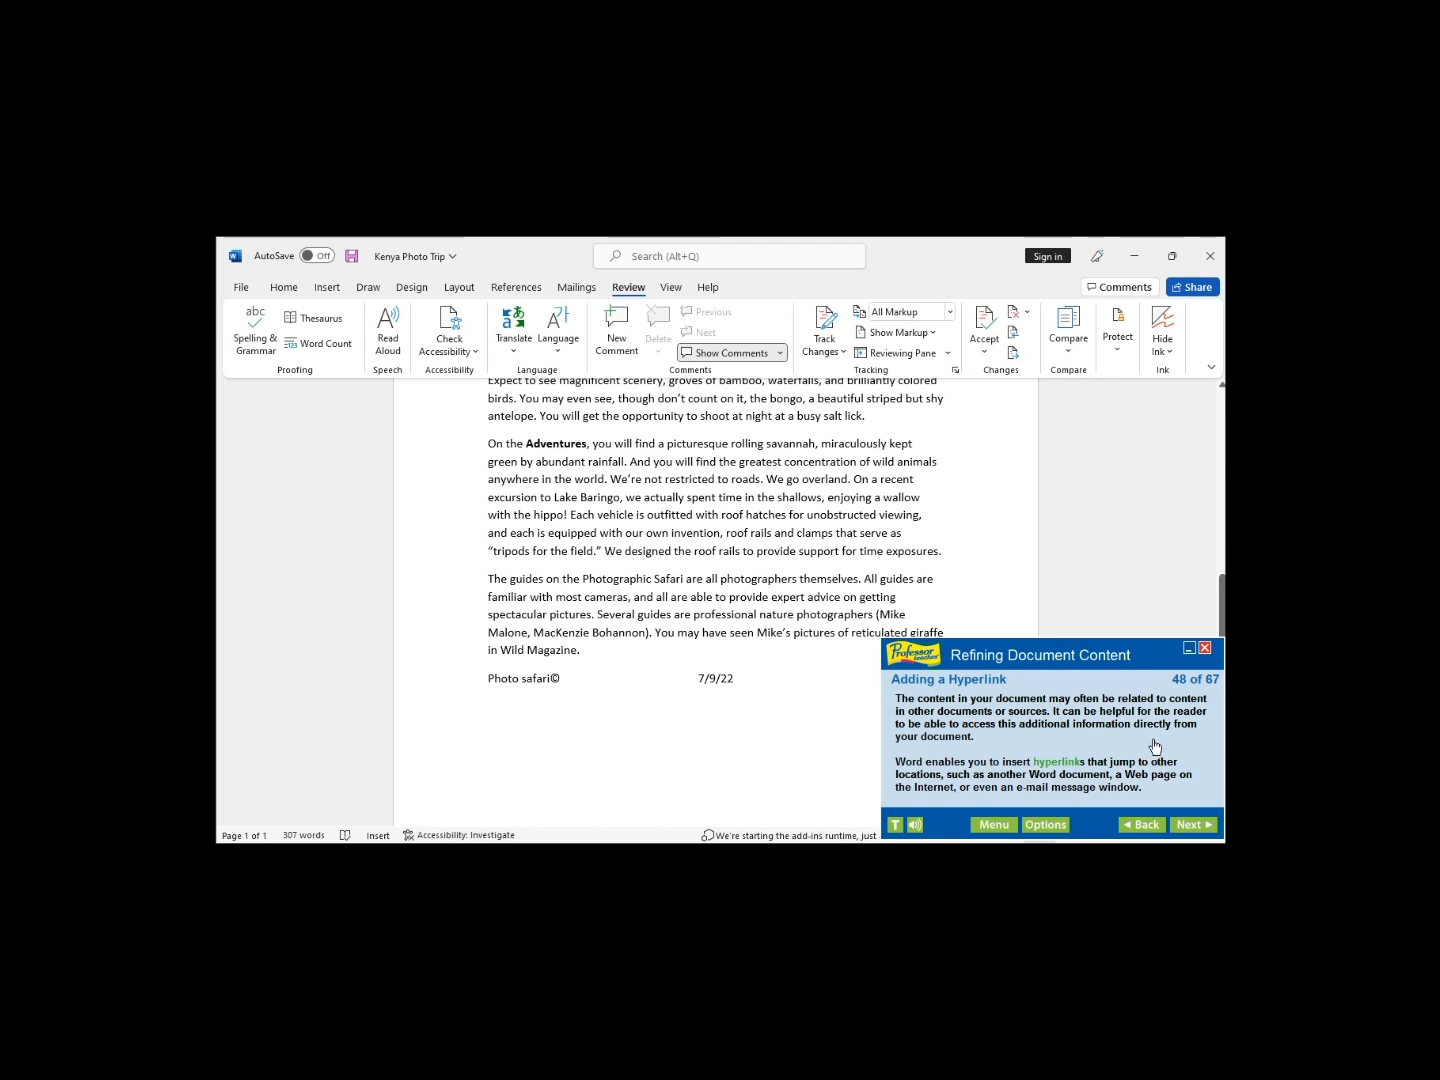
# Step: Advance the lesson through the hyperlink introduction, bringing up the Employee Handbook with its Employee FAQs paragraph
pyautogui.click(1193, 825)
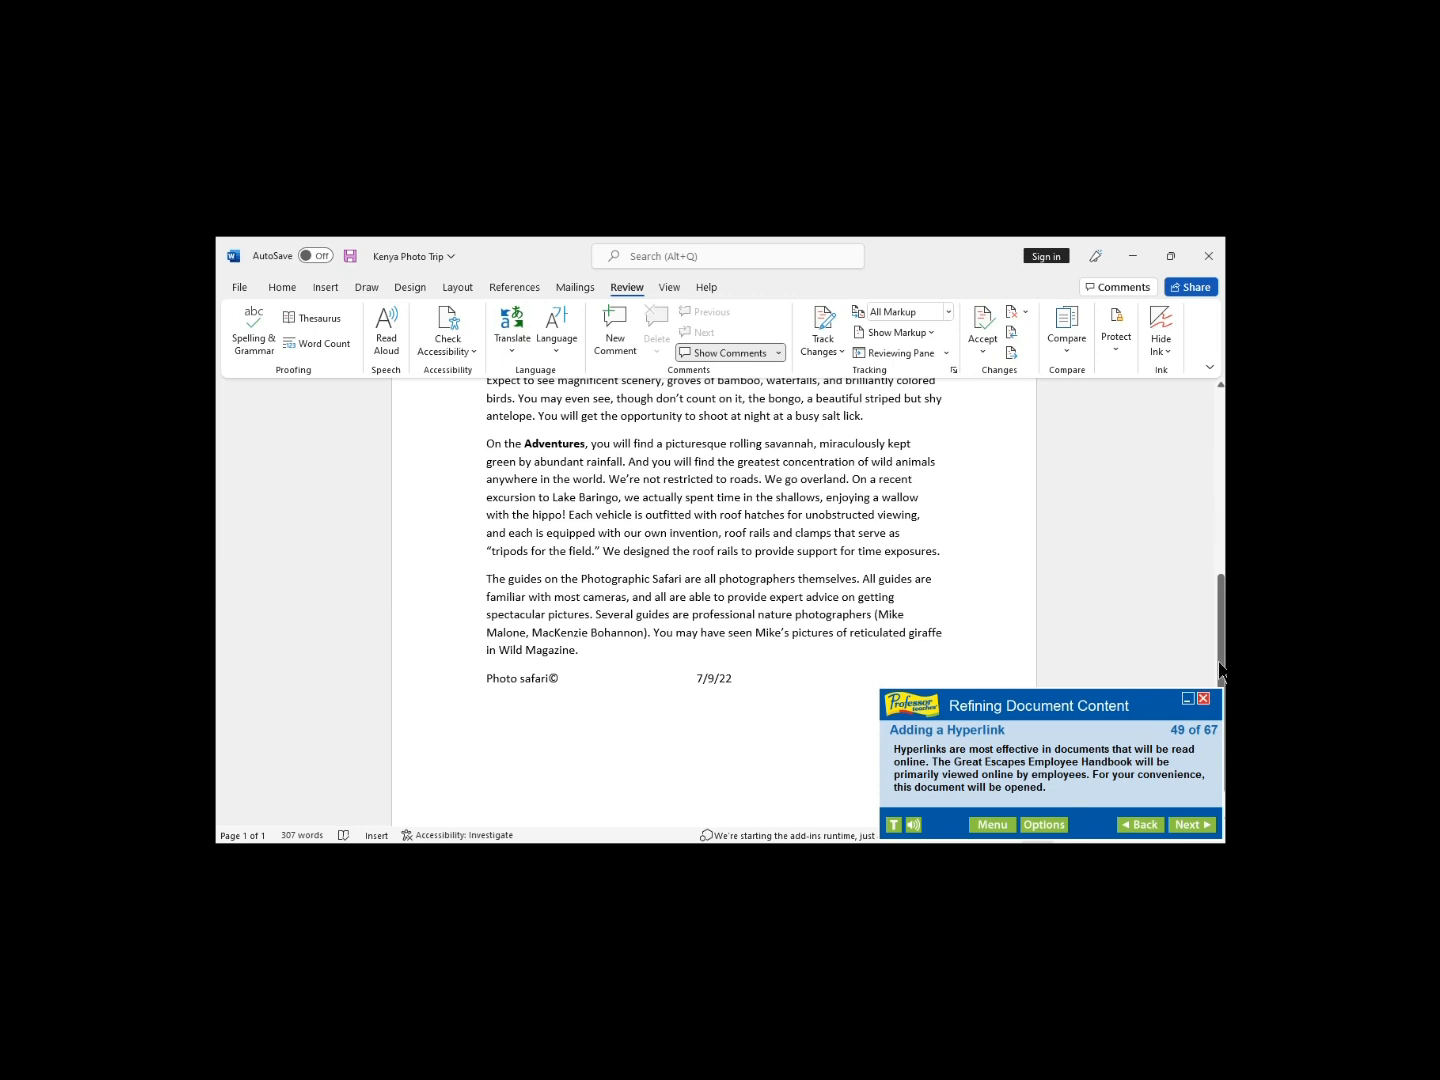
pyautogui.click(1202, 834)
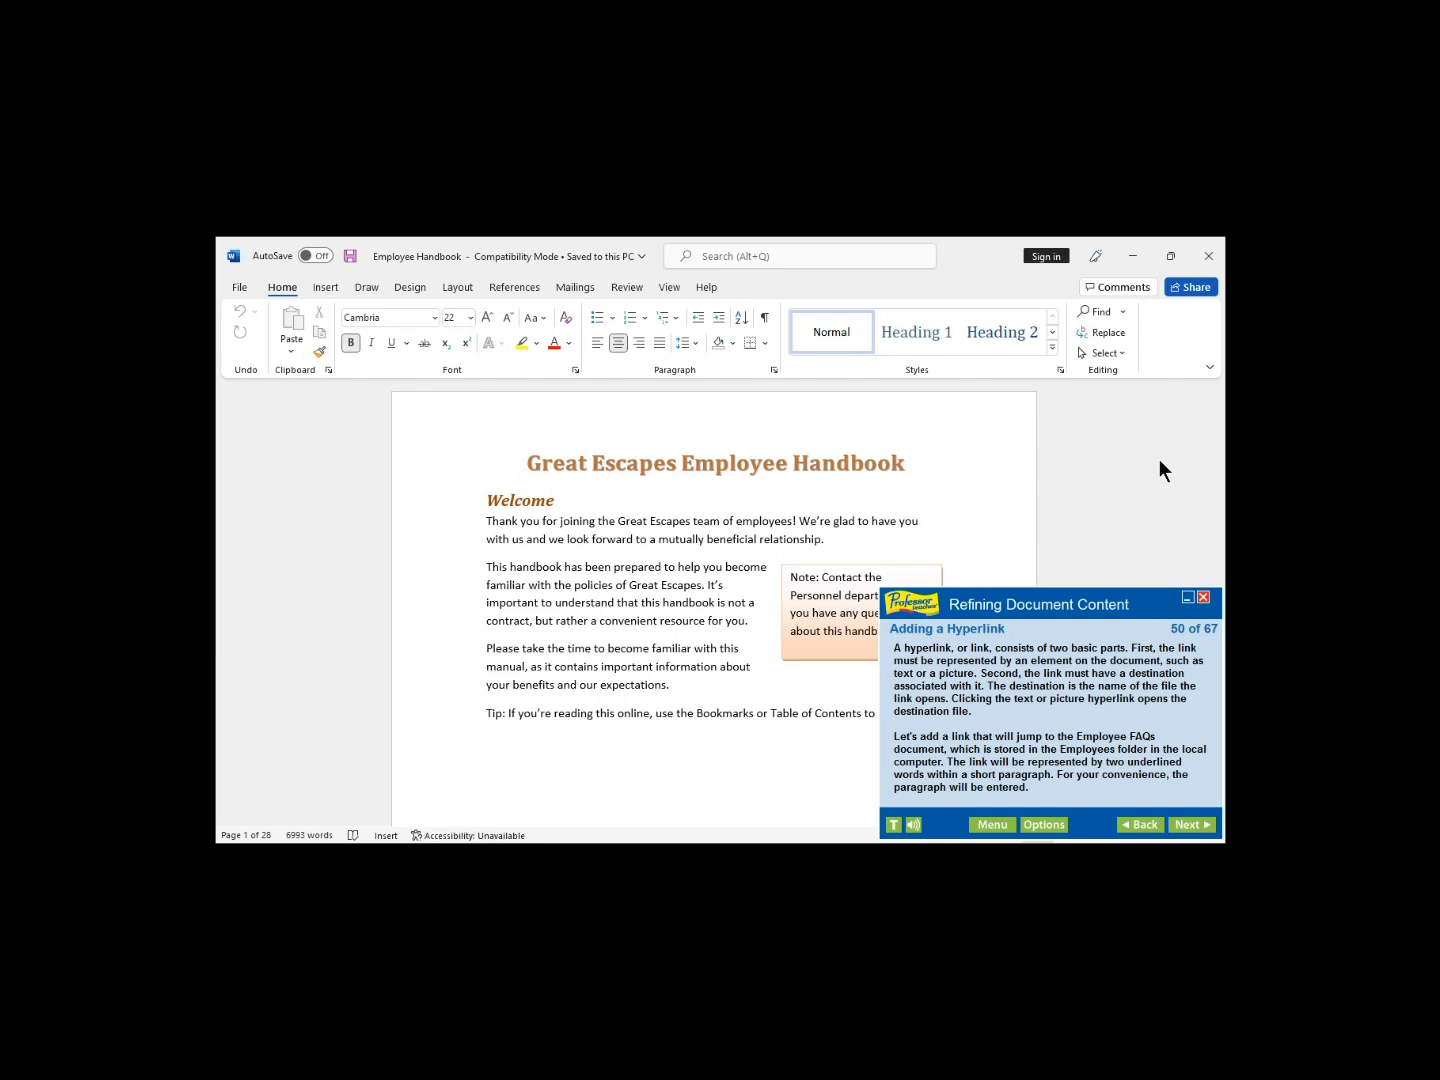
pyautogui.click(1184, 824)
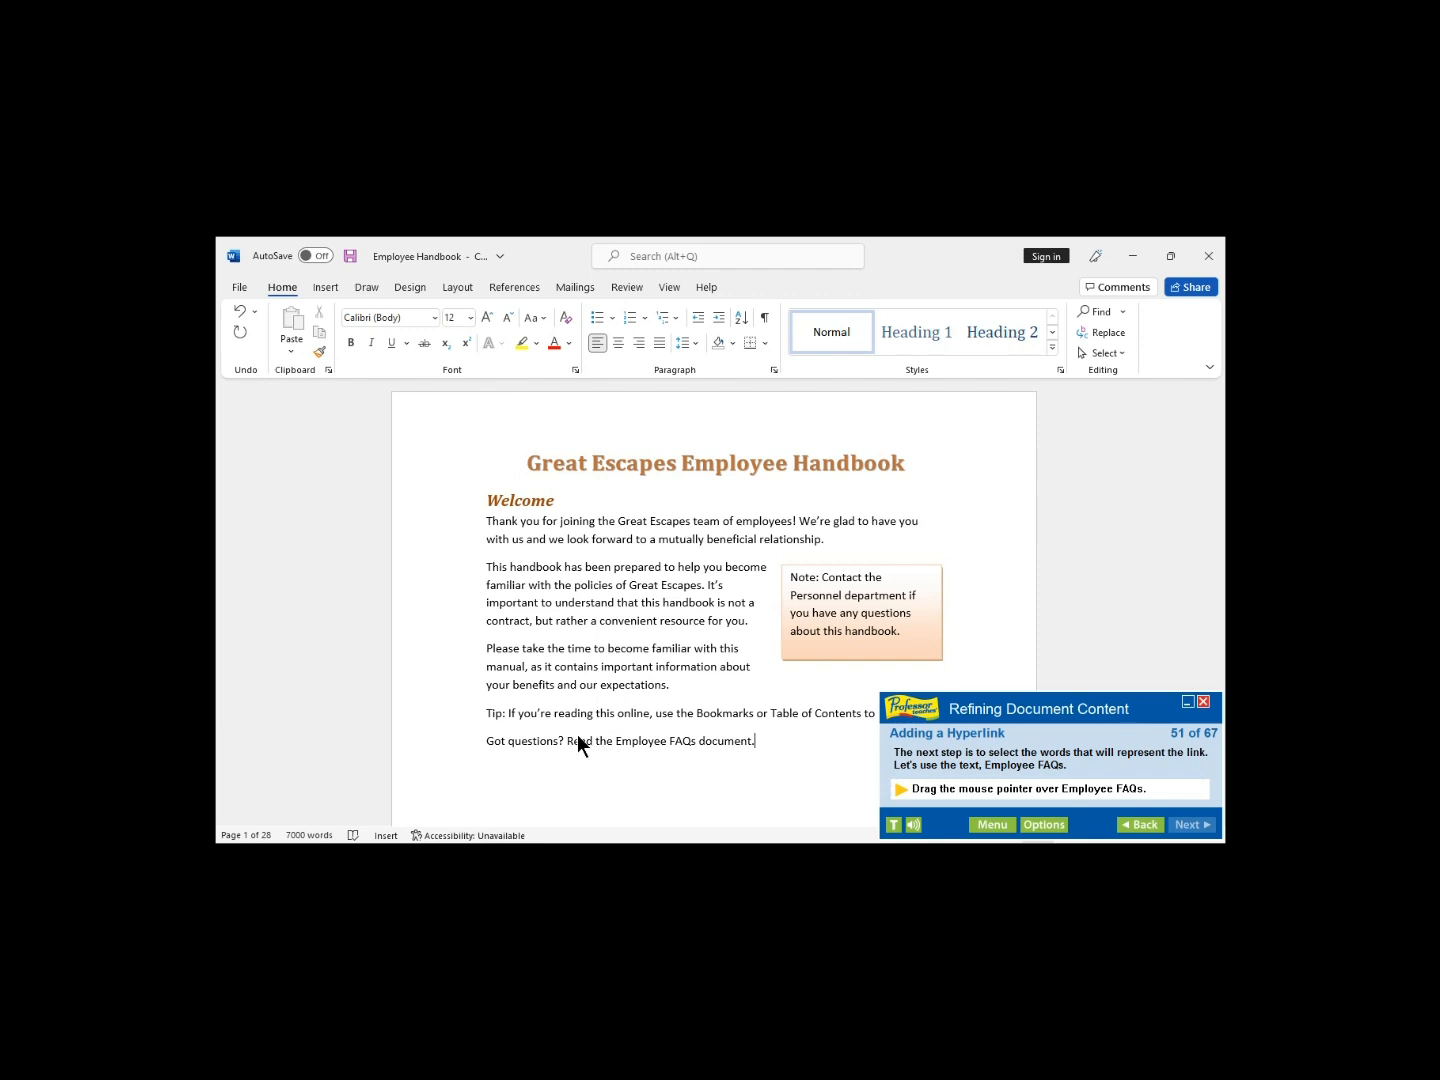
# Step: Start inserting a hyperlink on the words "Employee FAQs" in the handbook's "Got questions?" paragraph
pyautogui.moveTo(616, 741); pyautogui.dragTo(697, 745)
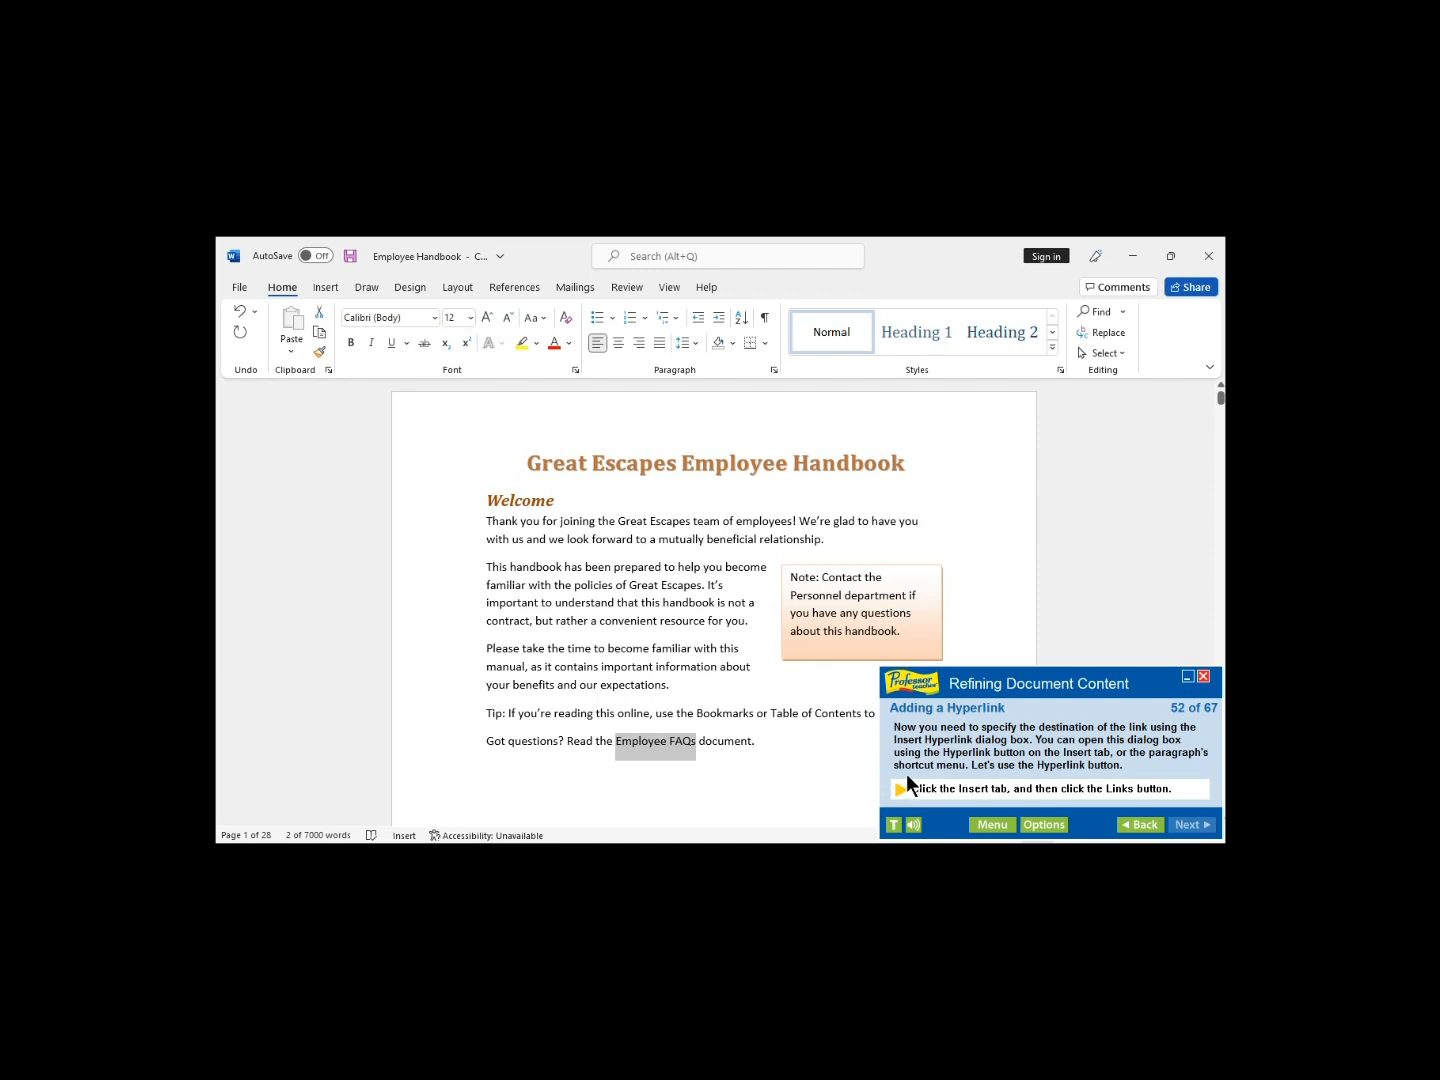
pyautogui.click(333, 287)
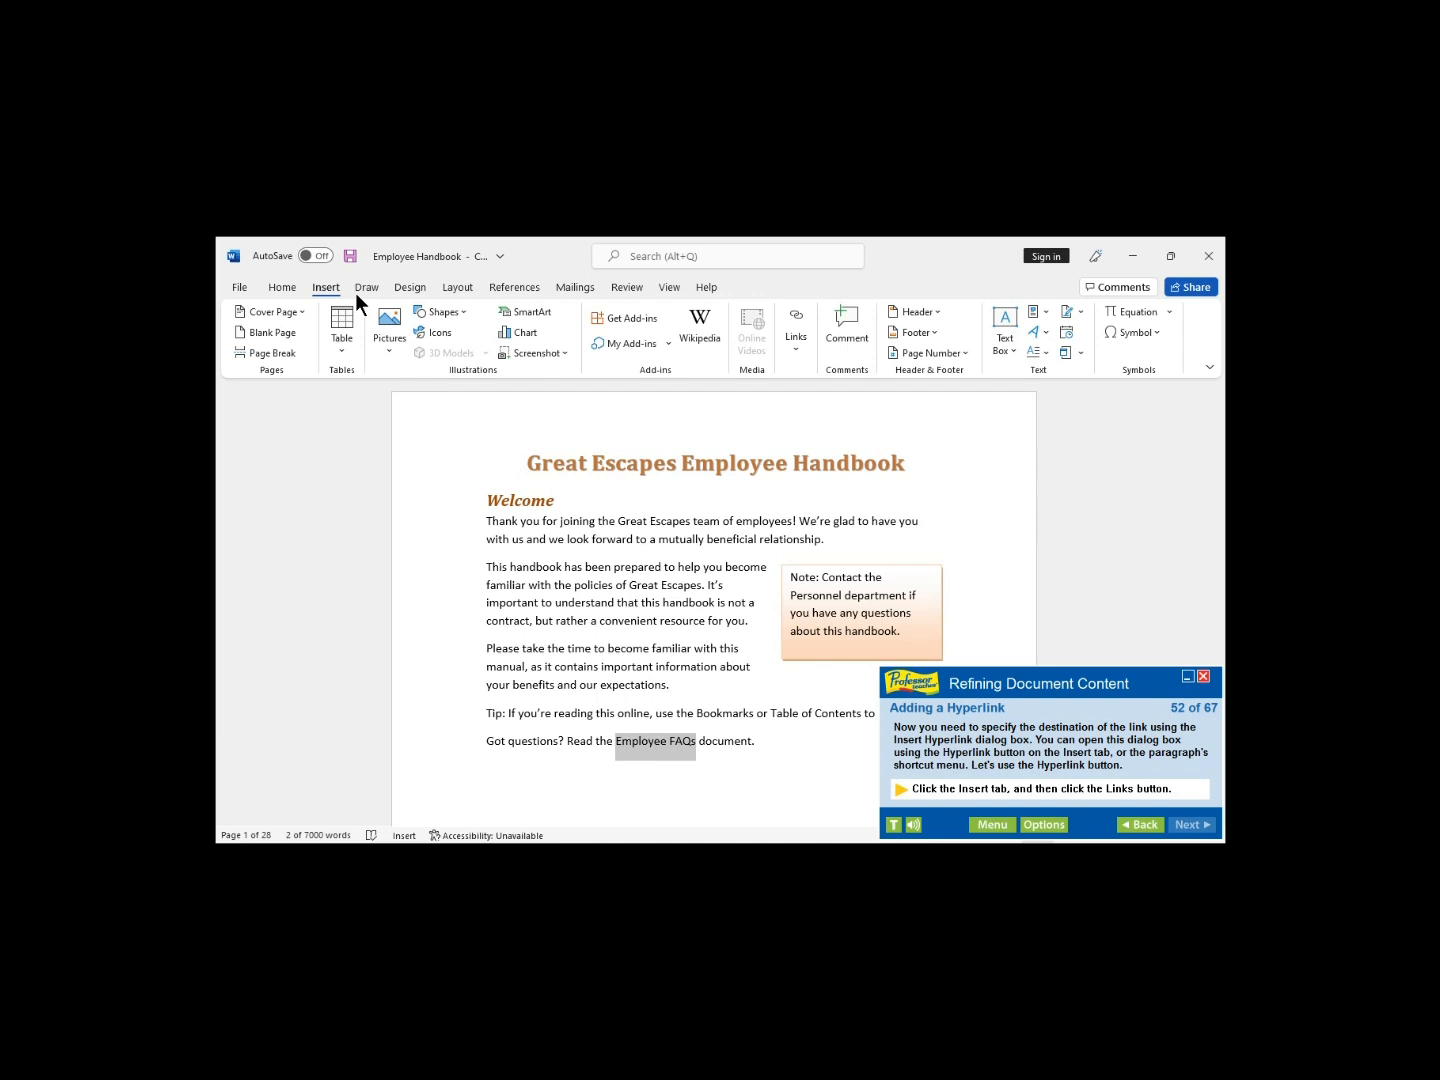
pyautogui.click(801, 334)
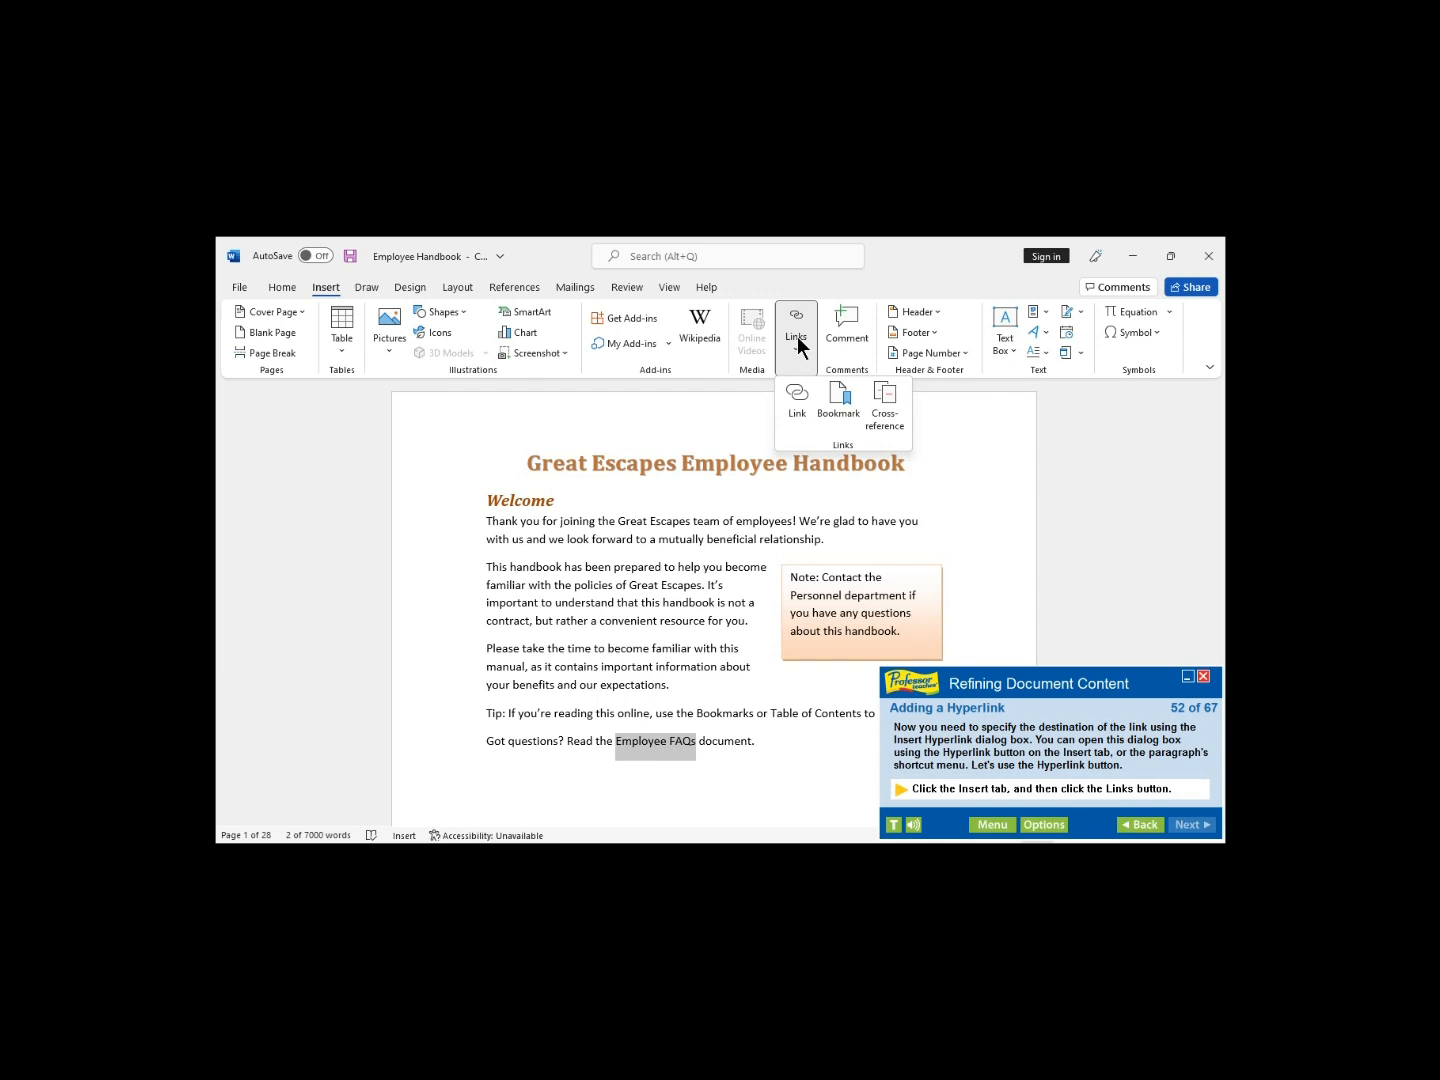
pyautogui.click(796, 406)
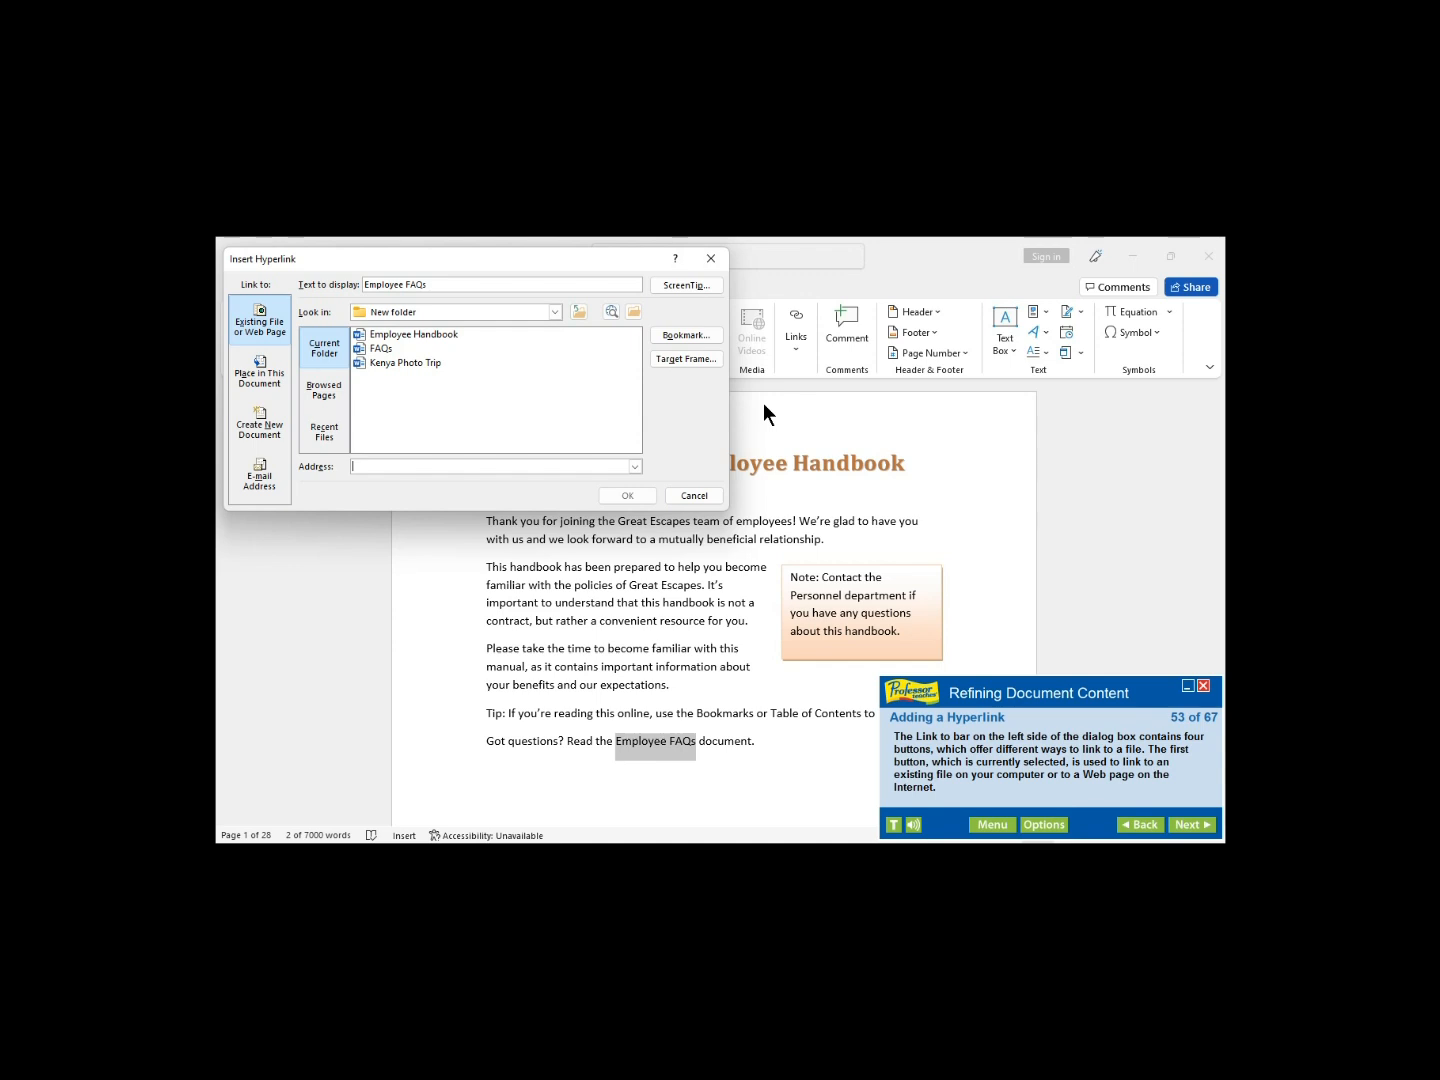
# Step: Review the lesson's descriptions of the Insert Hyperlink file-locating options and each Link to destination type, and continue to choosing the destination file
pyautogui.click(1186, 823)
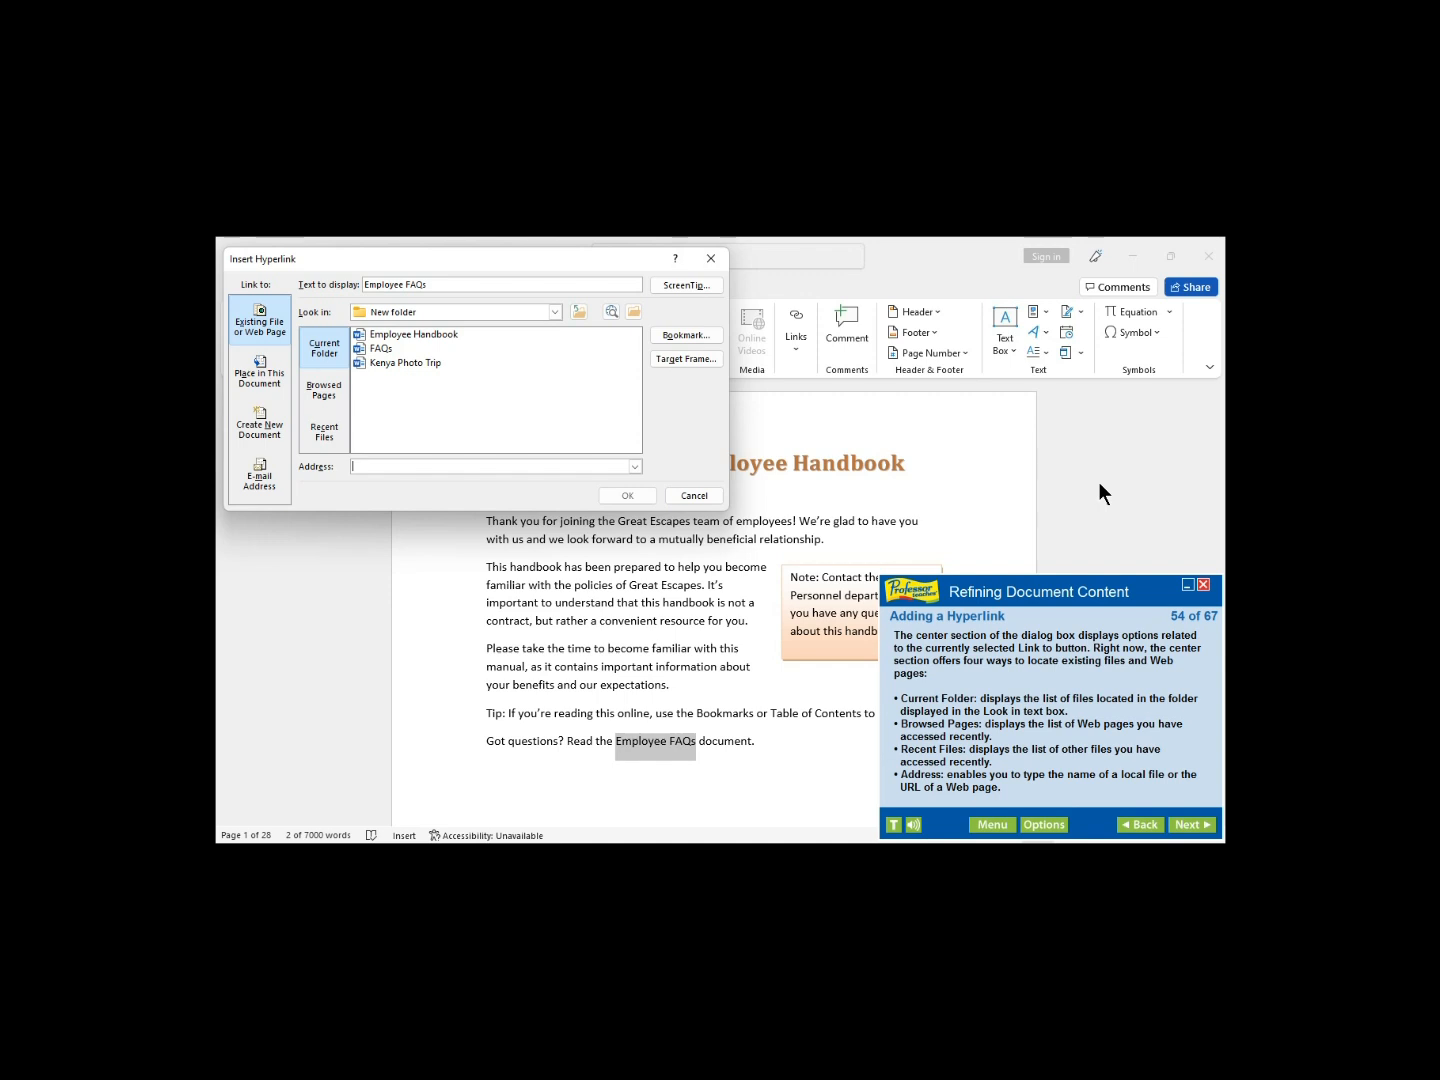
pyautogui.click(1191, 826)
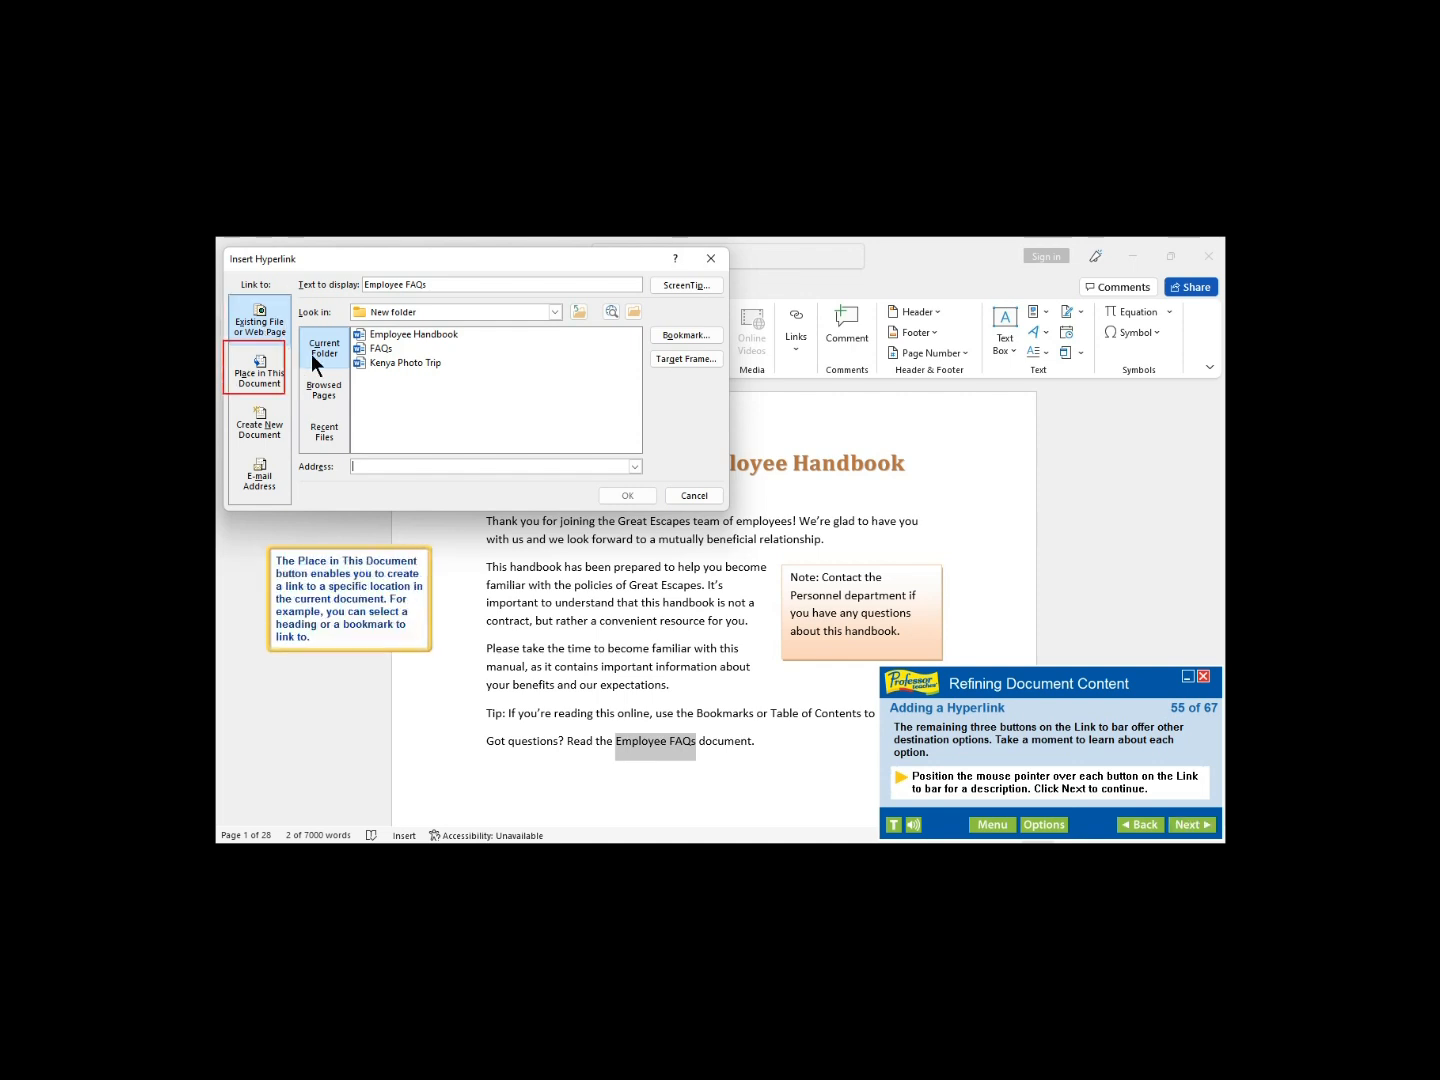
pyautogui.moveTo(255, 329)
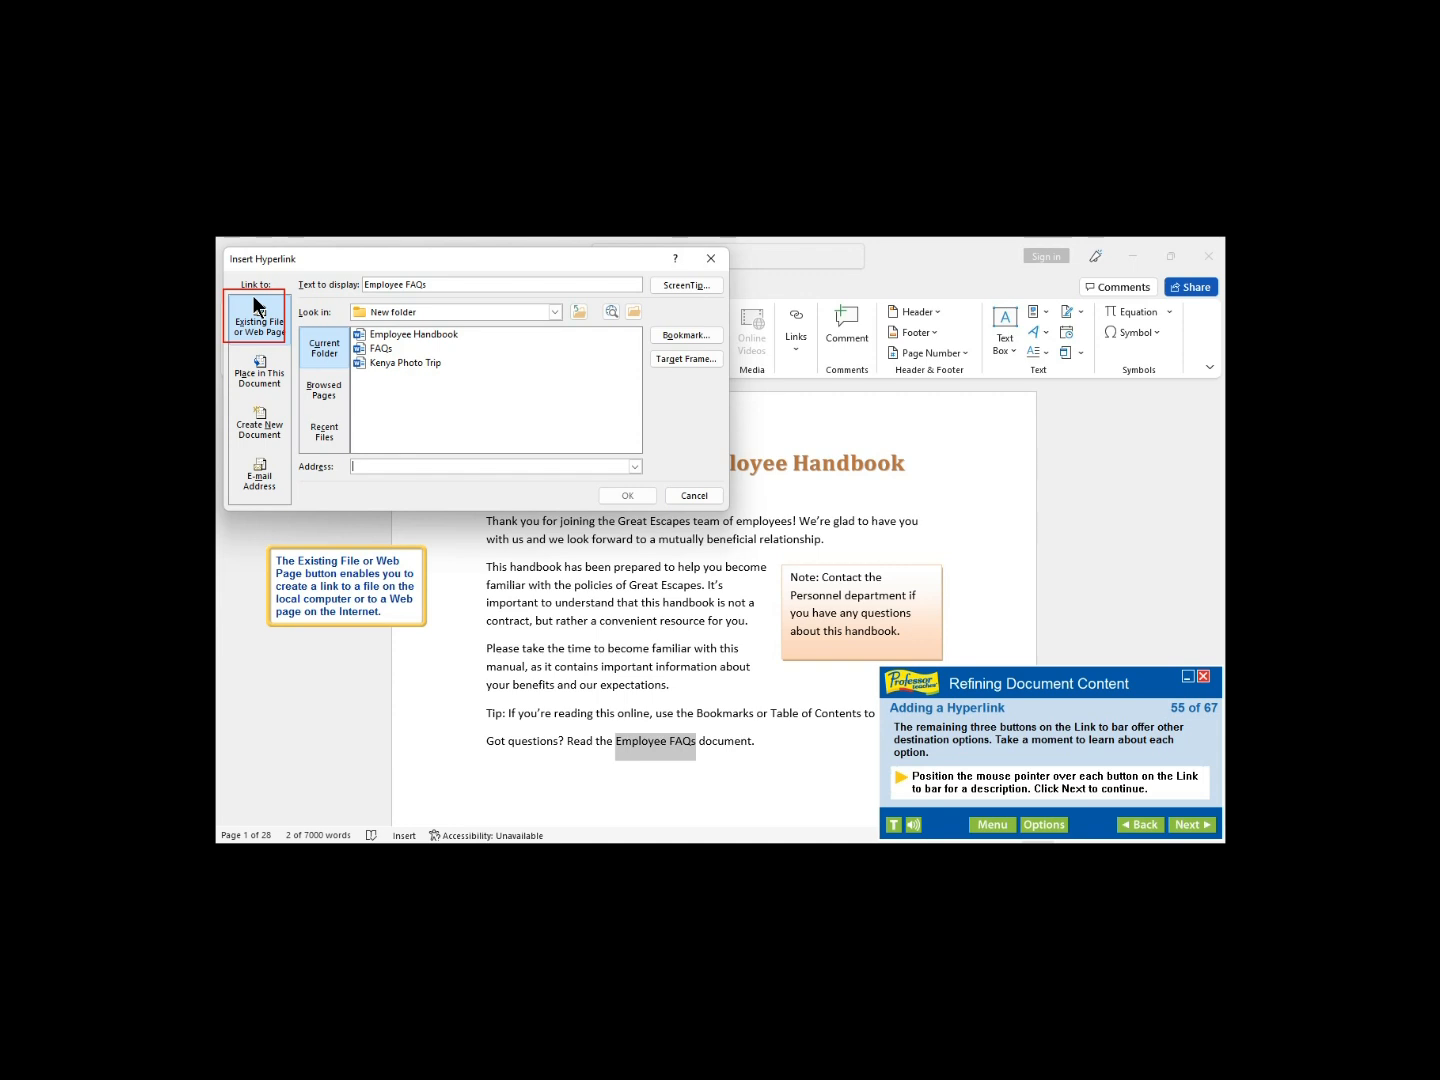
pyautogui.moveTo(278, 369)
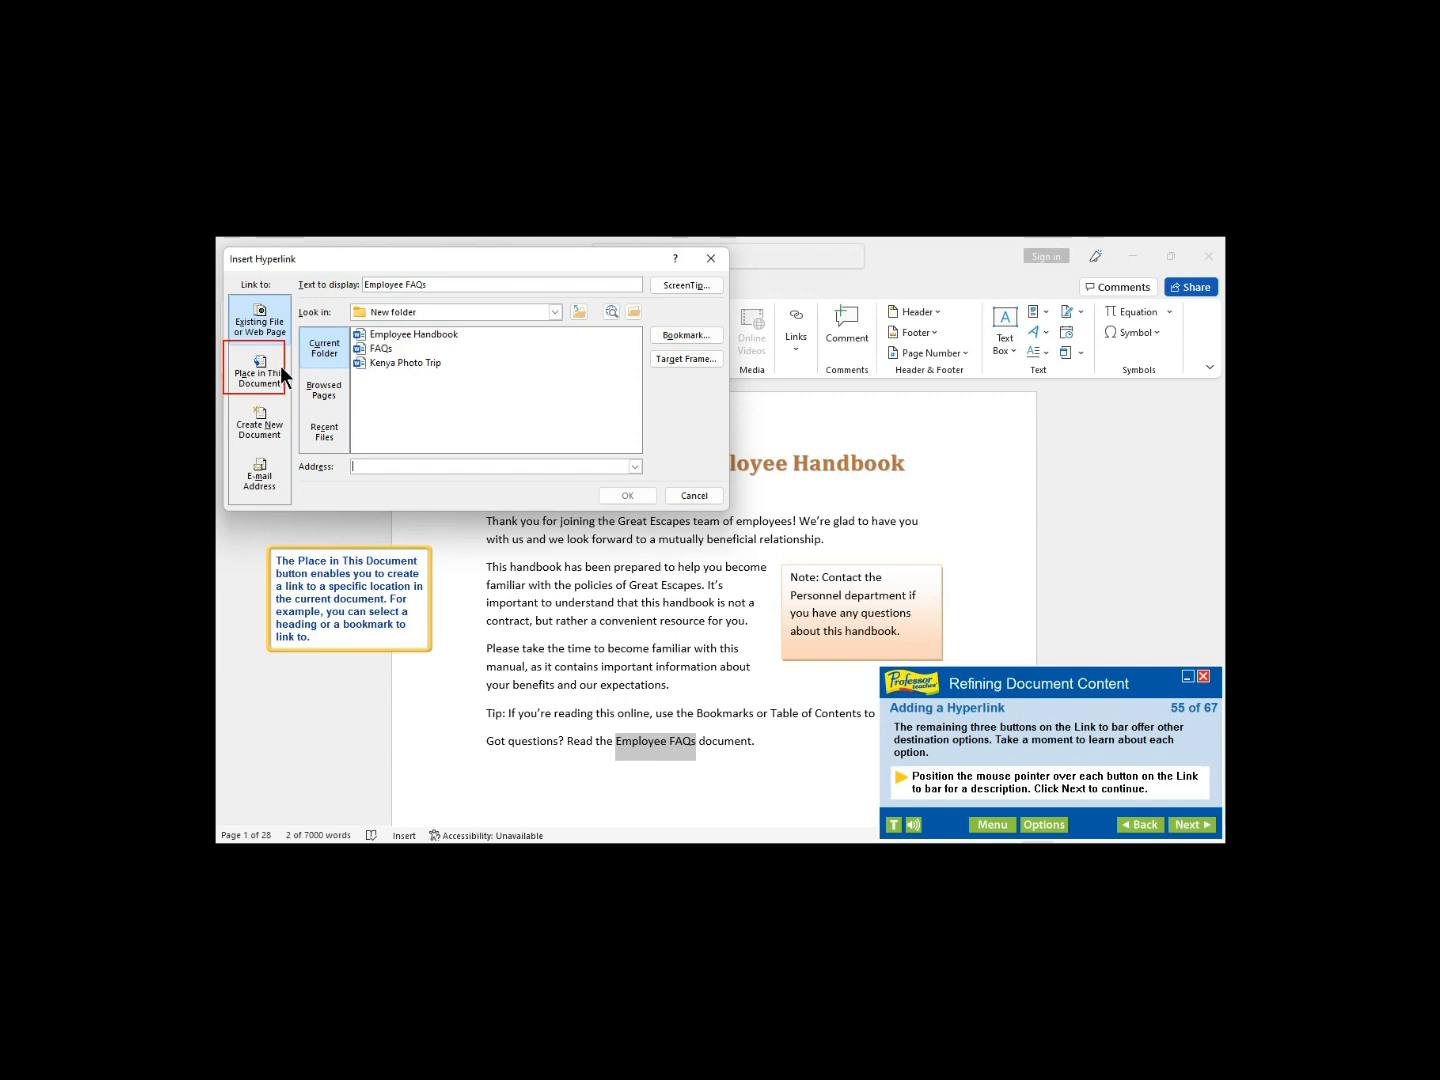
pyautogui.moveTo(272, 402)
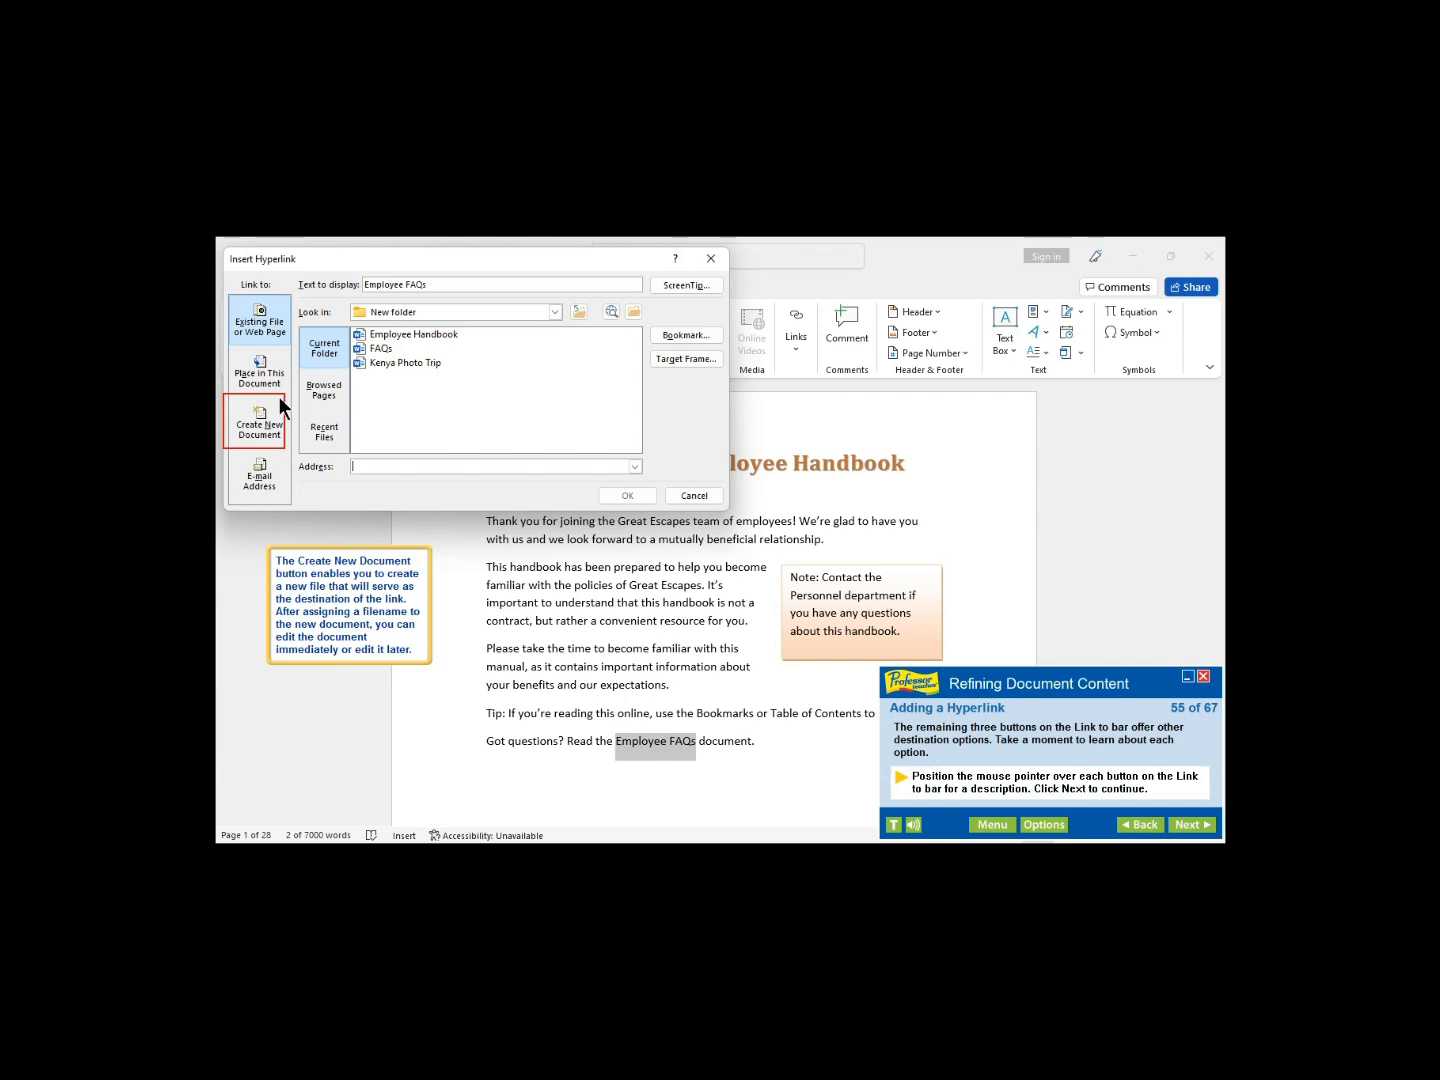
pyautogui.moveTo(284, 466)
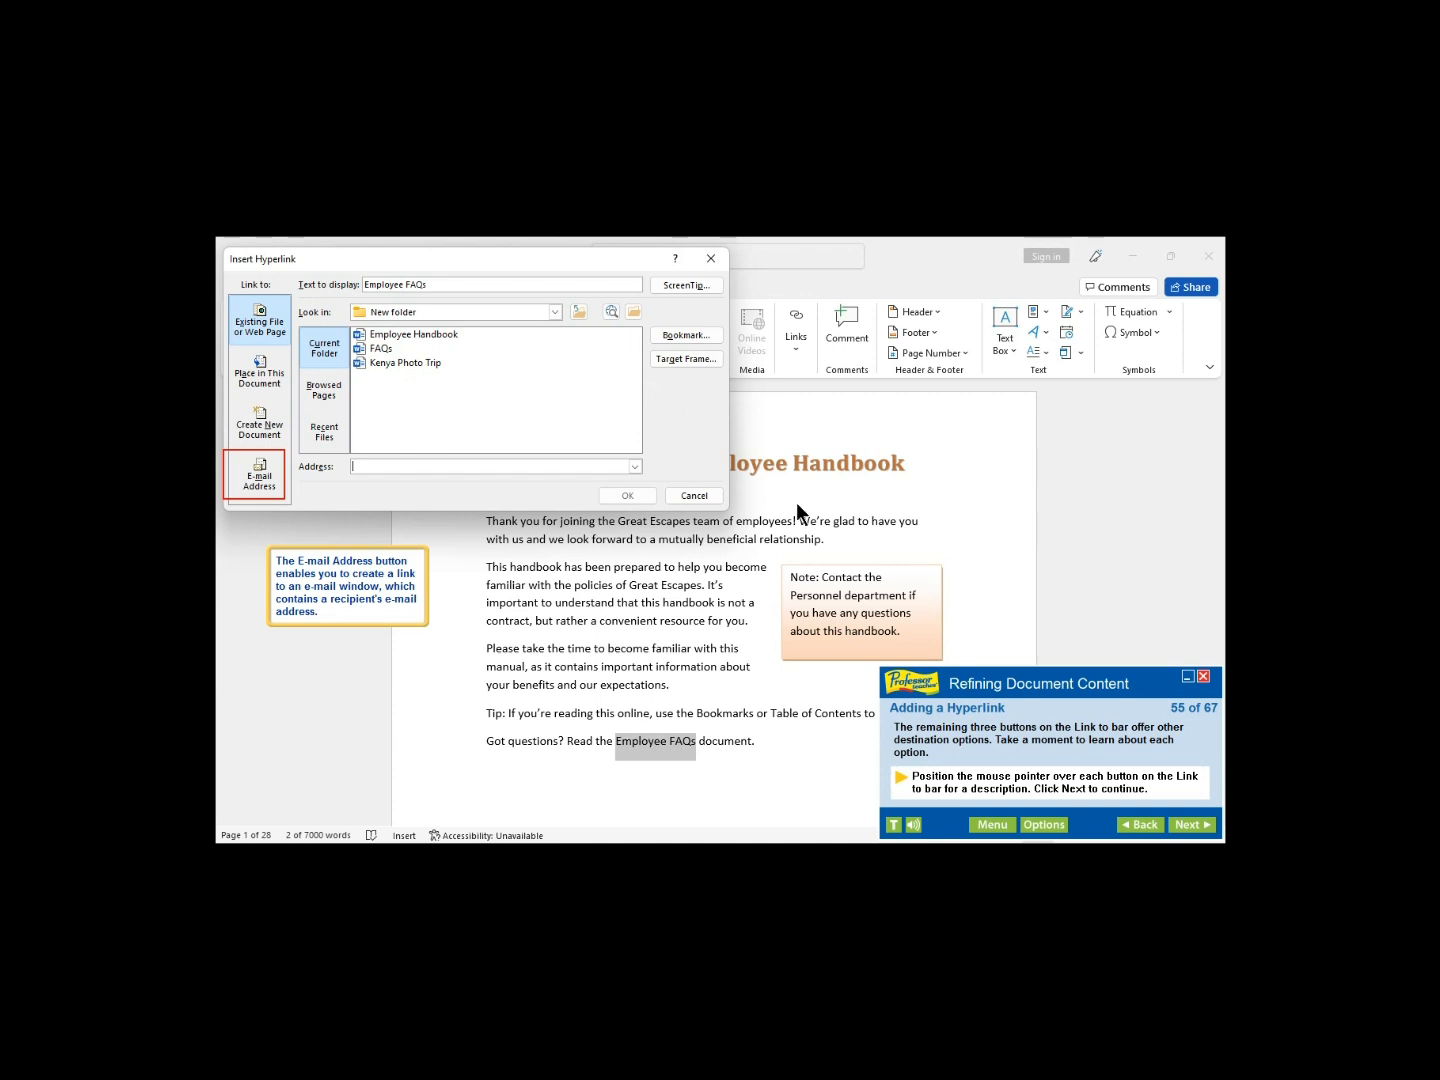
pyautogui.click(1193, 825)
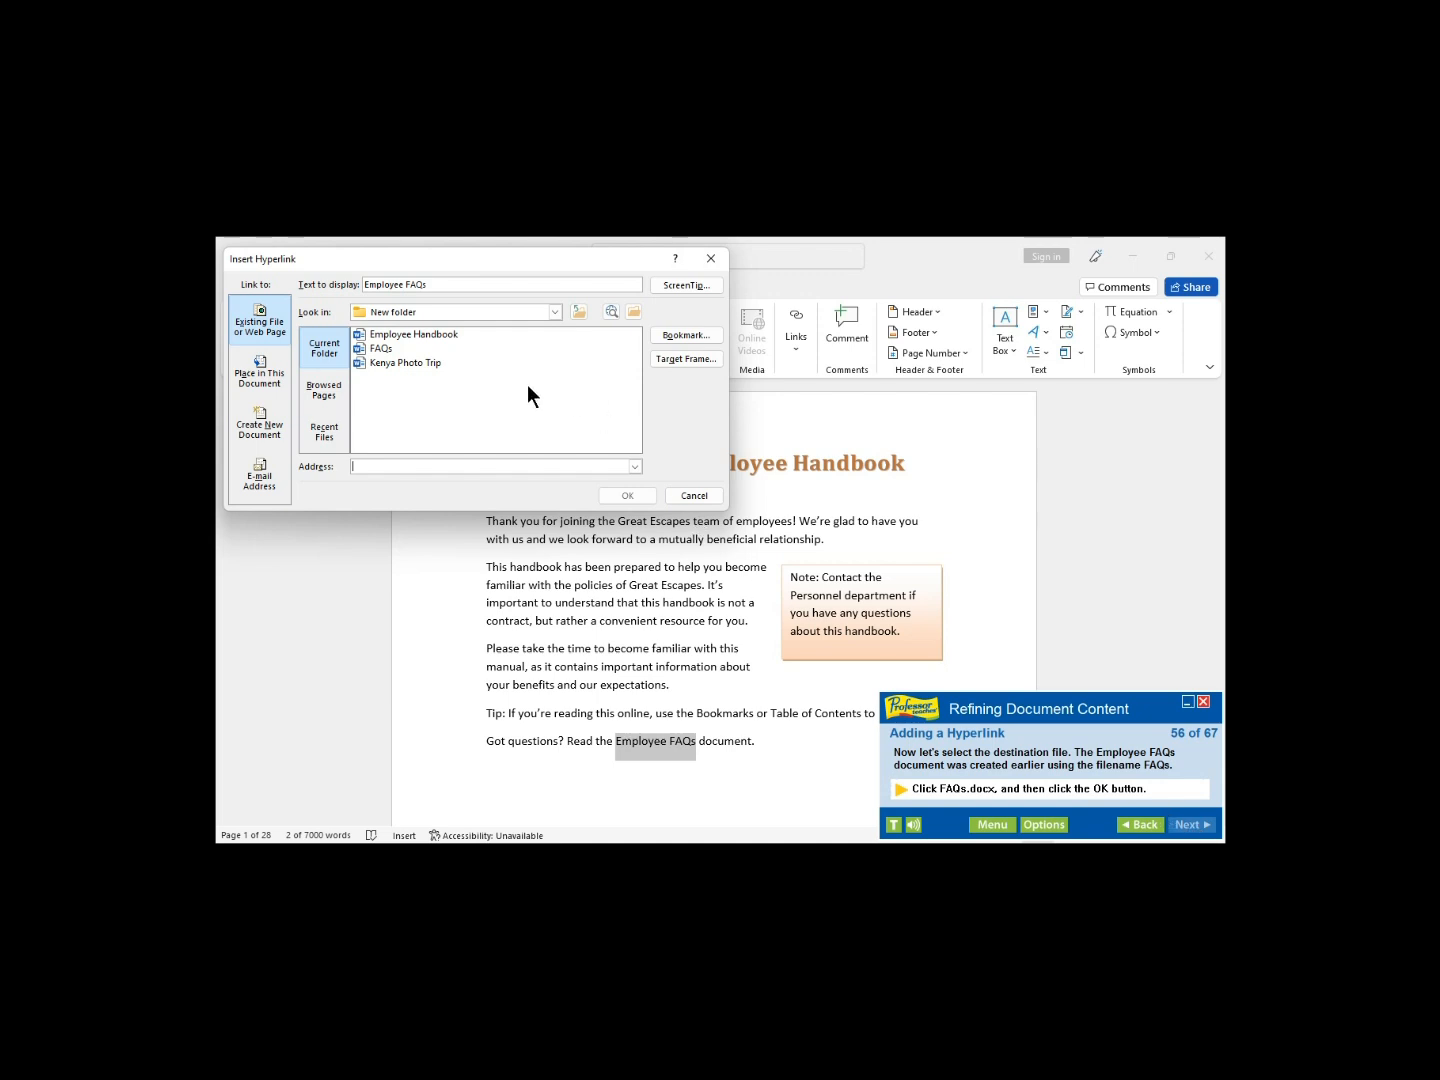
# Step: Set FAQs.docx as the destination of the "Employee FAQs" hyperlink and test the link, closing the opened document to return to the handbook
pyautogui.click(386, 350)
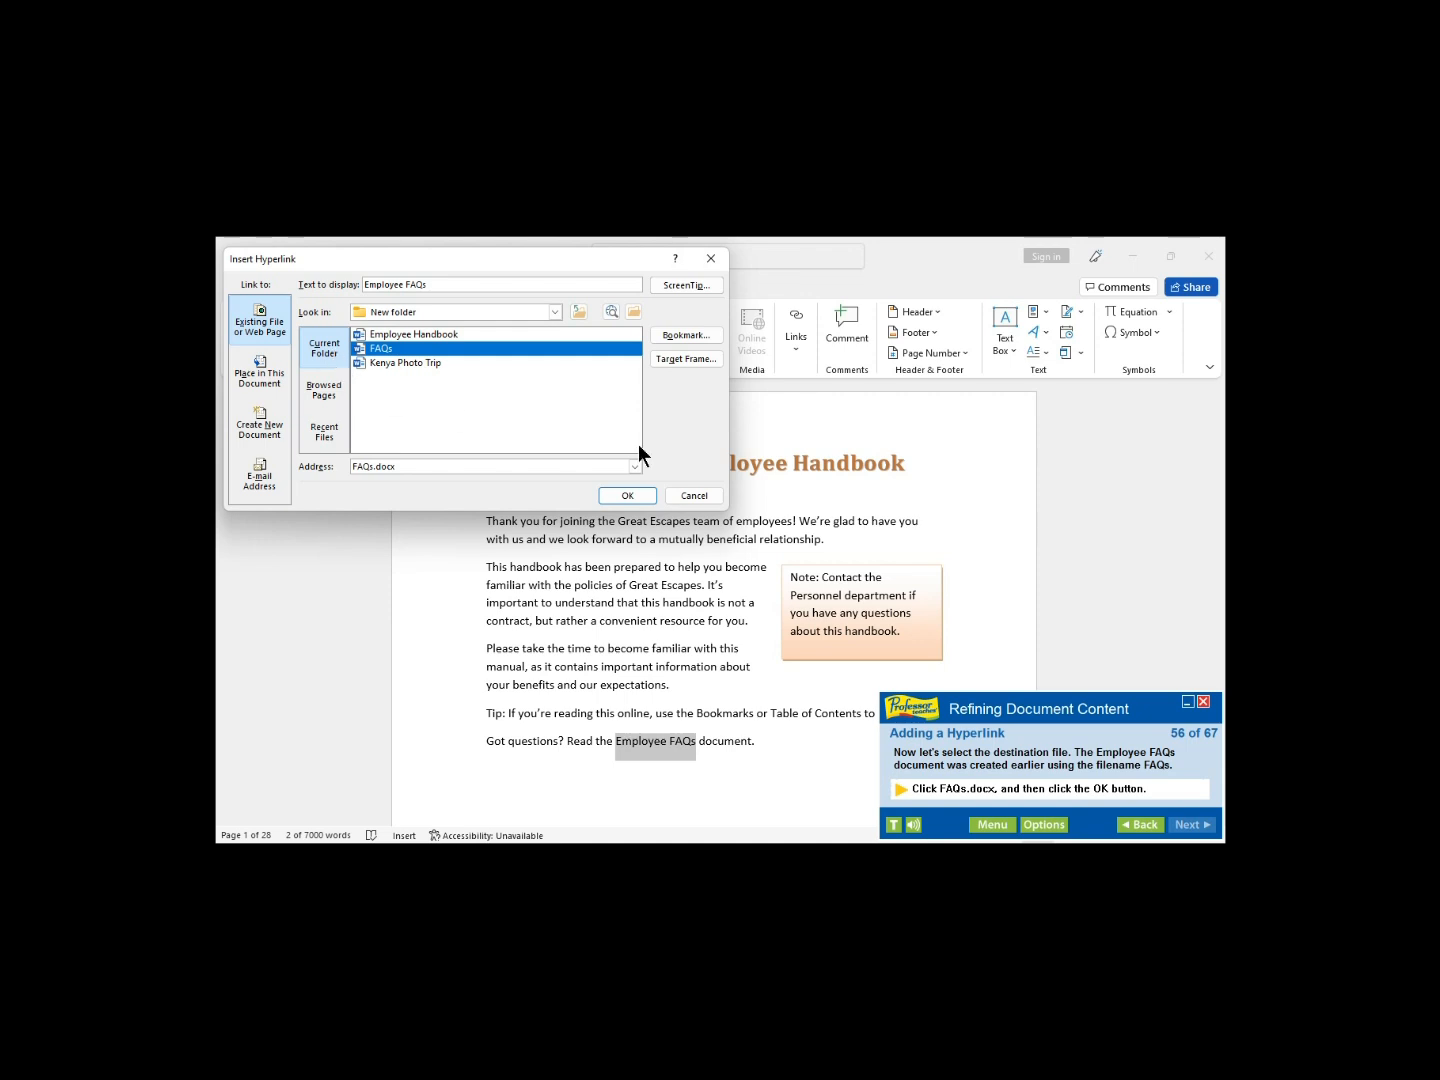
pyautogui.click(628, 495)
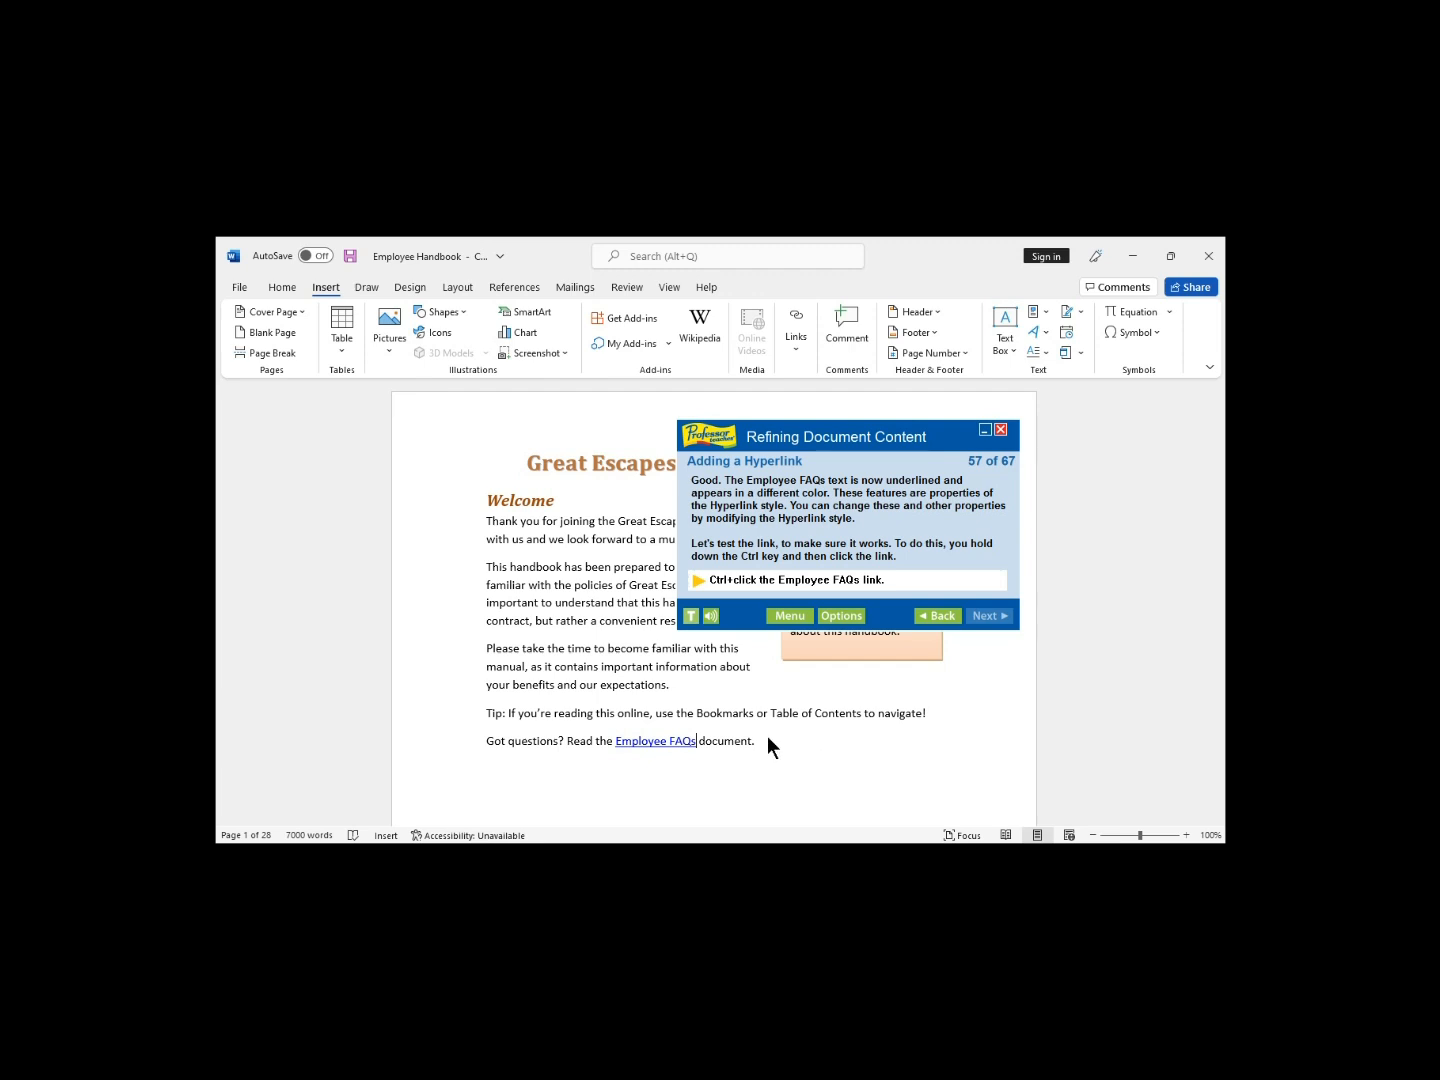
pyautogui.keyDown('ctrl'); pyautogui.click(663, 743); pyautogui.keyUp('ctrl')
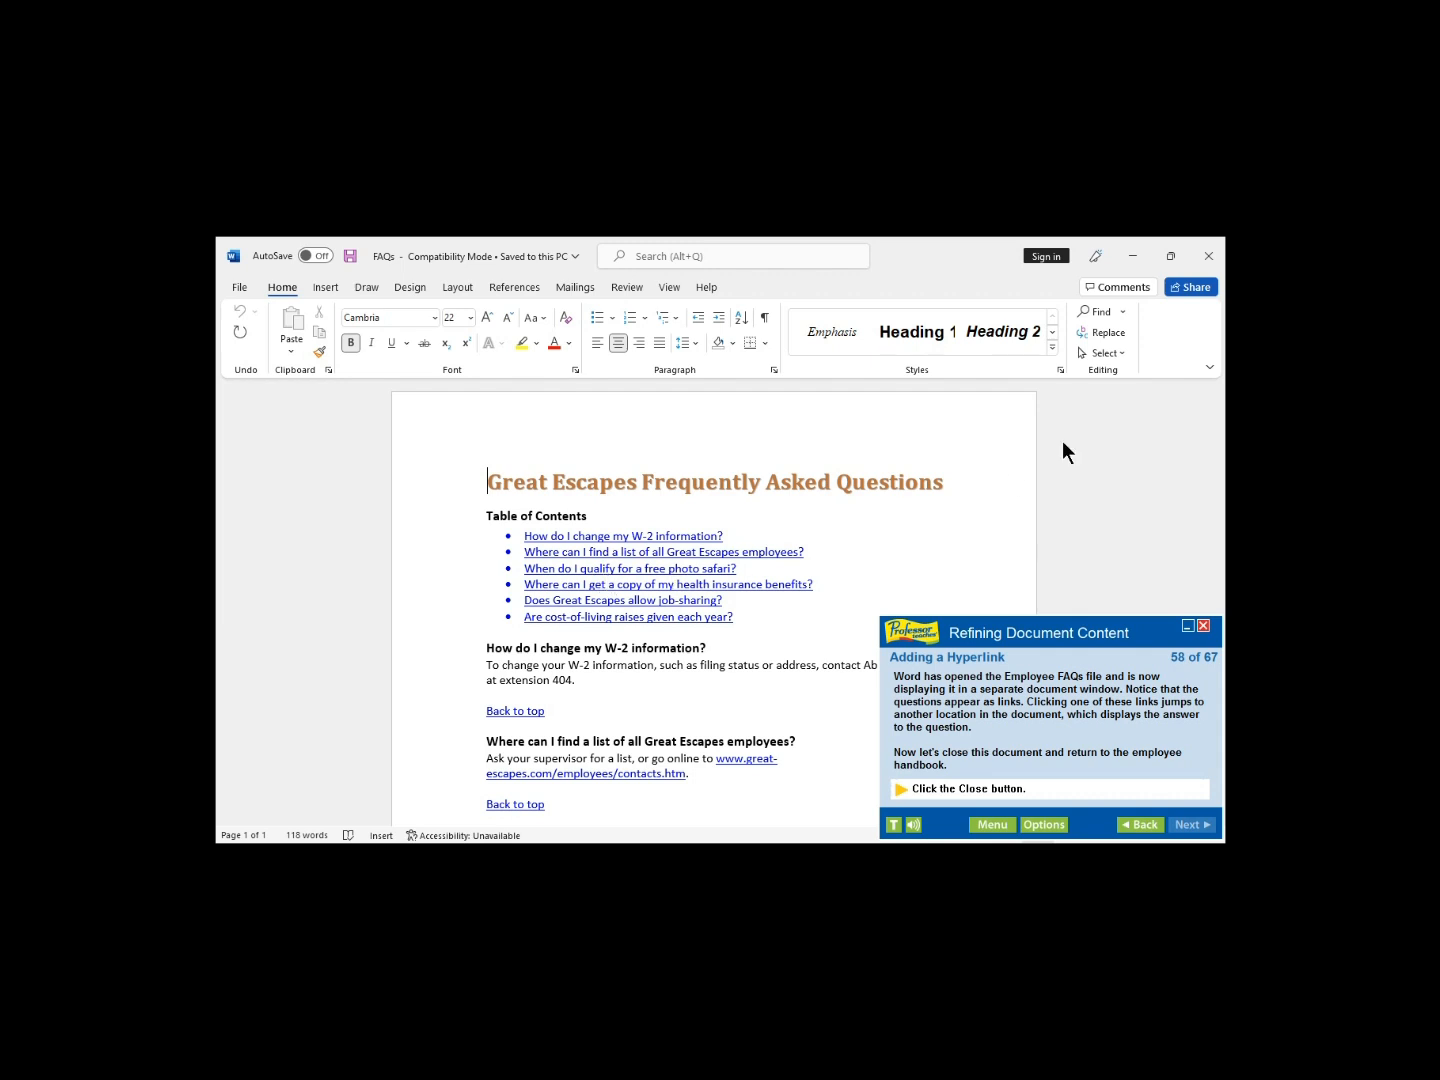
pyautogui.click(1209, 257)
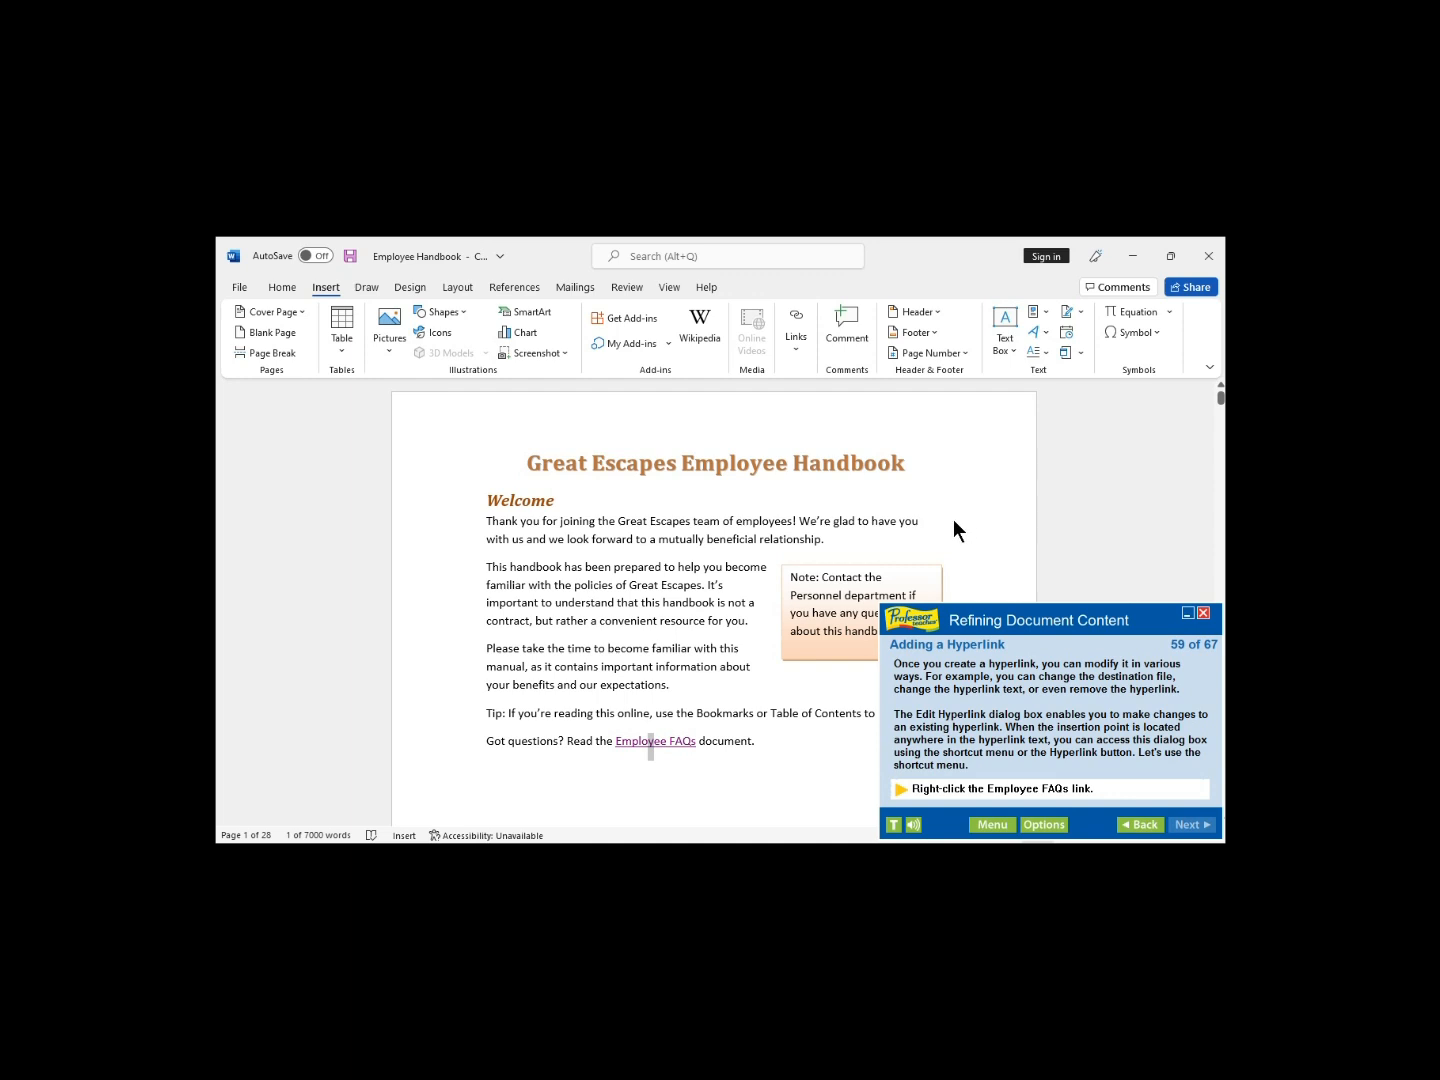
# Step: Open the "Employee FAQs" link for editing, review the lesson's explanations of the Edit Hyperlink options, and close the dialog without changes
pyautogui.rightClick(669, 744)
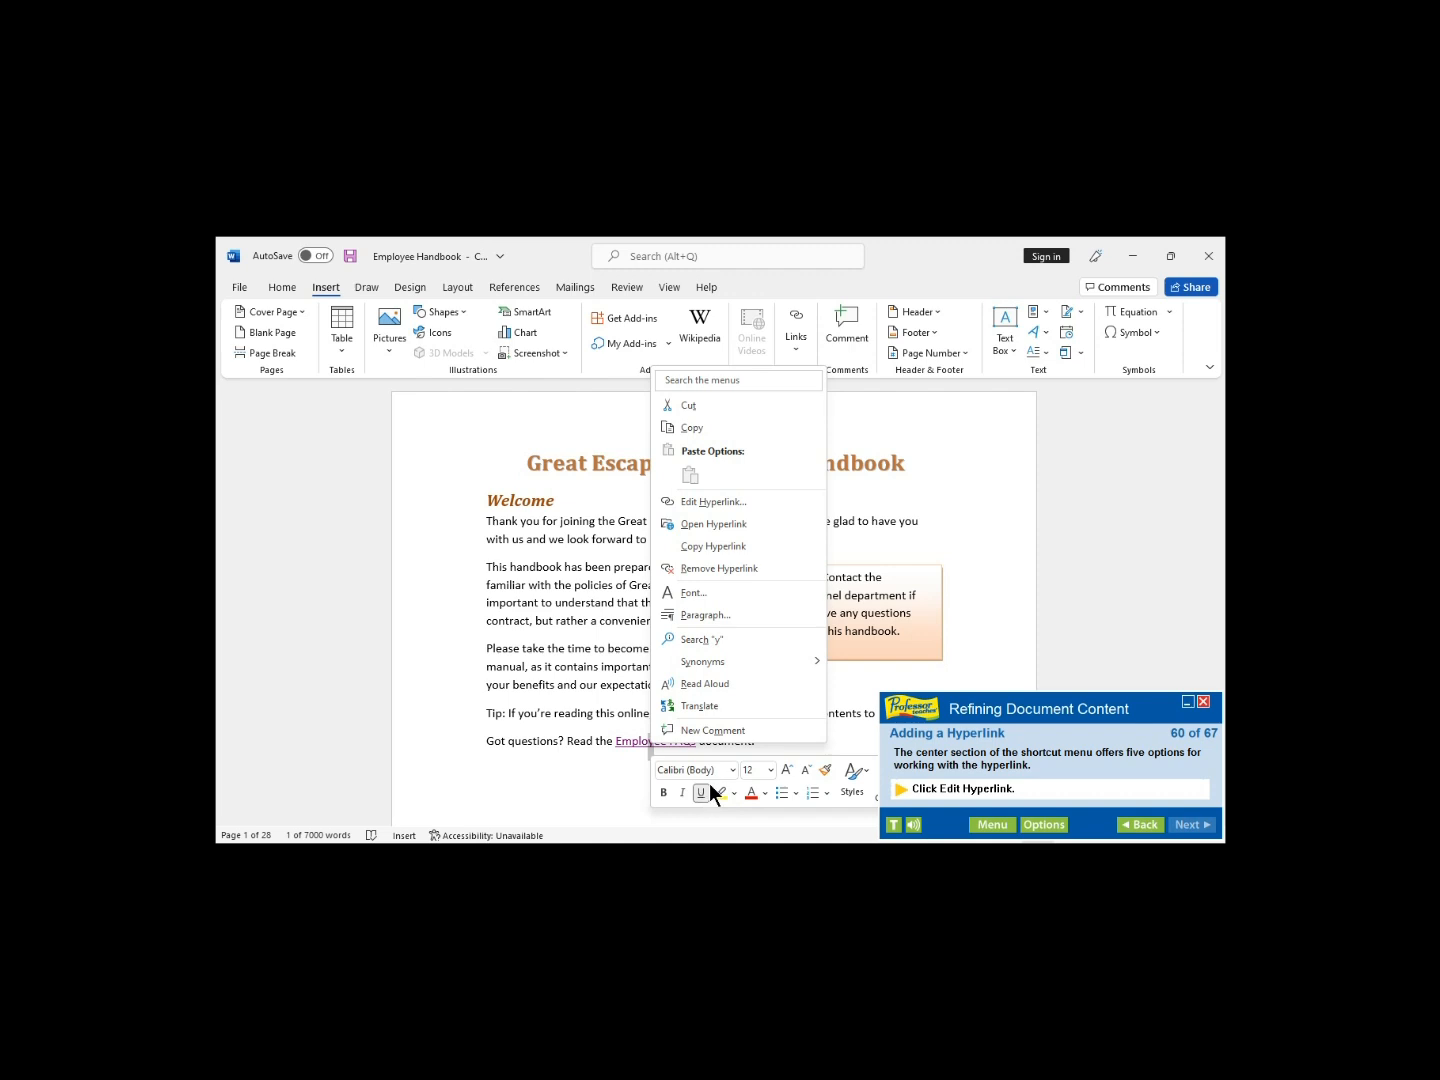
pyautogui.click(706, 503)
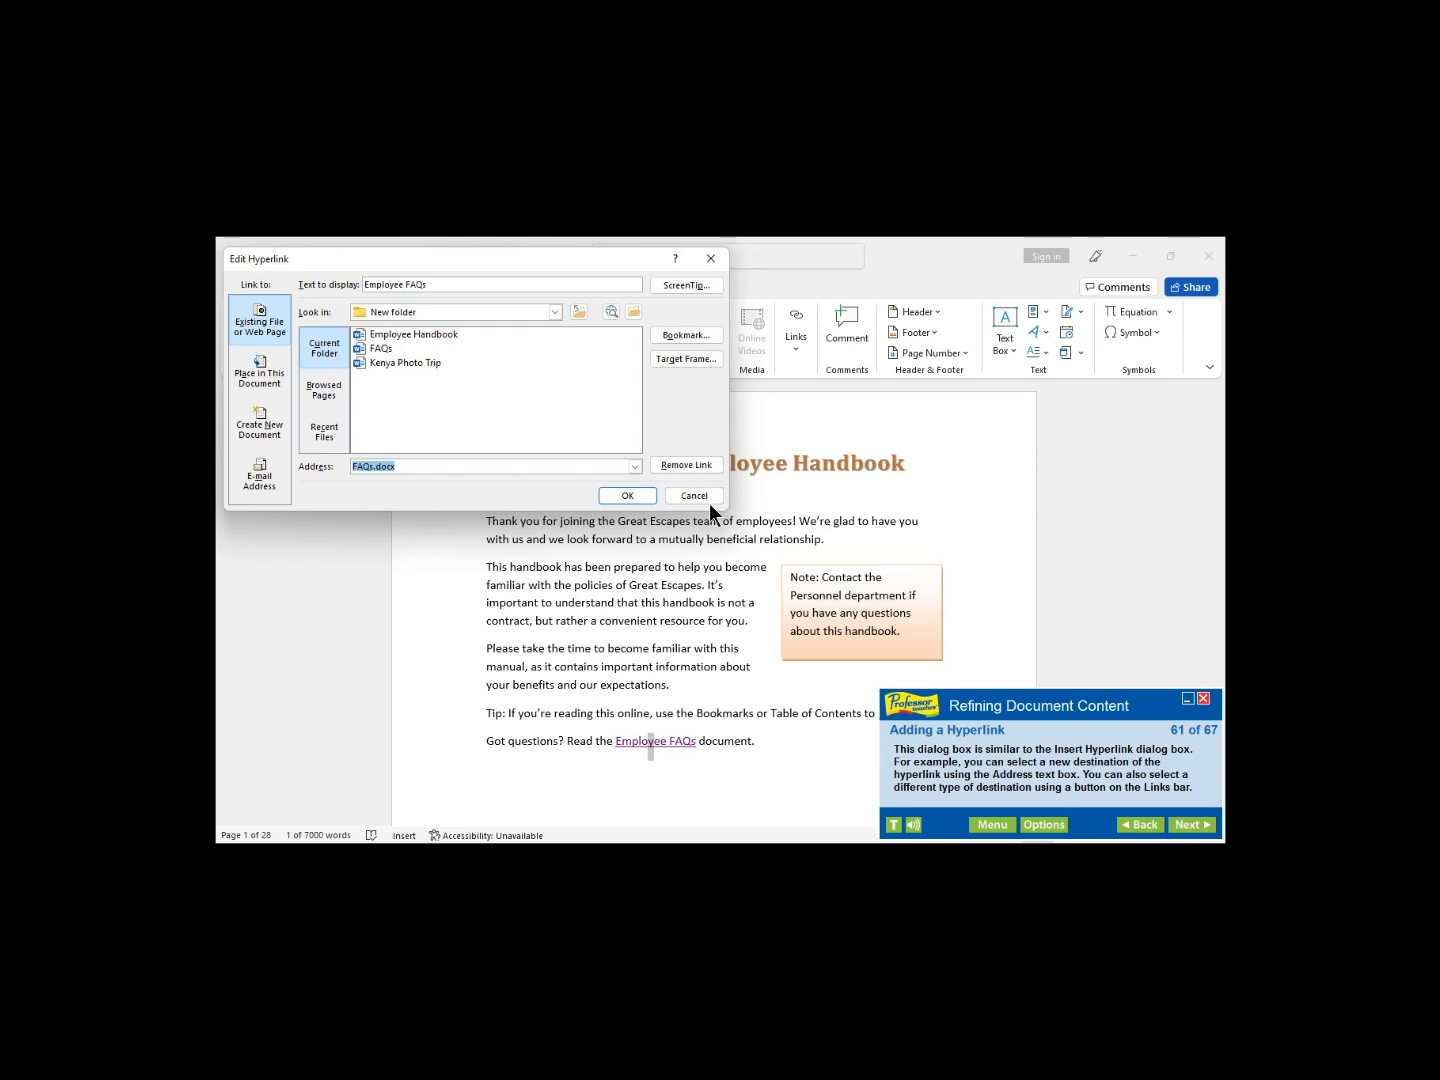
pyautogui.click(1195, 825)
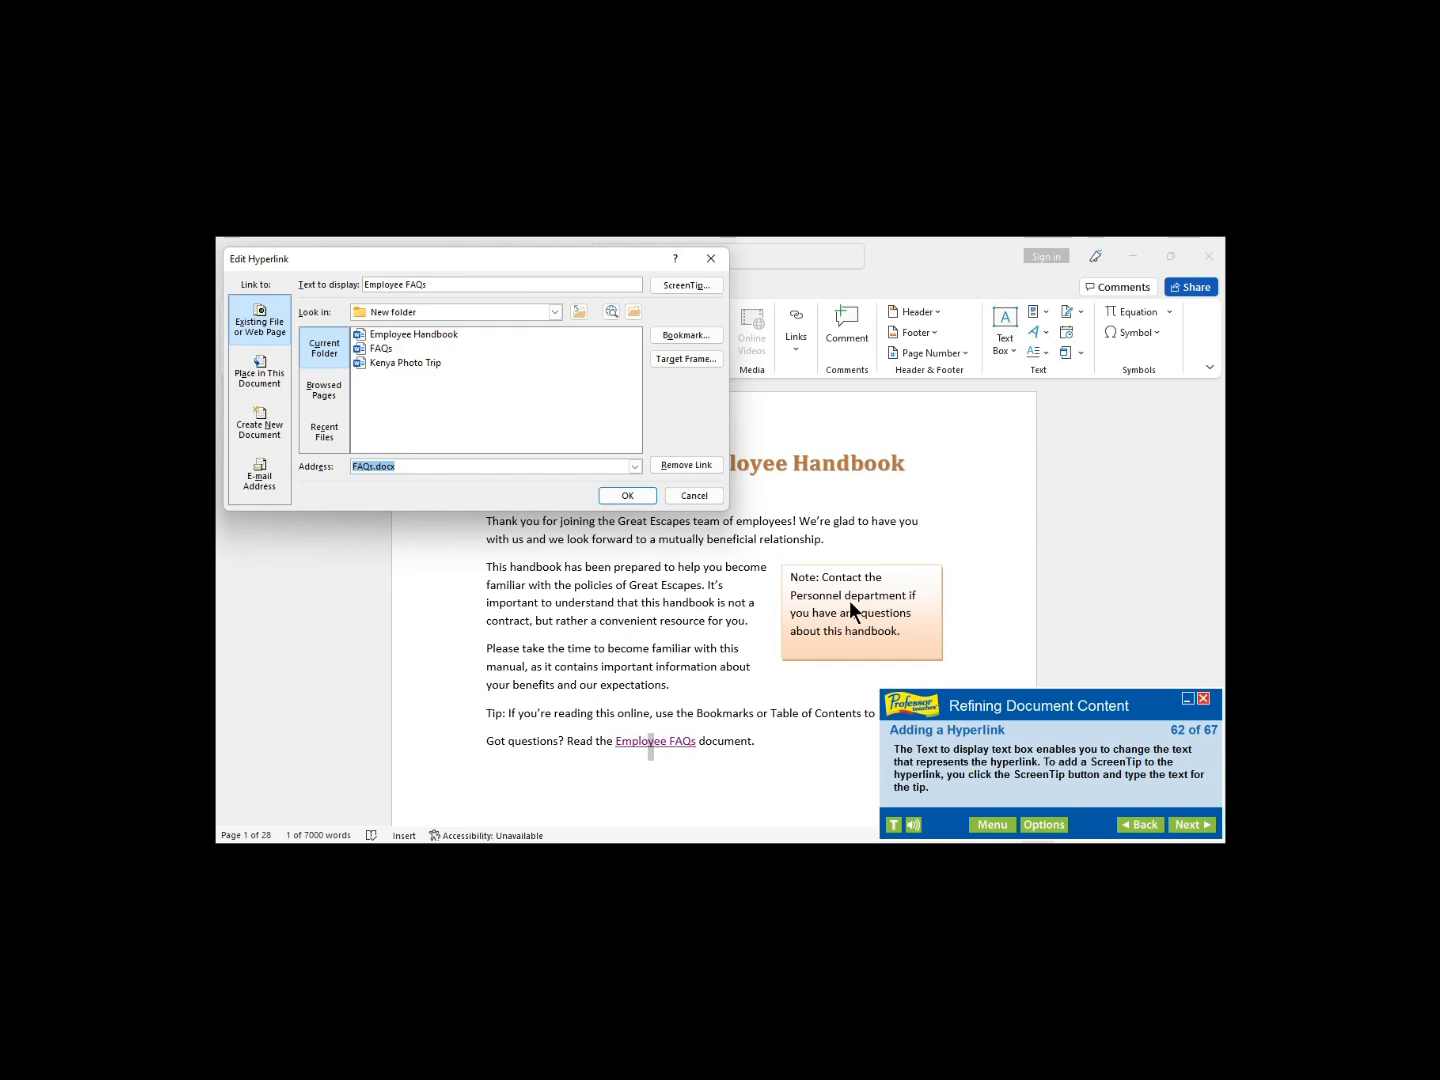
pyautogui.click(1192, 825)
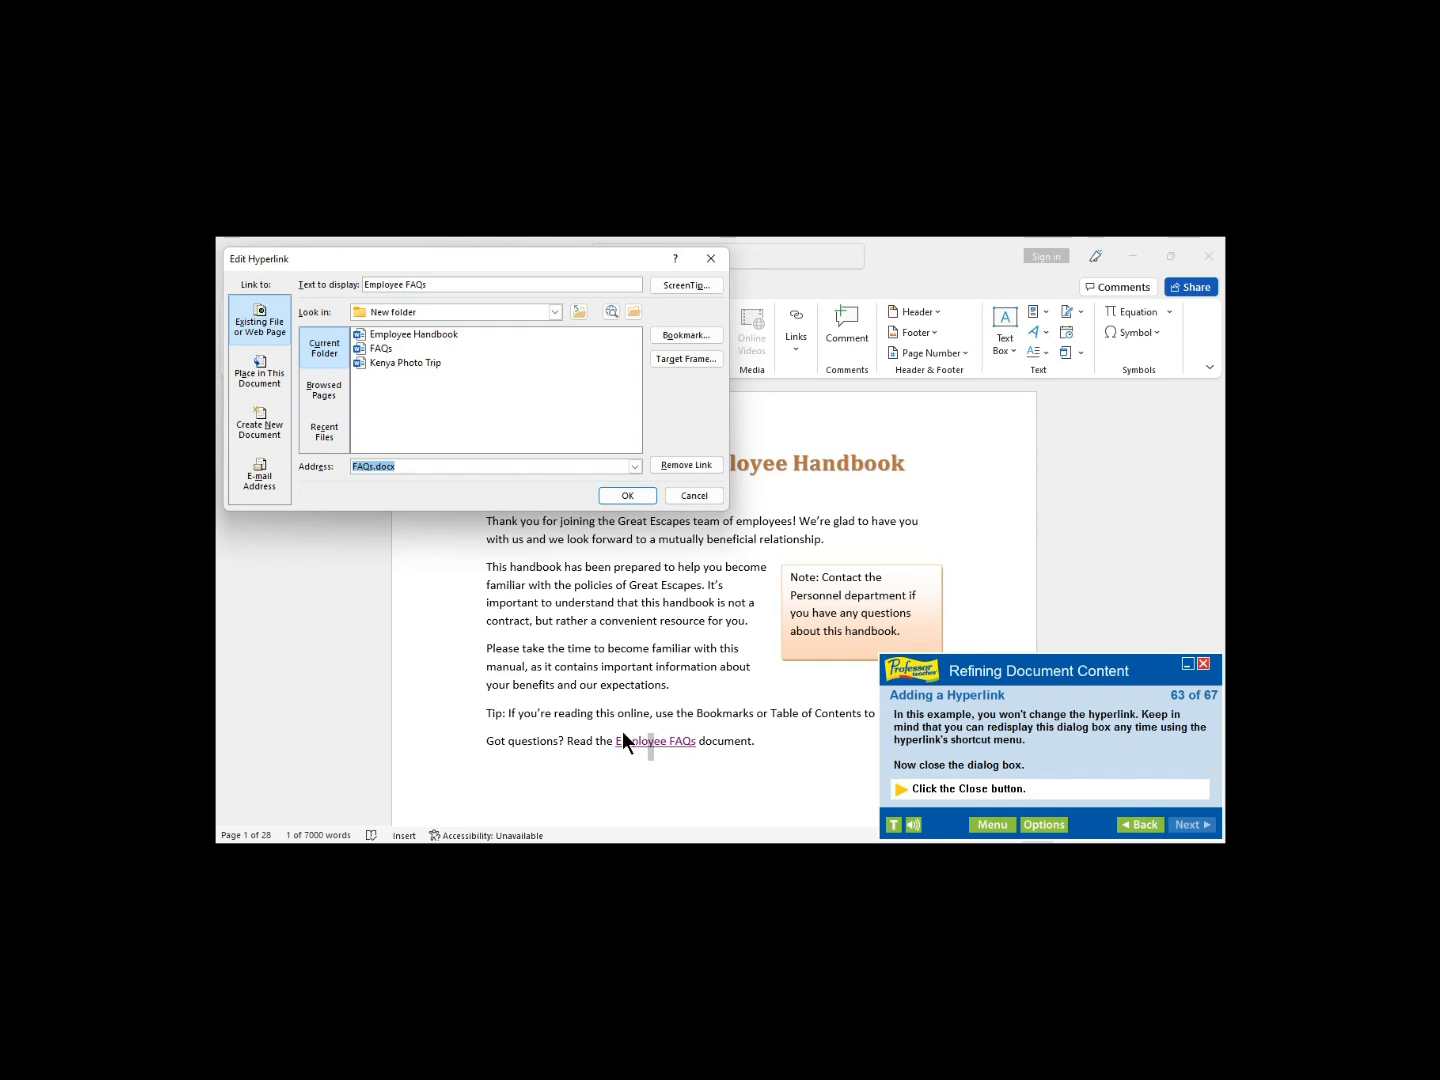
pyautogui.click(712, 258)
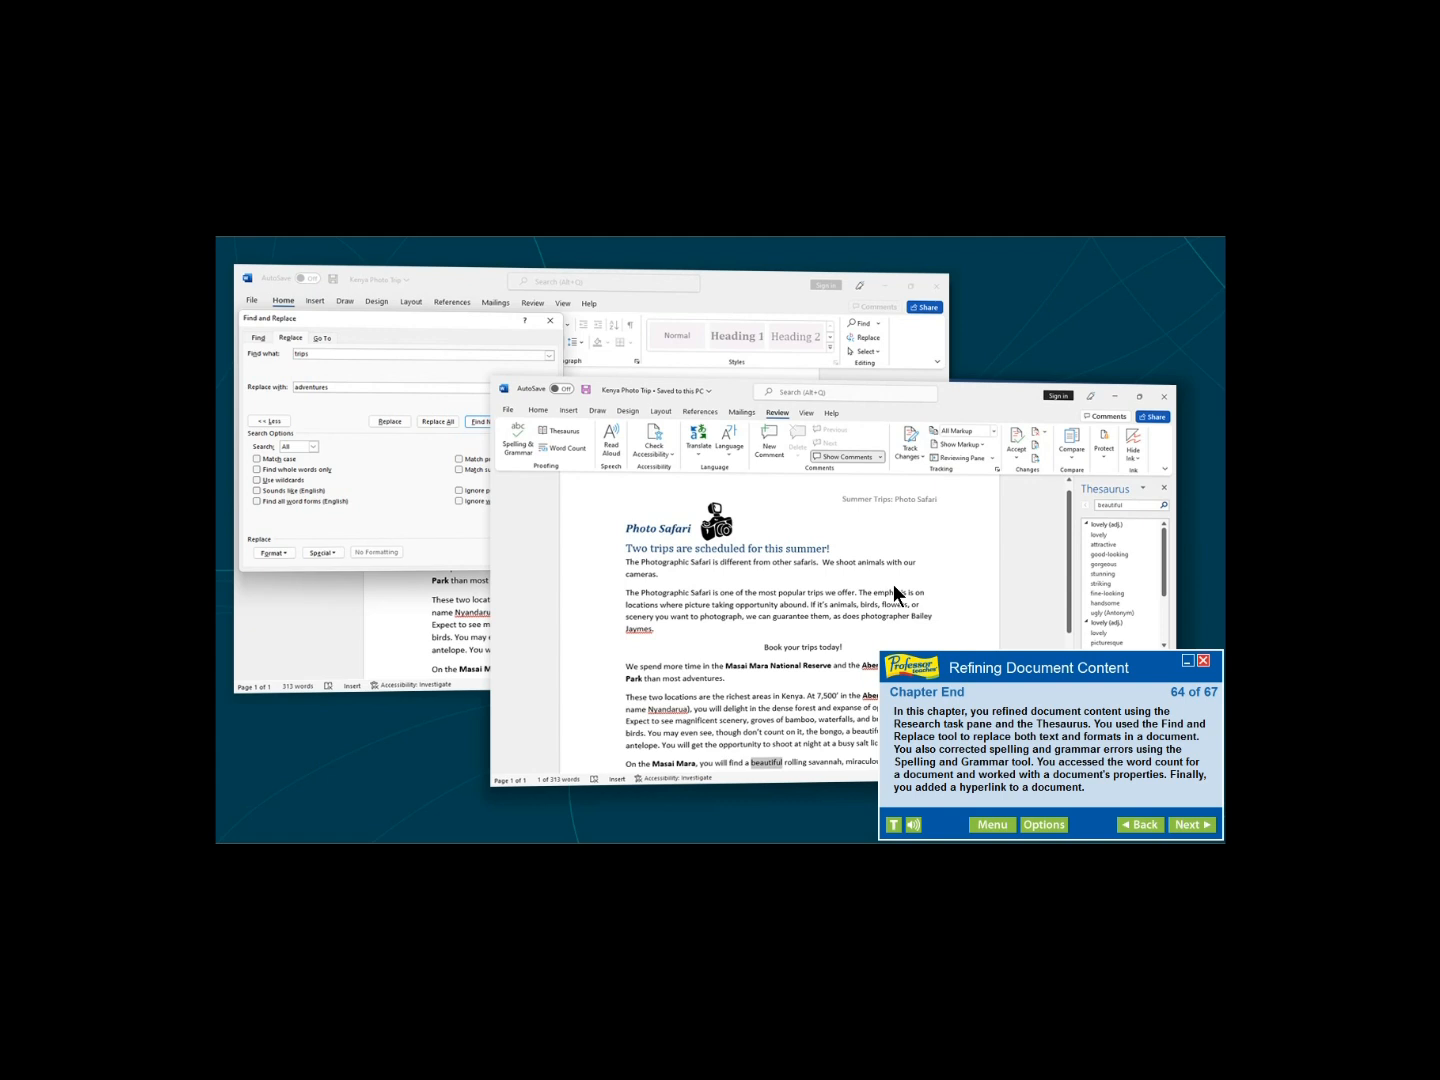
# Step: Advance through the chapter end and the Refining Document Content summary pages, and start the five-question quiz
pyautogui.click(1192, 829)
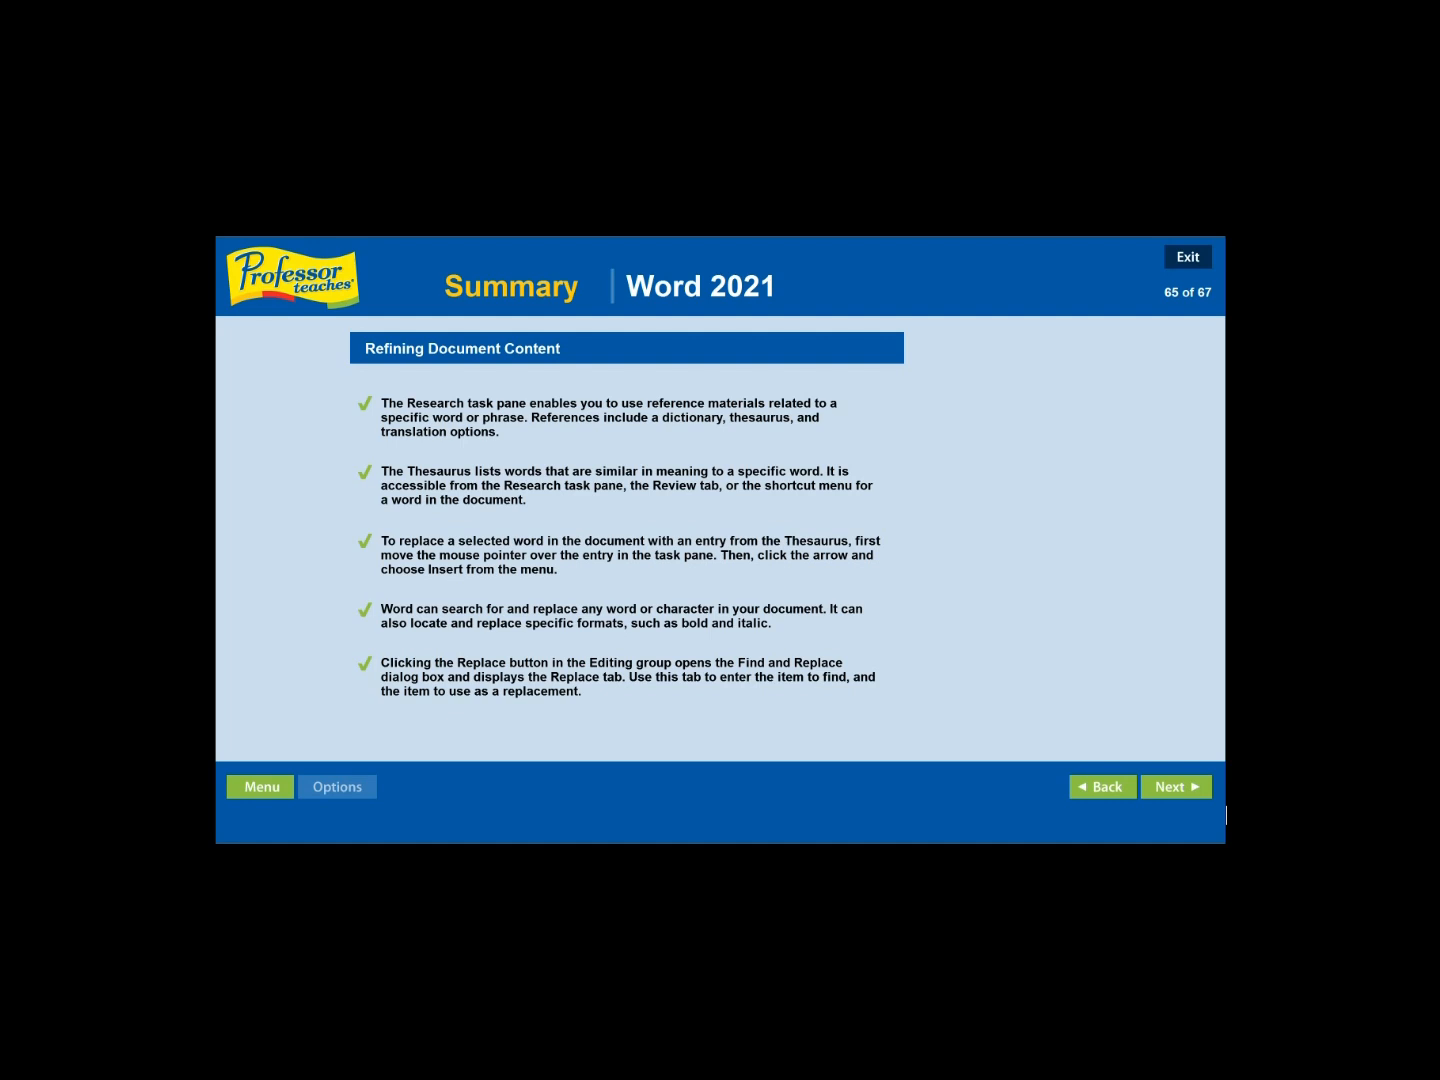
pyautogui.click(1174, 792)
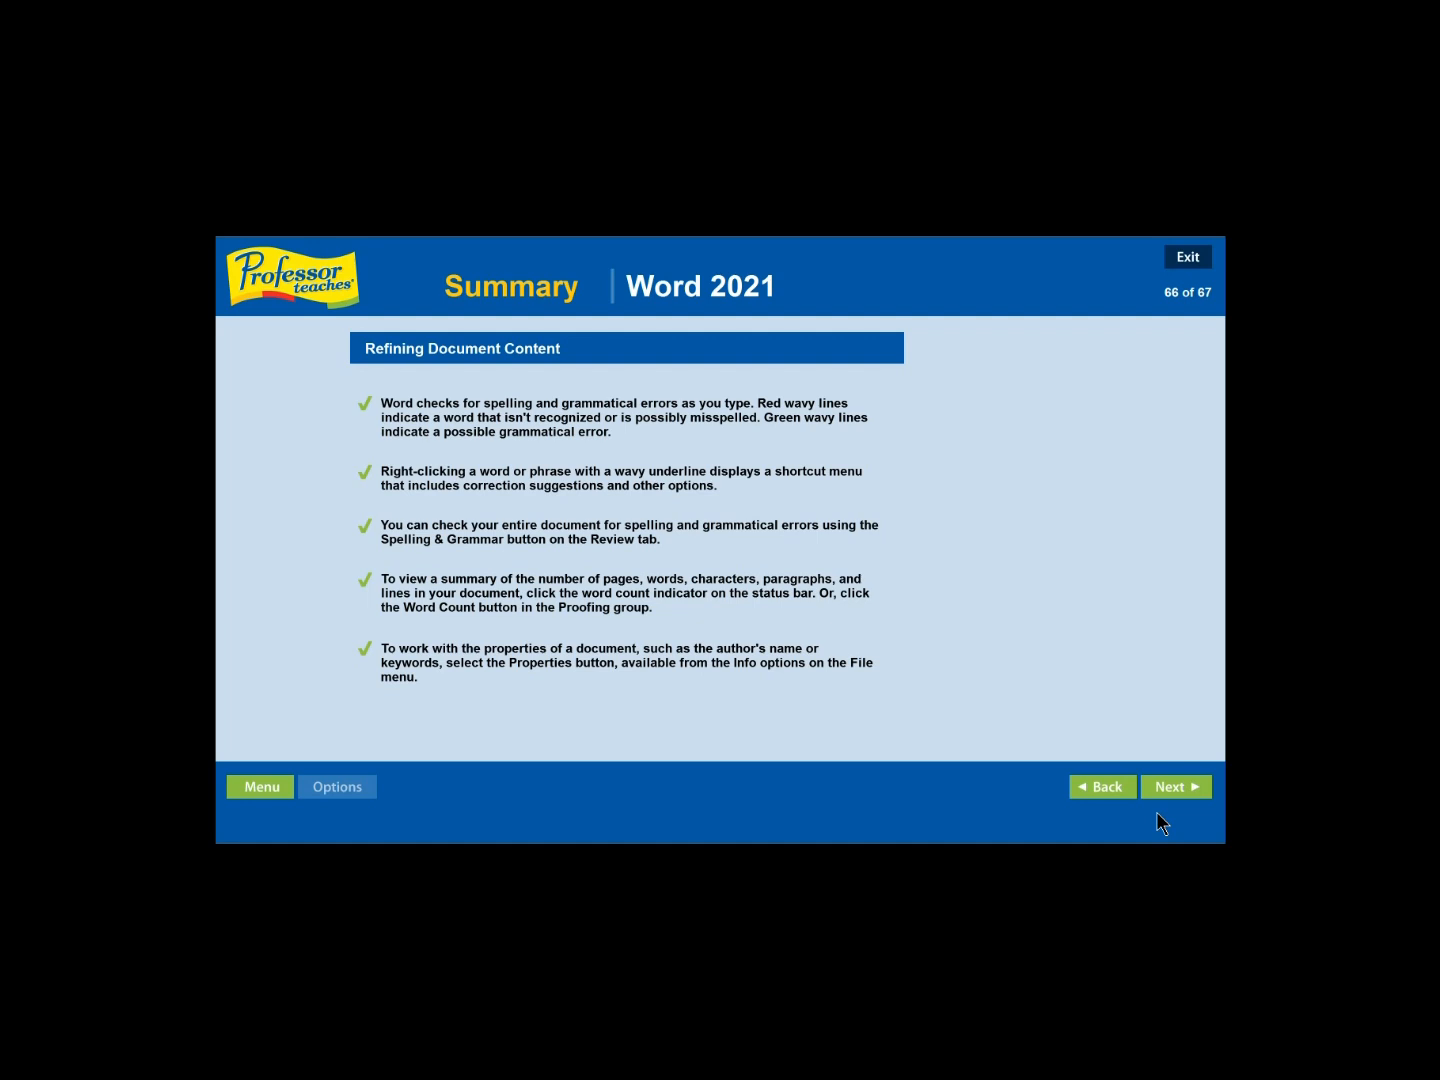
pyautogui.click(1190, 788)
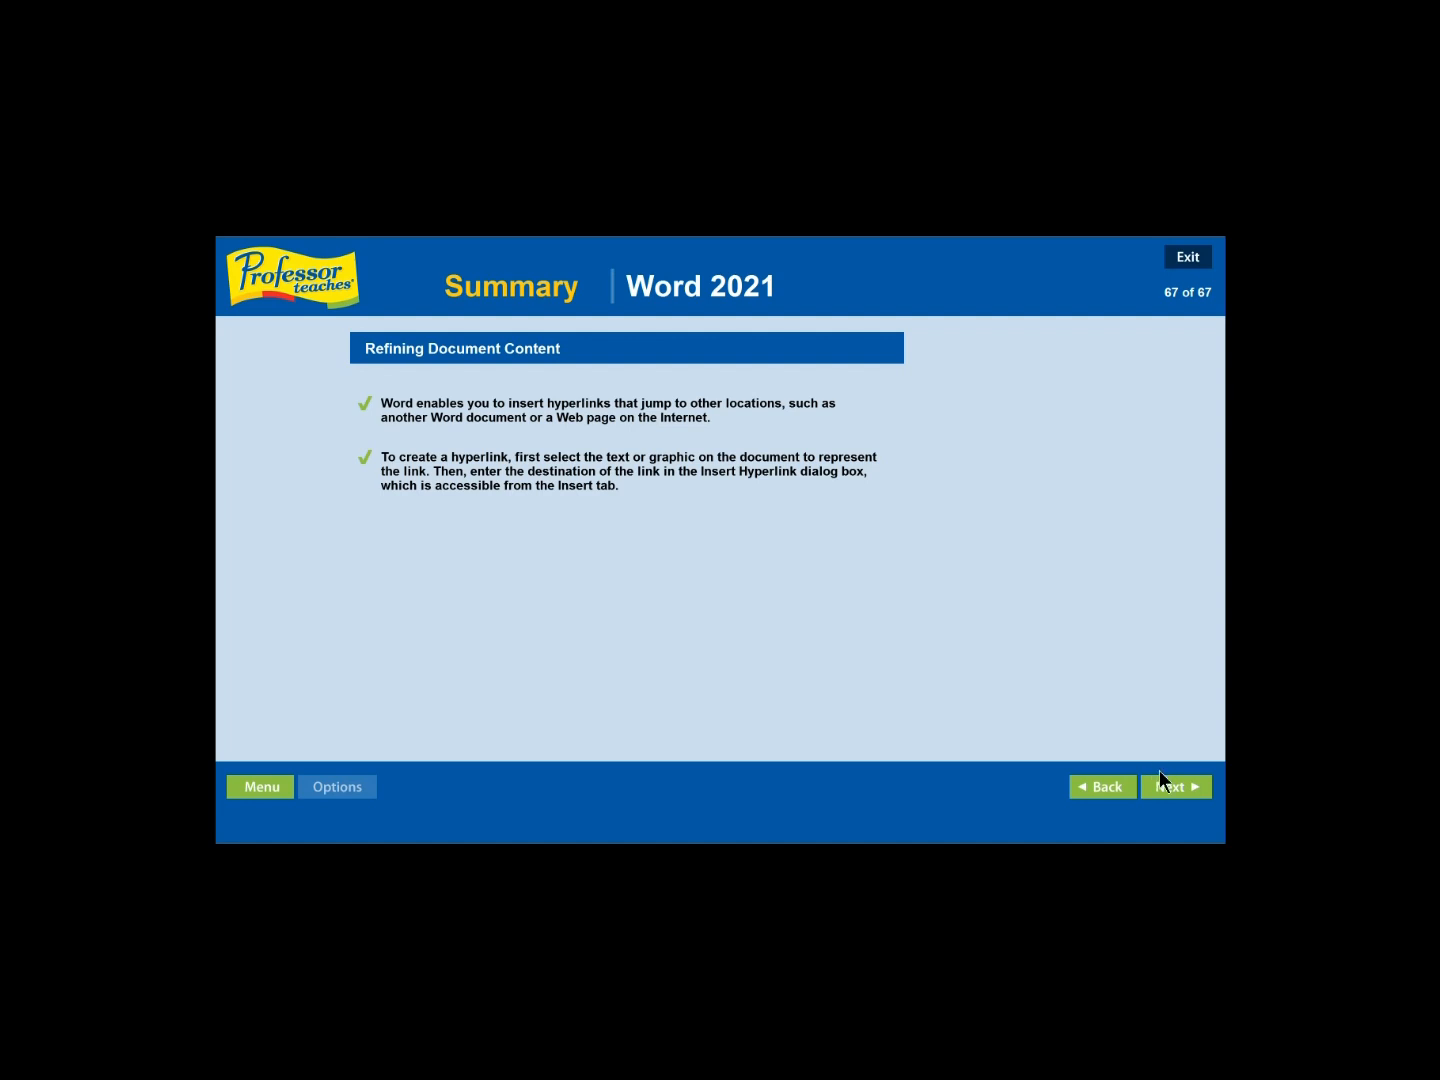
pyautogui.click(1180, 787)
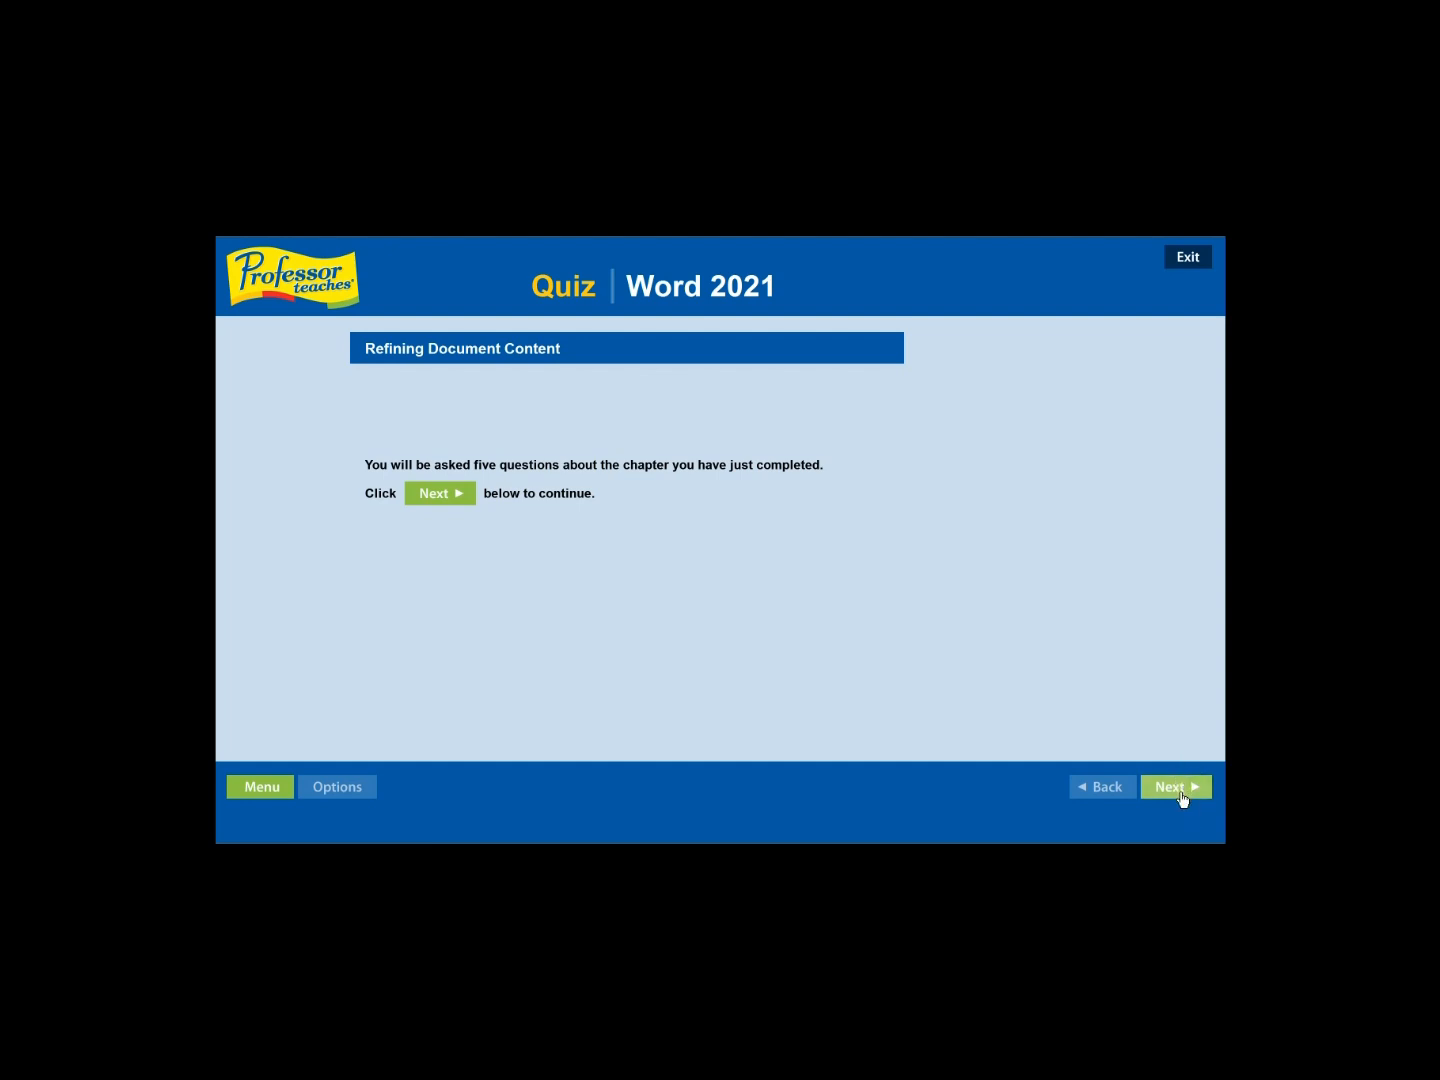
pyautogui.click(1177, 788)
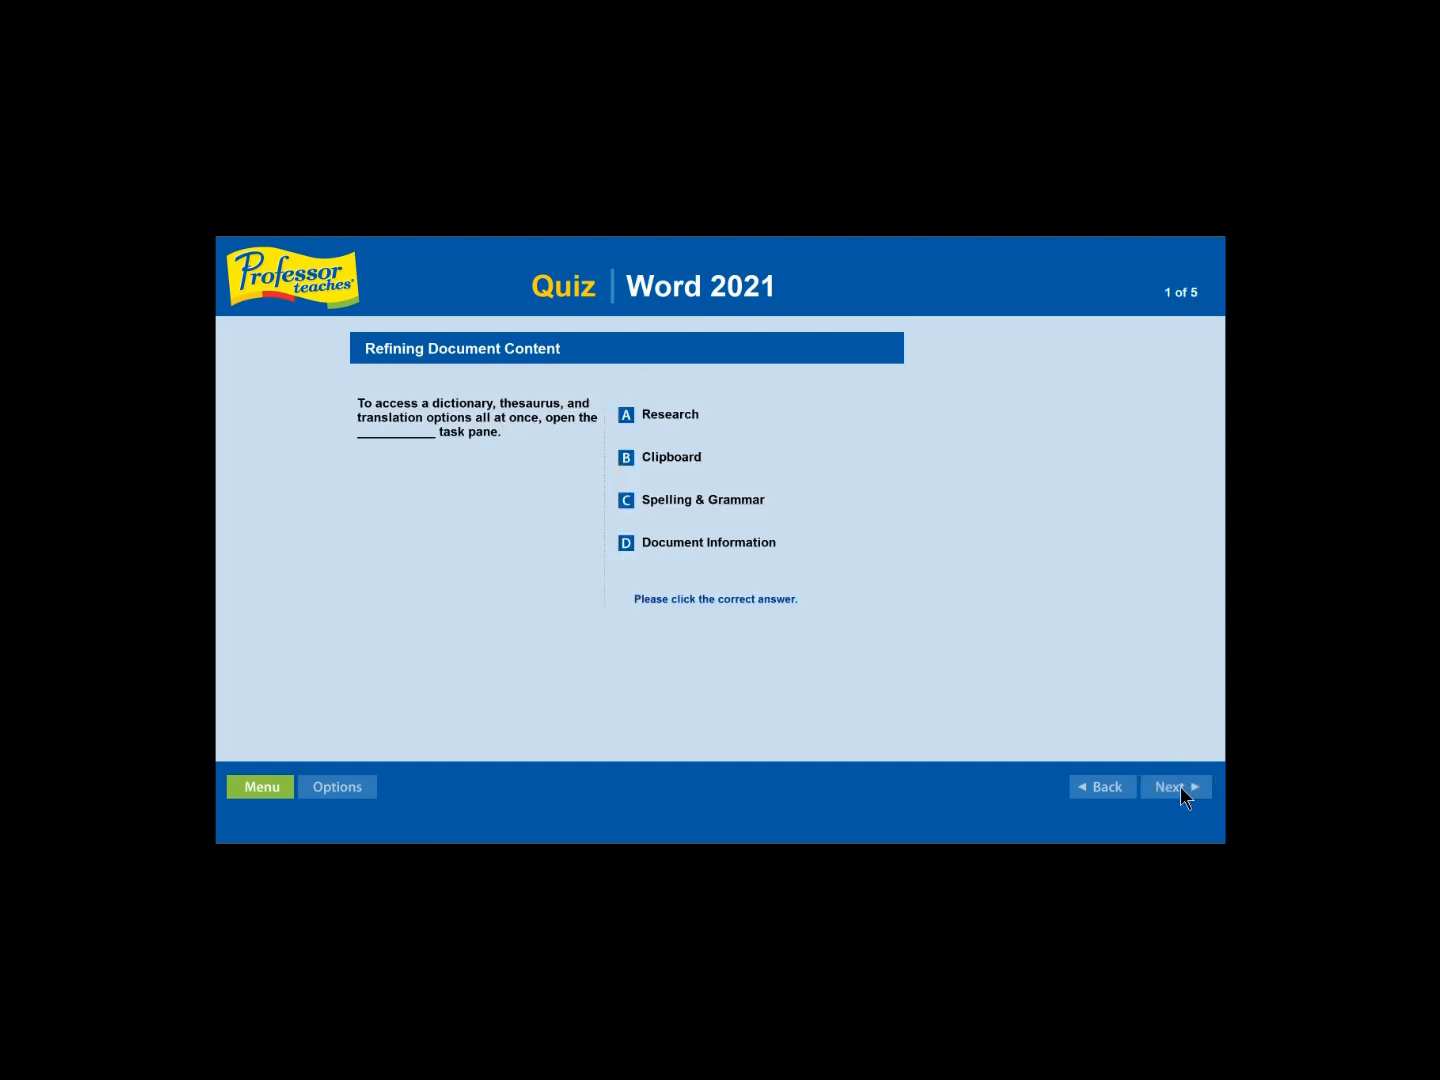